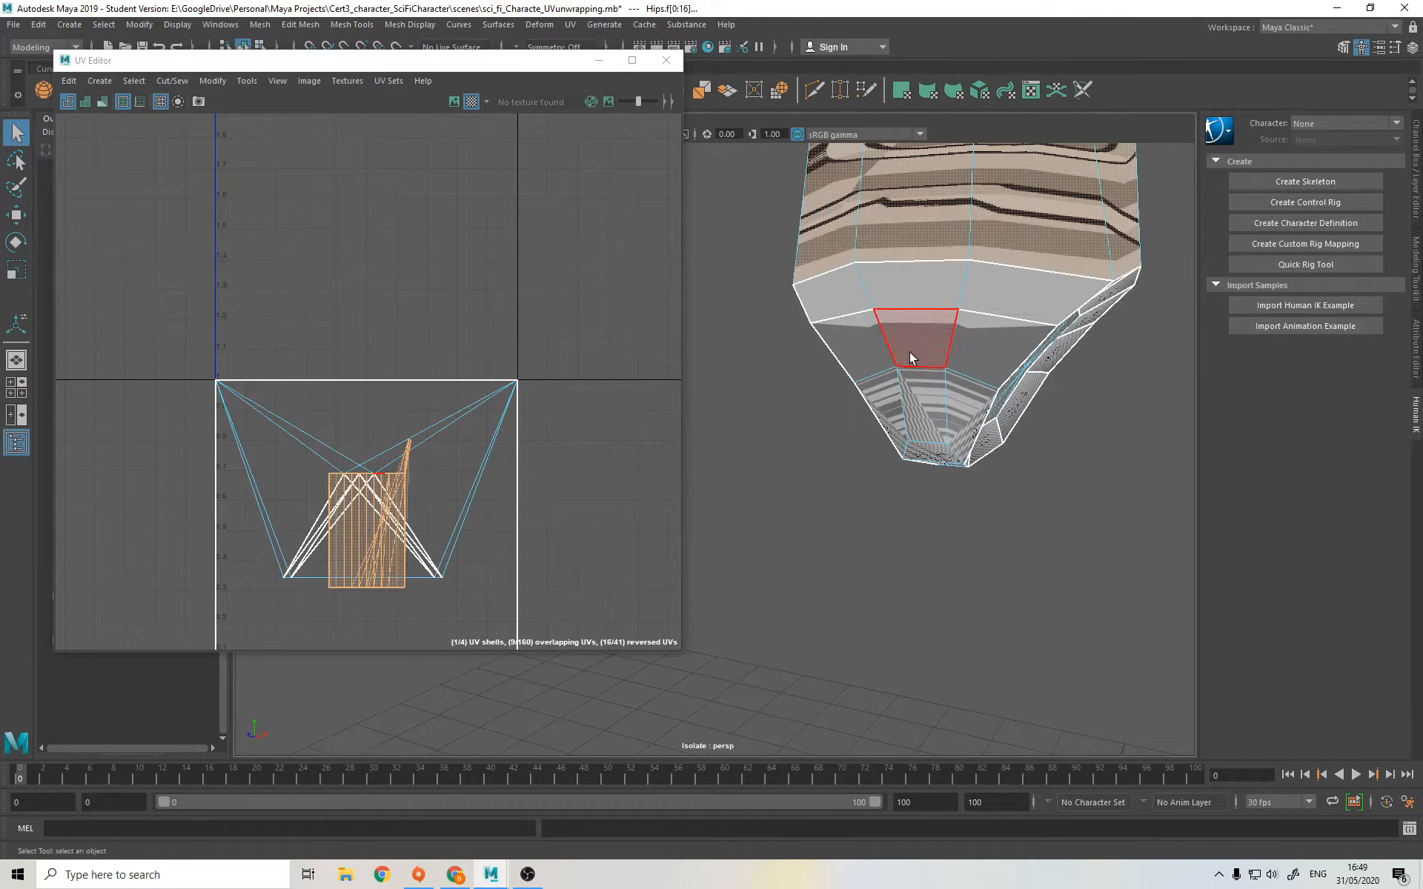
# Step: Select the front panel faces of the lower hips, from below the wide upper band down to the crotch
pyautogui.click(843, 300)
pyautogui.keyDown('shift'); pyautogui.click(975, 348); pyautogui.keyUp('shift')
pyautogui.keyDown('shift'); pyautogui.click(918, 347); pyautogui.keyUp('shift')
pyautogui.keyDown('shift'); pyautogui.click(852, 363); pyautogui.keyUp('shift')
pyautogui.keyDown('shift'); pyautogui.click(884, 406); pyautogui.keyUp('shift')
pyautogui.keyDown('shift'); pyautogui.click(925, 408); pyautogui.keyUp('shift')
pyautogui.keyDown('shift'); pyautogui.click(963, 411); pyautogui.keyUp('shift')
pyautogui.keyDown('shift'); pyautogui.click(943, 460); pyautogui.keyUp('shift')
# Step: Add the underside and back panel faces of the lower hips to the face selection
pyautogui.keyDown('alt'); pyautogui.moveTo(940, 457); pyautogui.dragTo(882, 397); pyautogui.keyUp('alt')
pyautogui.keyDown('shift'); pyautogui.click(962, 402); pyautogui.keyUp('shift')
pyautogui.keyDown('shift'); pyautogui.click(1042, 442); pyautogui.keyUp('shift')
pyautogui.keyDown('alt'); pyautogui.moveTo(1041, 460); pyautogui.dragTo(929, 491); pyautogui.keyUp('alt')
pyautogui.keyDown('shift'); pyautogui.click(874, 544); pyautogui.keyUp('shift')
pyautogui.keyDown('shift'); pyautogui.click(862, 457); pyautogui.keyUp('shift')
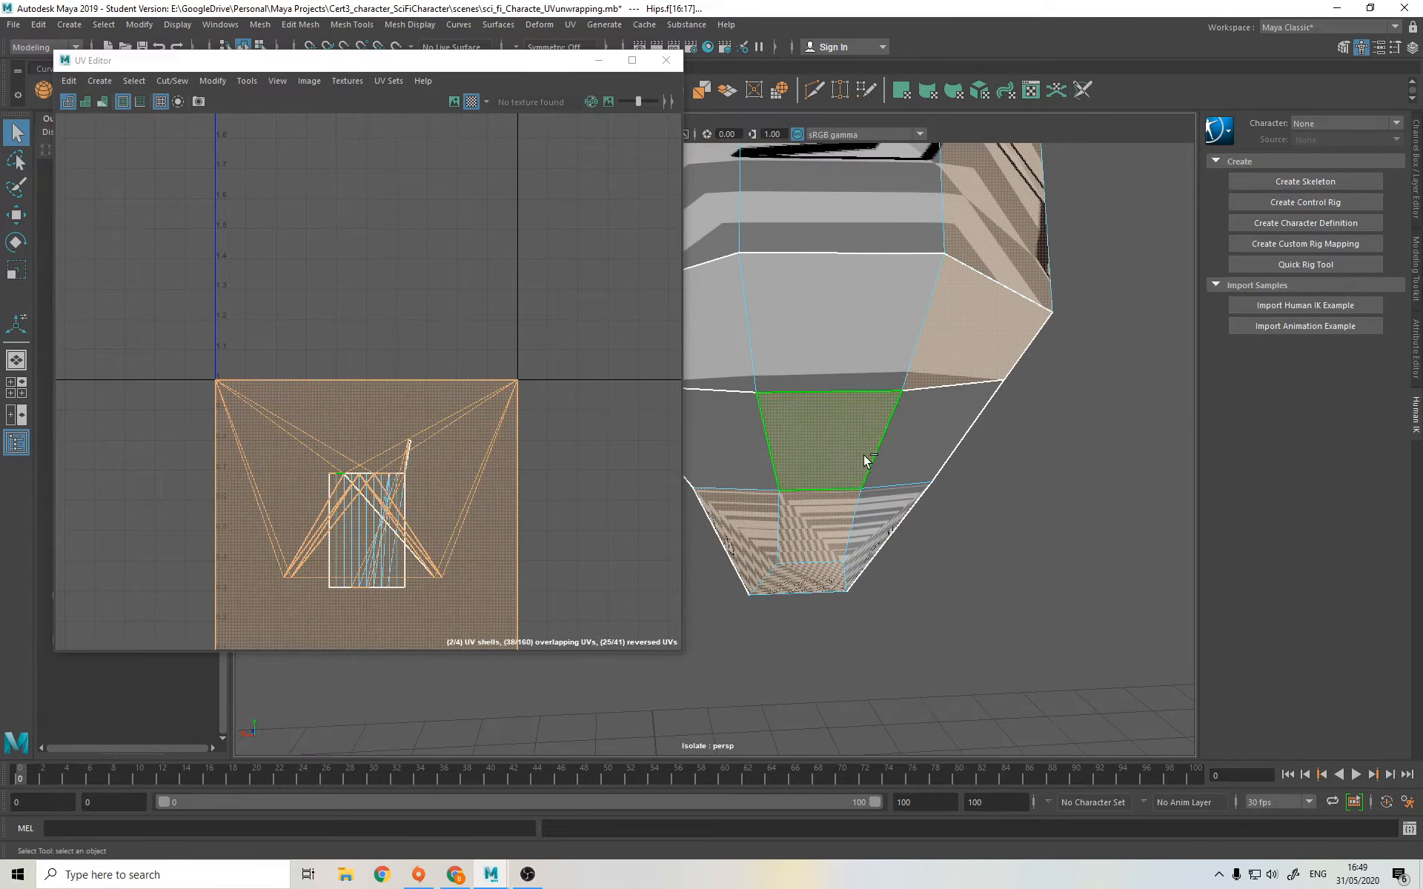
pyautogui.keyDown('shift'); pyautogui.click(908, 450); pyautogui.keyUp('shift')
pyautogui.keyDown('shift'); pyautogui.click(755, 462); pyautogui.keyUp('shift')
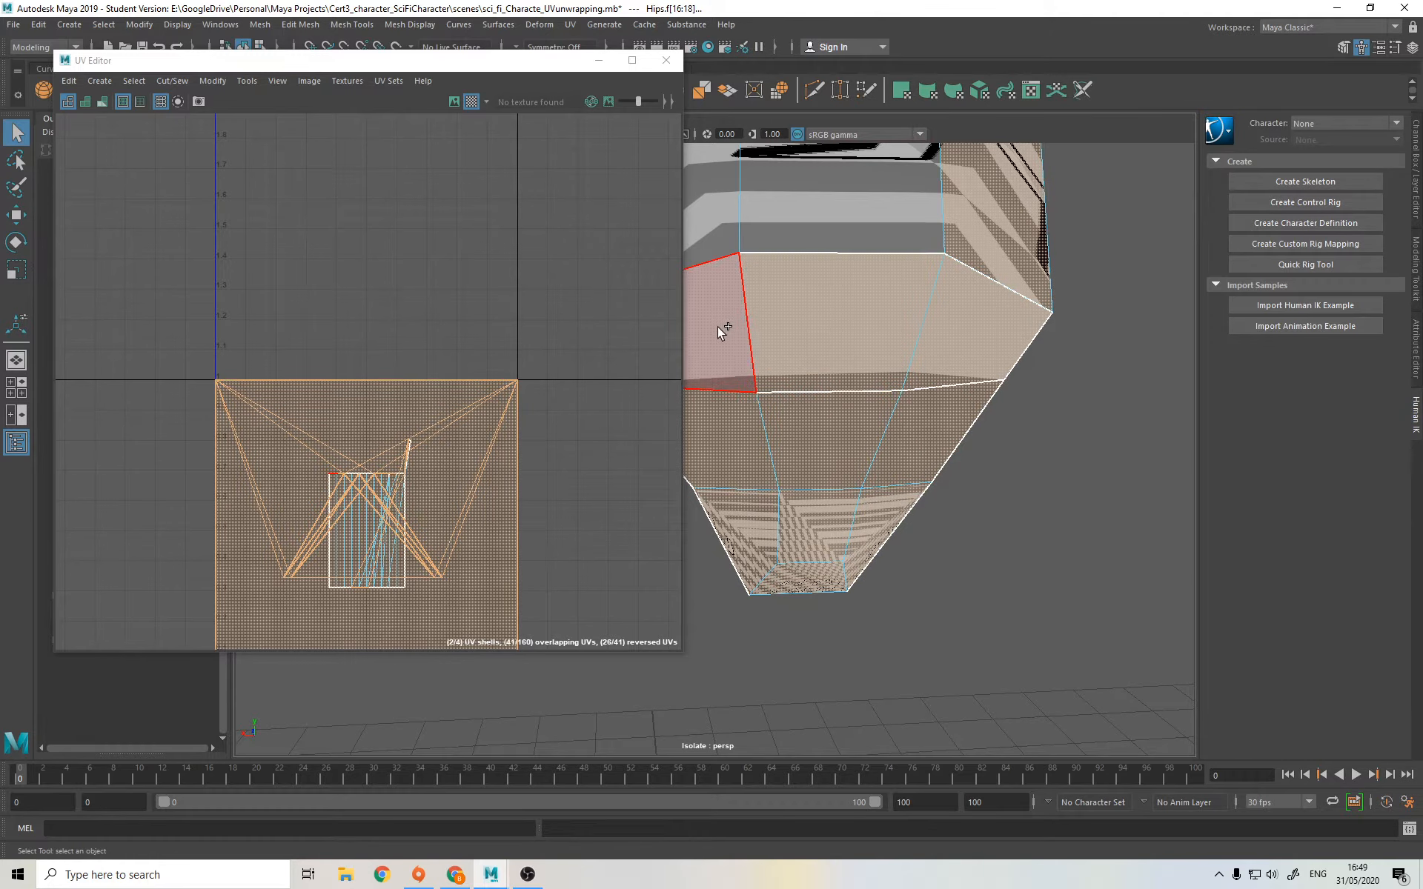
pyautogui.keyDown('shift'); pyautogui.click(776, 267); pyautogui.keyUp('shift')
pyautogui.keyDown('alt'); pyautogui.moveTo(776, 267); pyautogui.dragTo(895, 398); pyautogui.keyUp('alt')
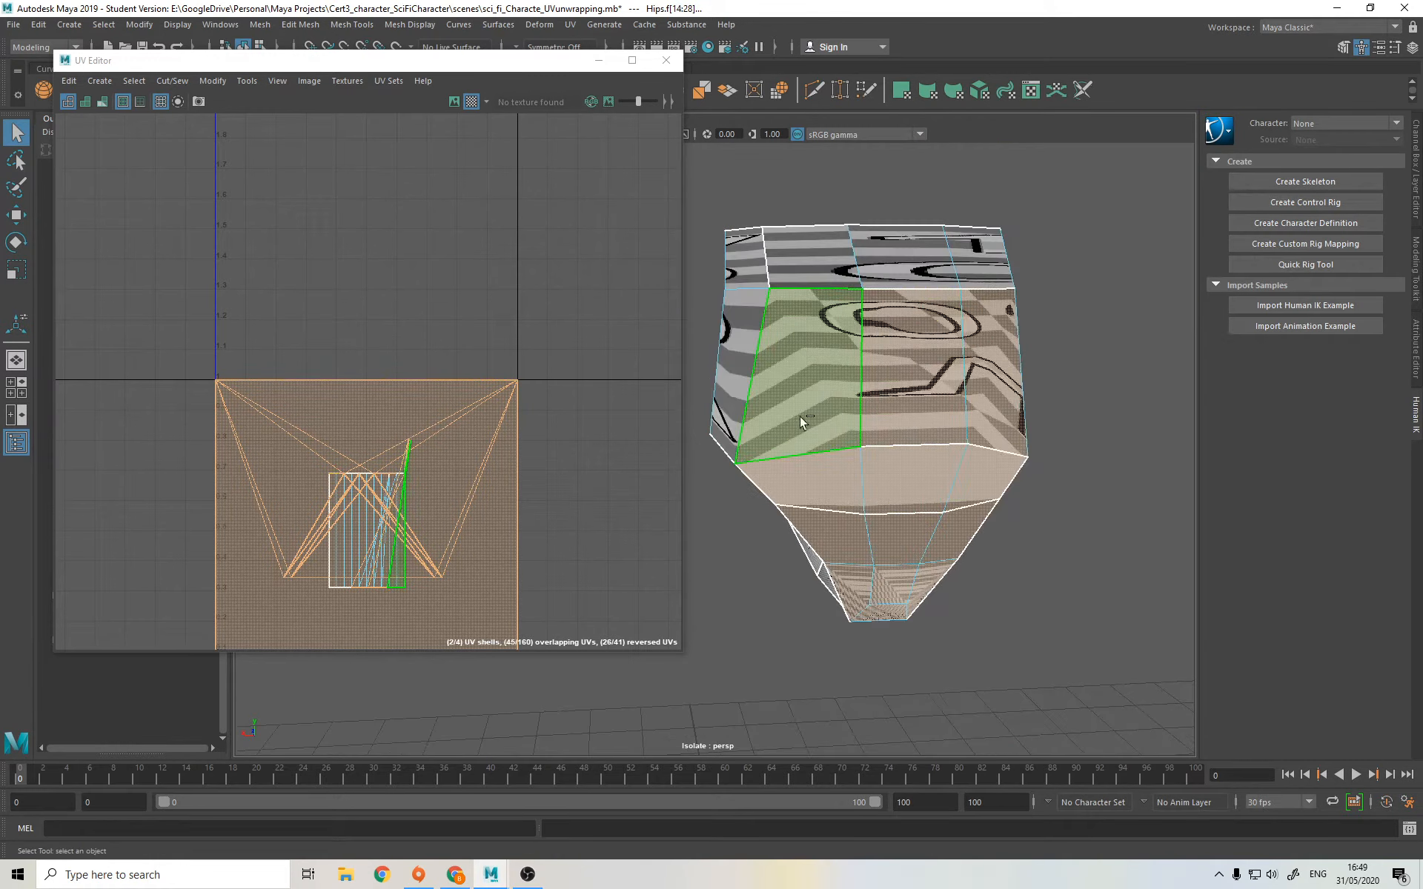
# Step: Remove the tall upper hip faces on the back from the selection, keeping only the lower panels
pyautogui.keyDown('ctrl'); pyautogui.click(802, 419); pyautogui.keyUp('ctrl')
pyautogui.keyDown('ctrl'); pyautogui.click(919, 412); pyautogui.keyUp('ctrl')
pyautogui.keyDown('ctrl'); pyautogui.click(987, 406); pyautogui.keyUp('ctrl')
pyautogui.keyDown('alt'); pyautogui.moveTo(755, 465); pyautogui.dragTo(981, 446); pyautogui.keyUp('alt')
pyautogui.scroll(5, 981, 446)
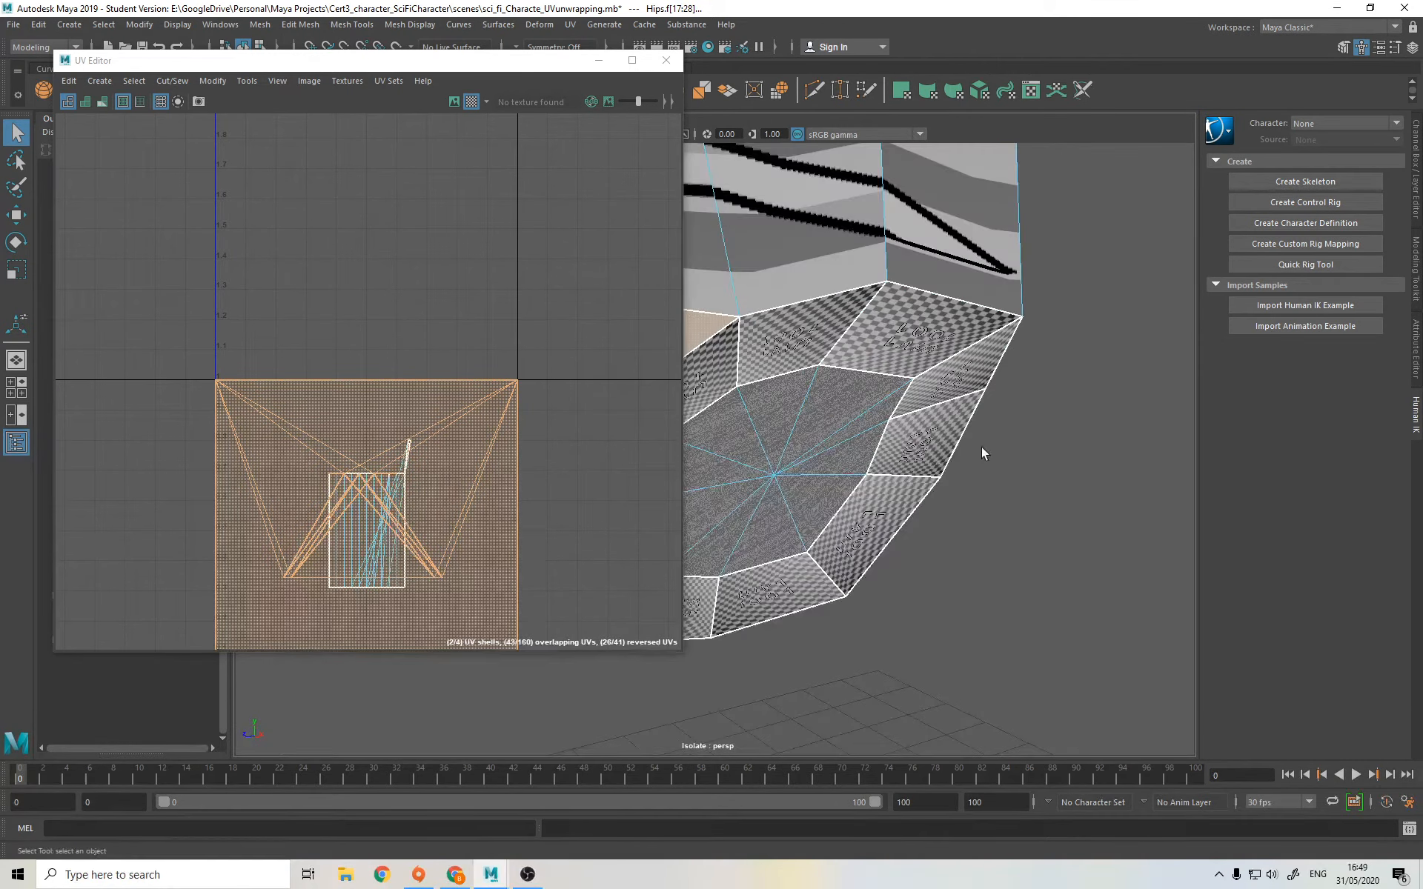
pyautogui.moveTo(821, 495)
pyautogui.keyDown('alt'); pyautogui.mouseDown()
pyautogui.moveTo(955, 465)
pyautogui.moveTo(826, 471)
pyautogui.mouseUp(); pyautogui.keyUp('alt')
pyautogui.scroll(-5, 955, 466)
pyautogui.keyDown('alt'); pyautogui.moveTo(827, 471); pyautogui.dragTo(997, 499, button='middle'); pyautogui.keyUp('alt')
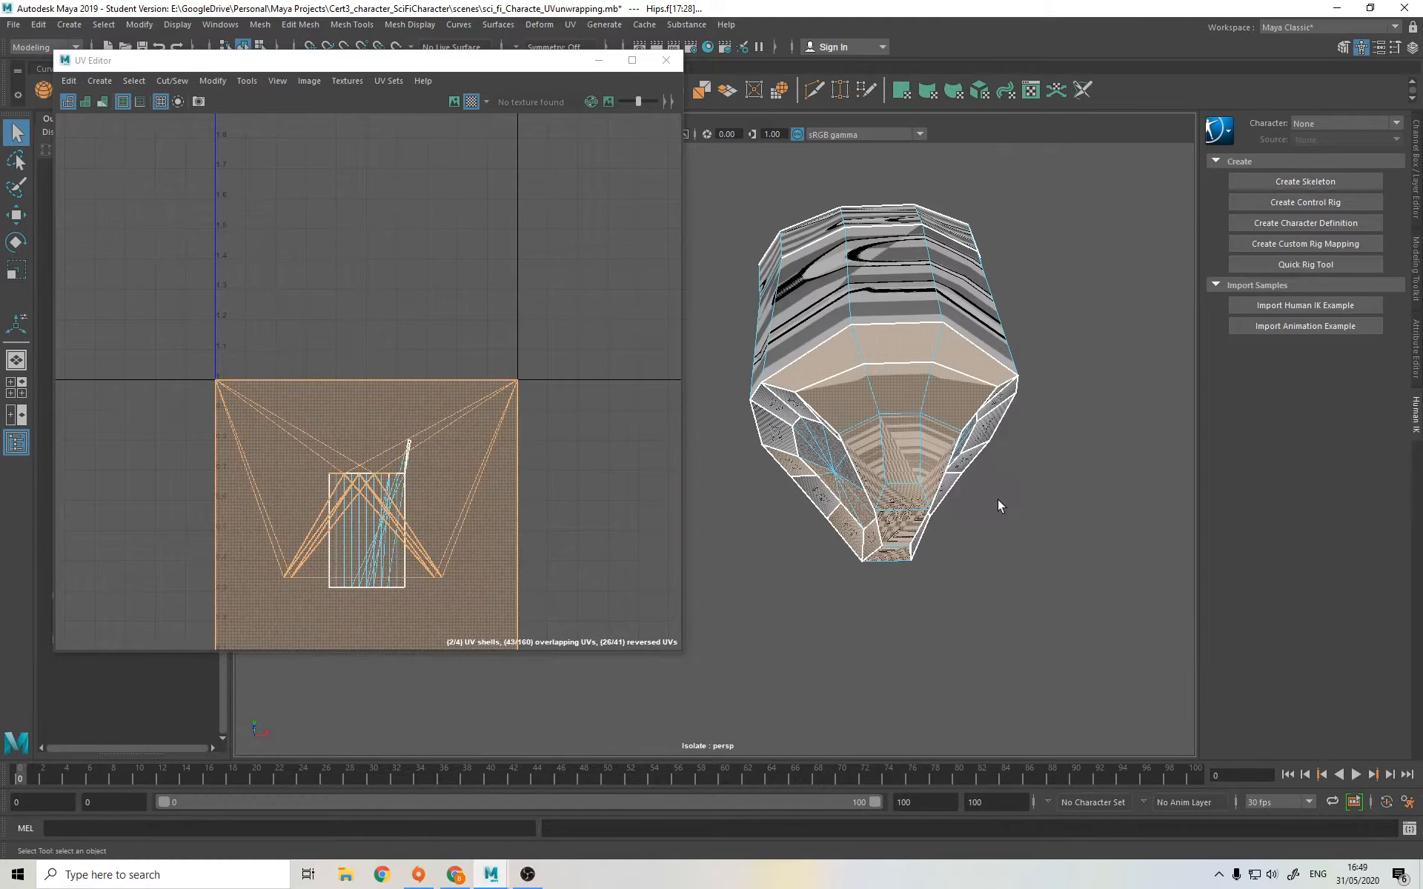
# Step: Remove the leg-opening cap and rim faces from the selection, leaving only the front-to-back crotch panels
pyautogui.keyDown('ctrl'); pyautogui.click(803, 471); pyautogui.keyUp('ctrl')
pyautogui.keyDown('ctrl'); pyautogui.click(833, 489); pyautogui.keyUp('ctrl')
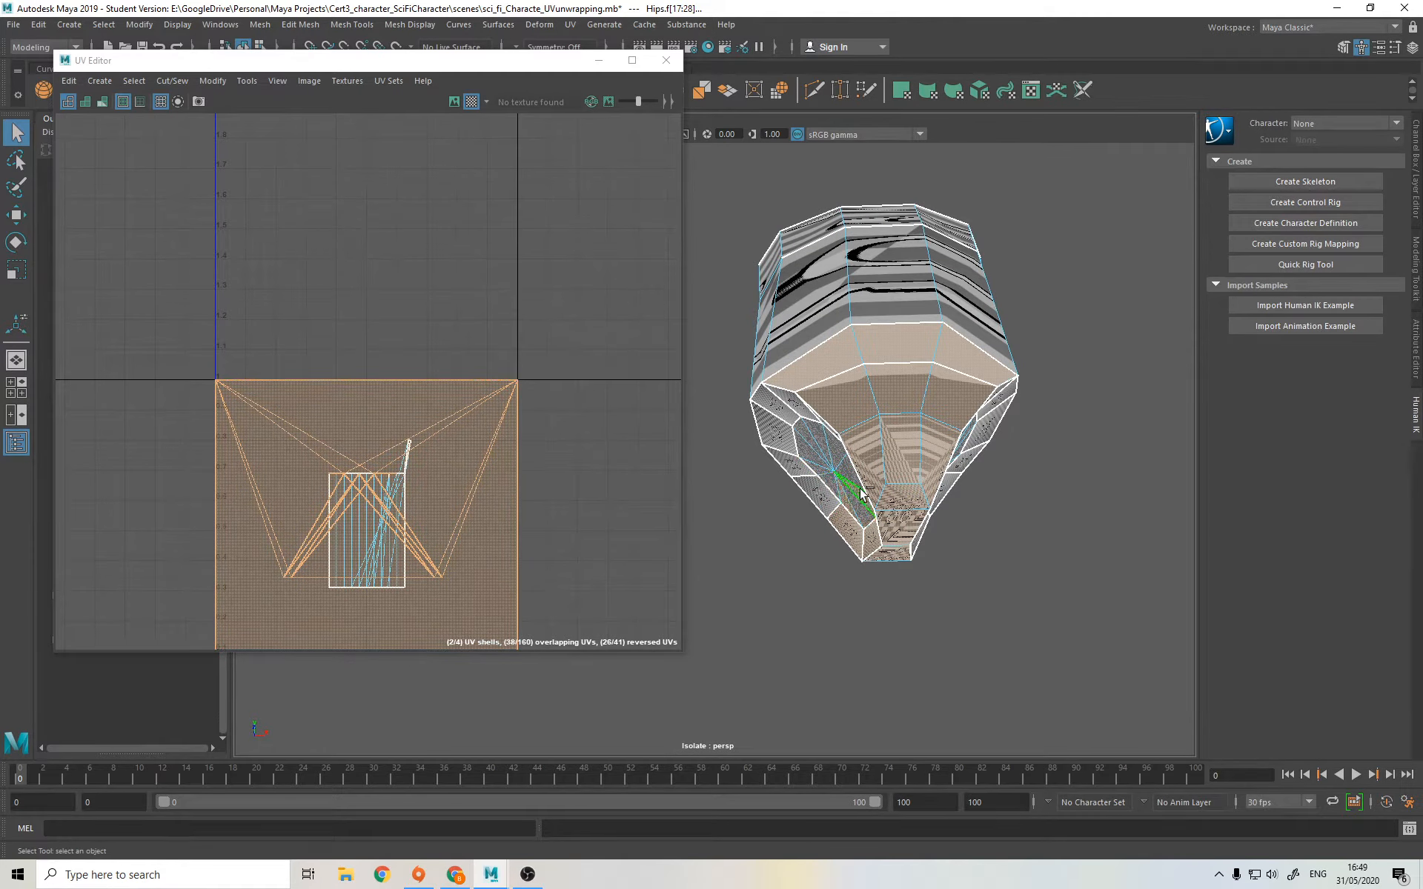
pyautogui.keyDown('shift'); pyautogui.click(849, 502); pyautogui.keyUp('shift')
pyautogui.keyDown('shift'); pyautogui.click(849, 529); pyautogui.keyUp('shift')
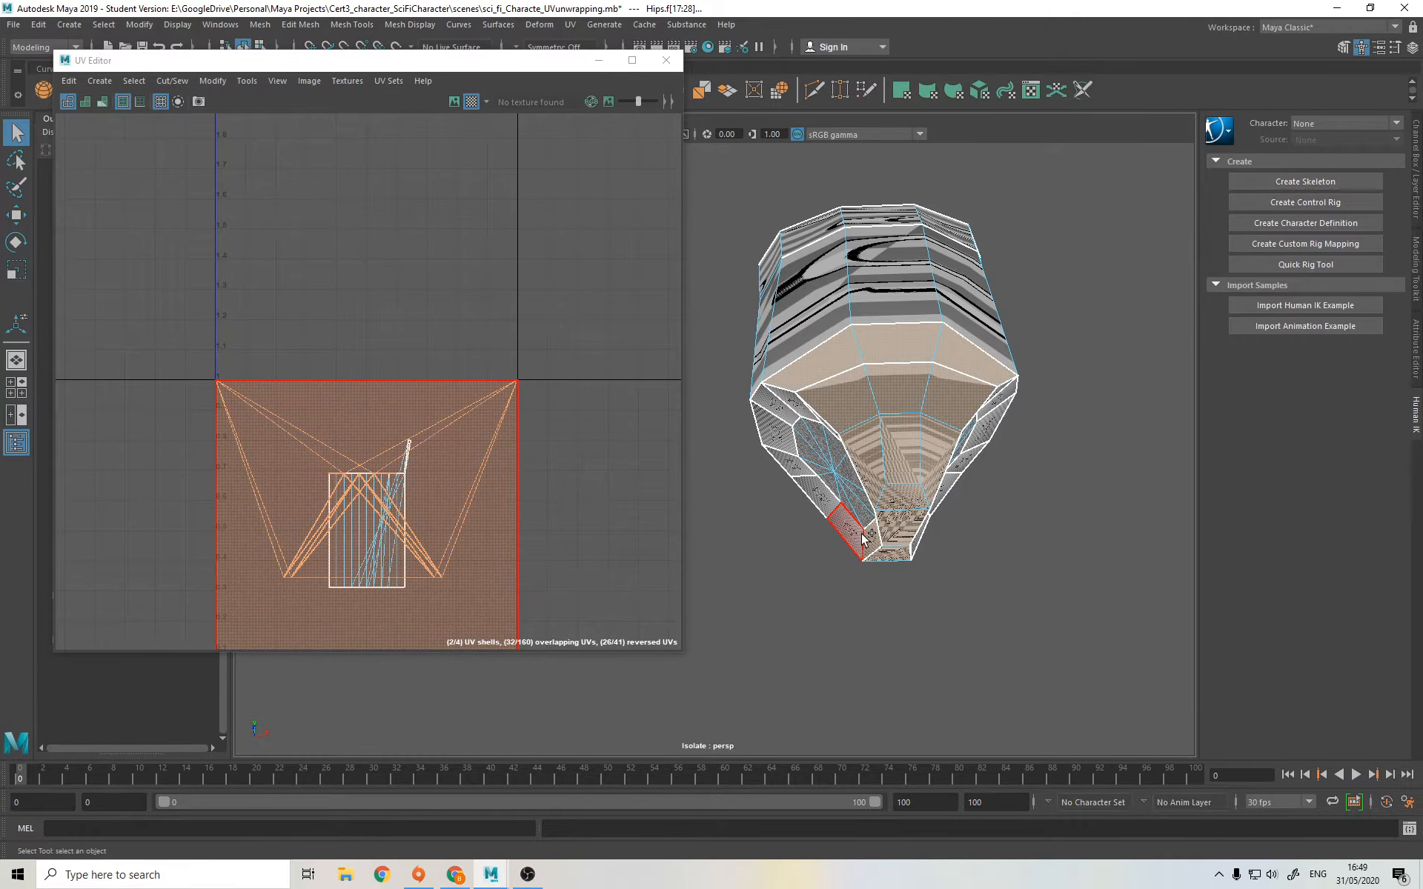
pyautogui.keyDown('shift'); pyautogui.click(871, 537); pyautogui.keyUp('shift')
pyautogui.keyDown('alt'); pyautogui.moveTo(1050, 541); pyautogui.dragTo(781, 546); pyautogui.keyUp('alt')
pyautogui.keyDown('alt'); pyautogui.moveTo(773, 546); pyautogui.dragTo(1081, 564, button='middle'); pyautogui.keyUp('alt')
pyautogui.keyDown('alt'); pyautogui.moveTo(1081, 565); pyautogui.dragTo(944, 569); pyautogui.keyUp('alt')
pyautogui.keyDown('shift'); pyautogui.click(769, 588); pyautogui.keyUp('shift')
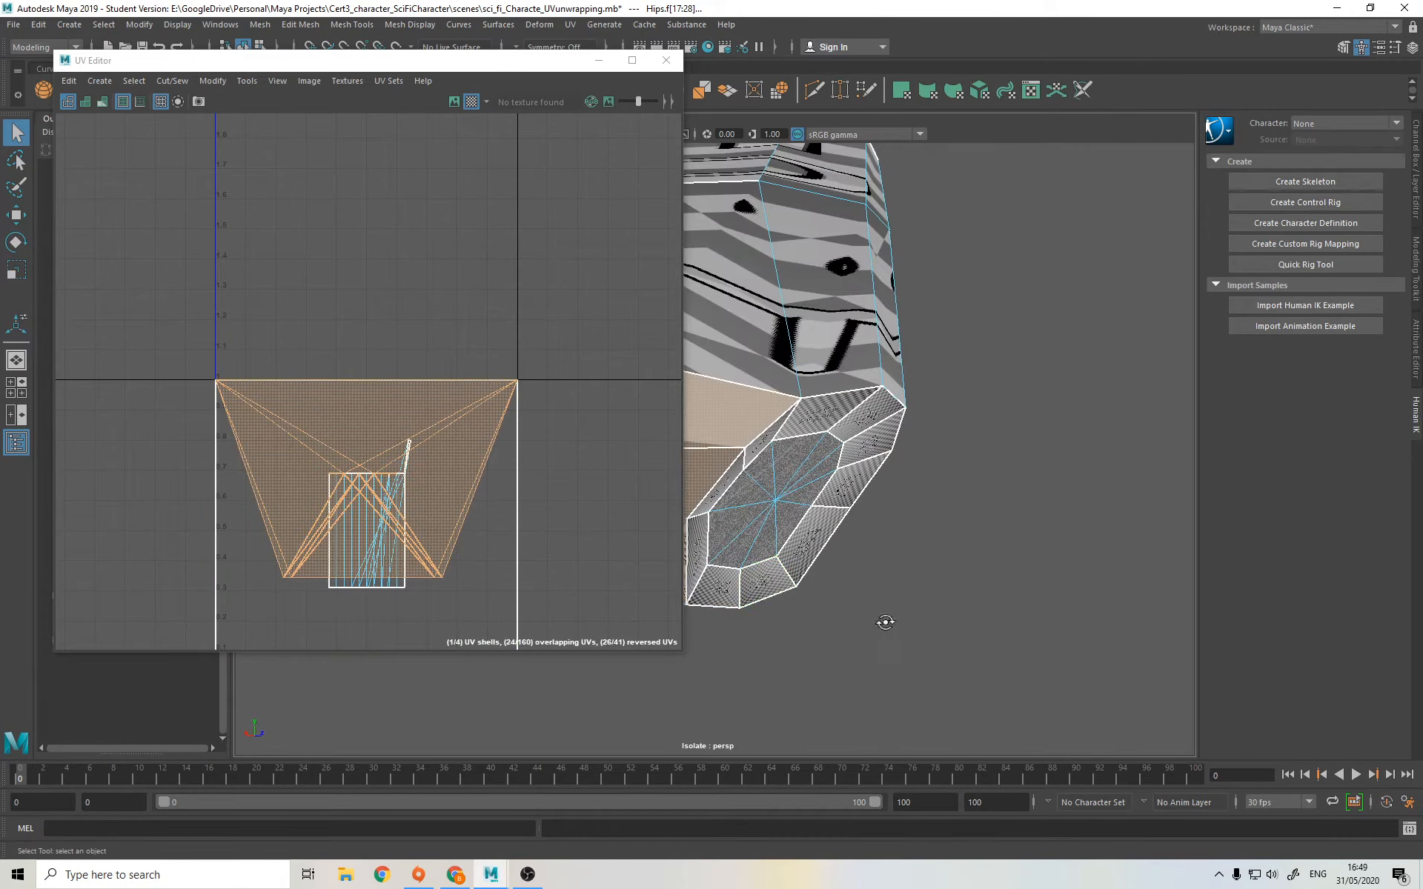
pyautogui.keyDown('alt'); pyautogui.moveTo(886, 619); pyautogui.dragTo(753, 328); pyautogui.keyUp('alt')
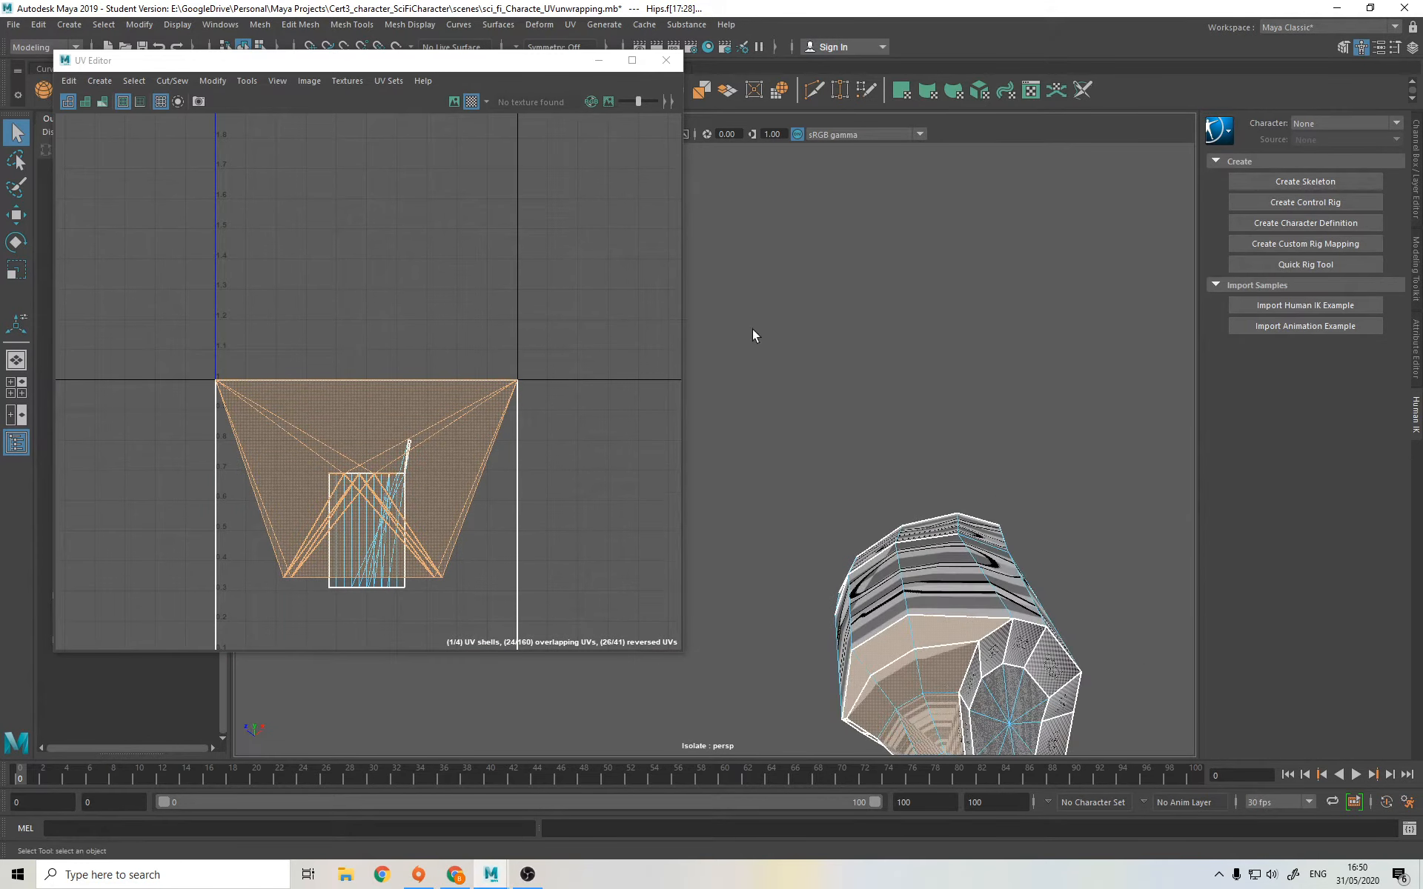
# Step: Apply a cylindrical UV projection to the selected lower hip faces
pyautogui.click(567, 28)
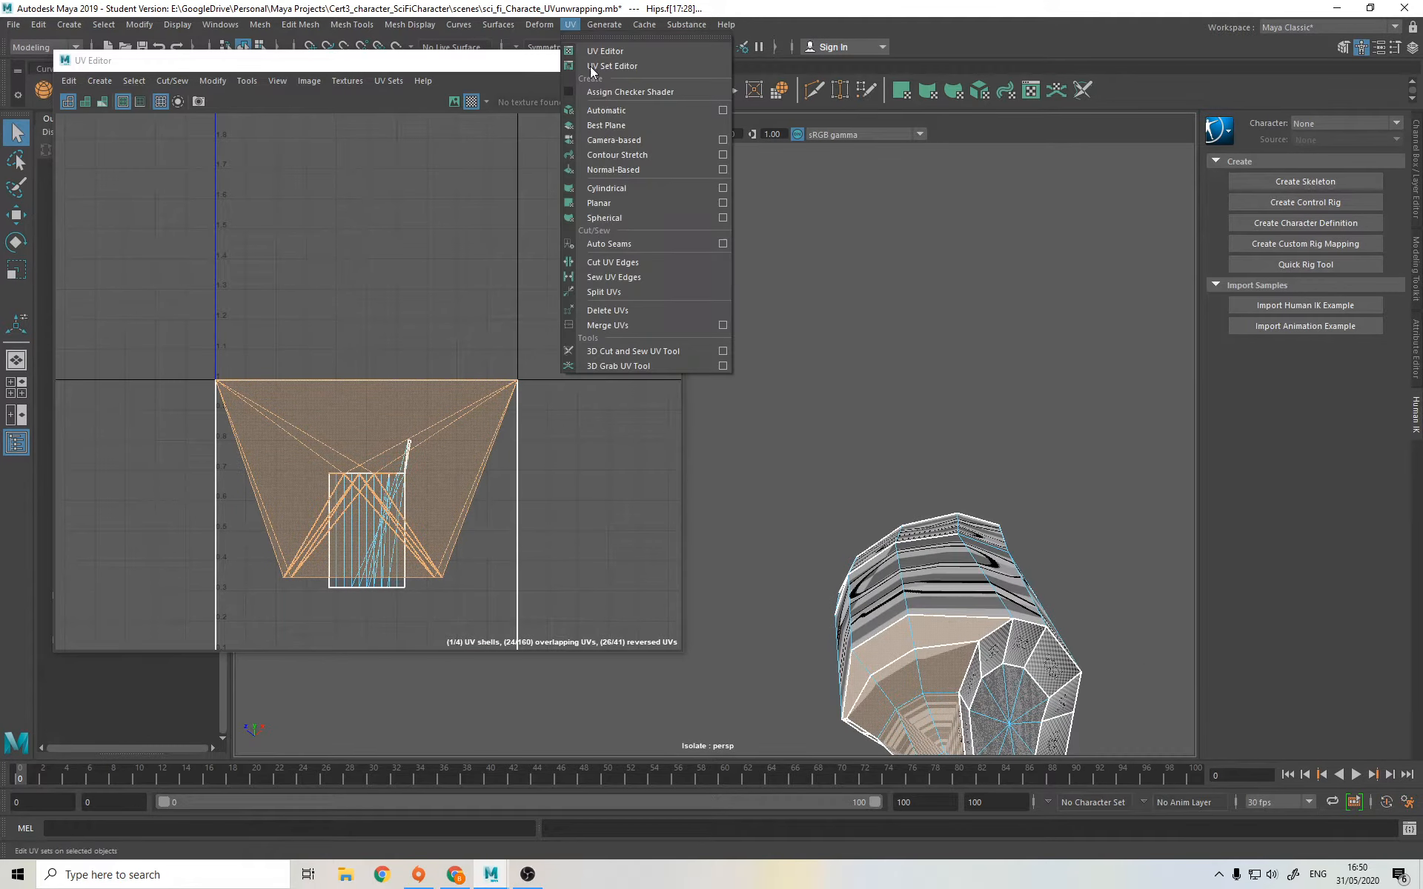
pyautogui.click(626, 188)
pyautogui.keyDown('alt'); pyautogui.moveTo(907, 474); pyautogui.dragTo(959, 538); pyautogui.keyUp('alt')
pyautogui.keyDown('alt'); pyautogui.moveTo(871, 512); pyautogui.dragTo(938, 474); pyautogui.keyUp('alt')
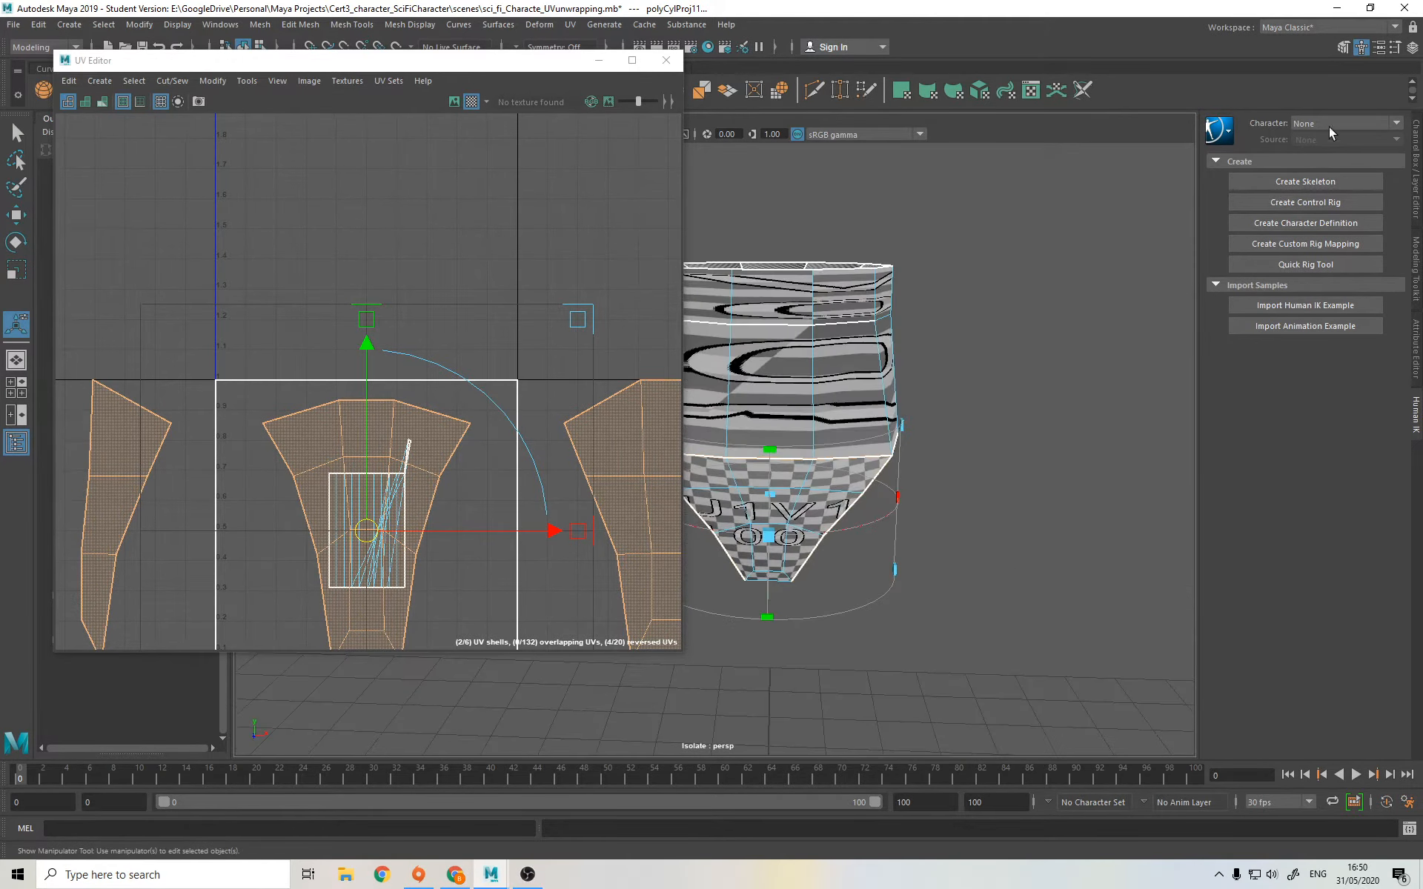
# Step: Set the cylindrical projection's Rotate Z to 90
pyautogui.click(1413, 48)
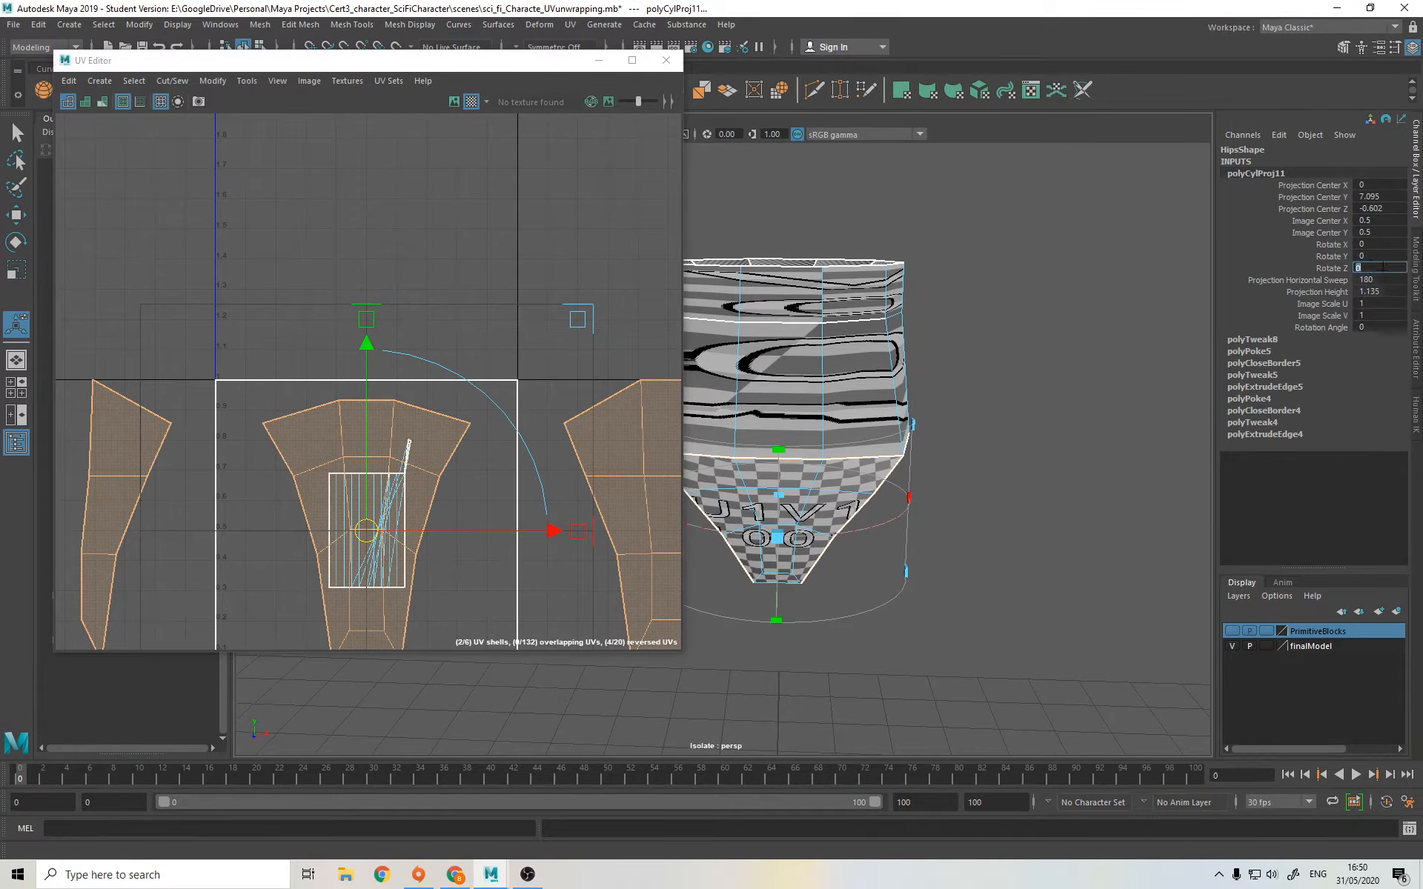
pyautogui.press('Return')
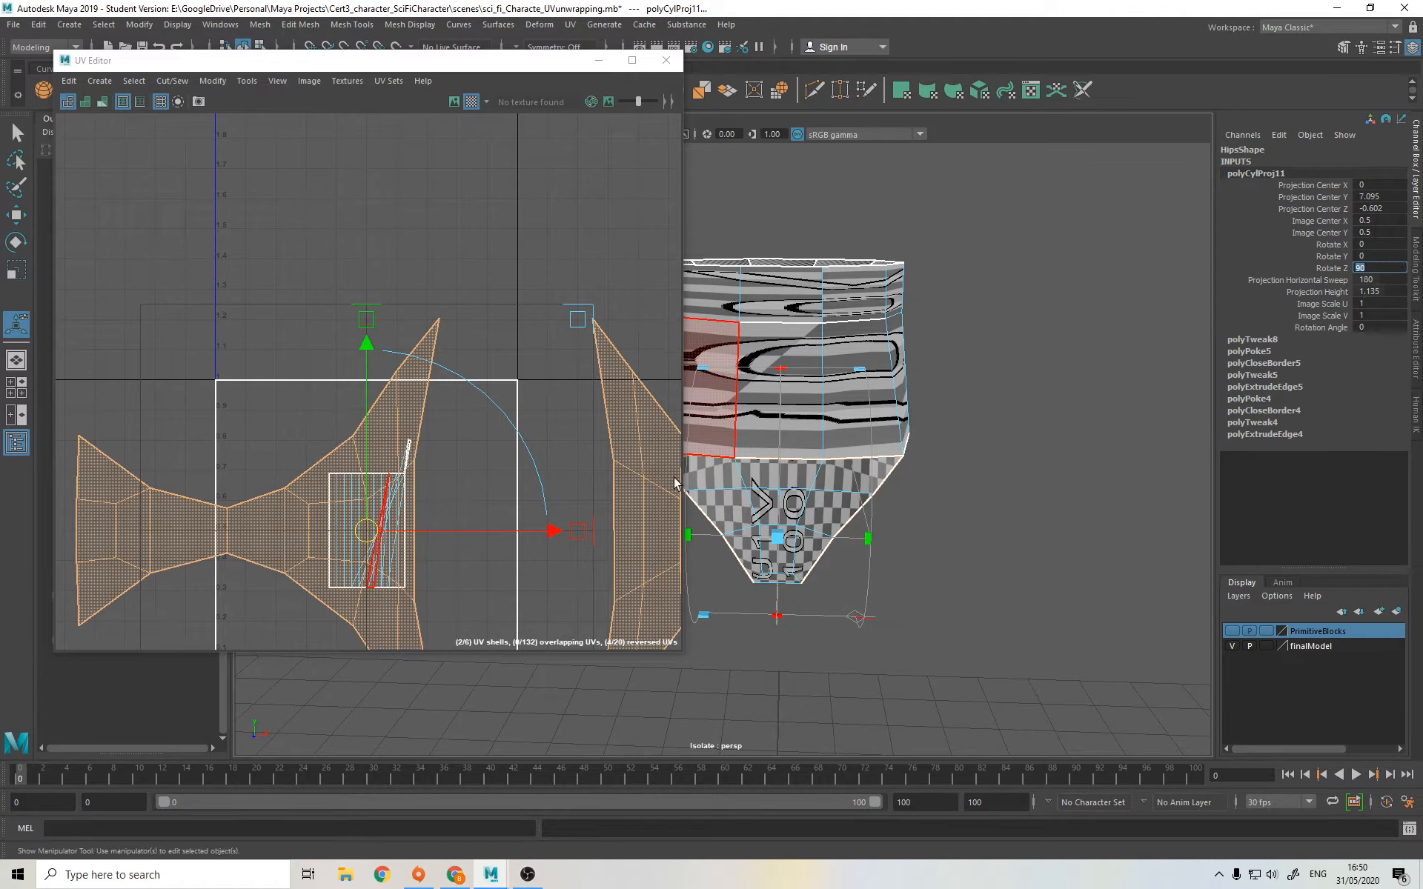
pyautogui.press('f')
pyautogui.press('f')
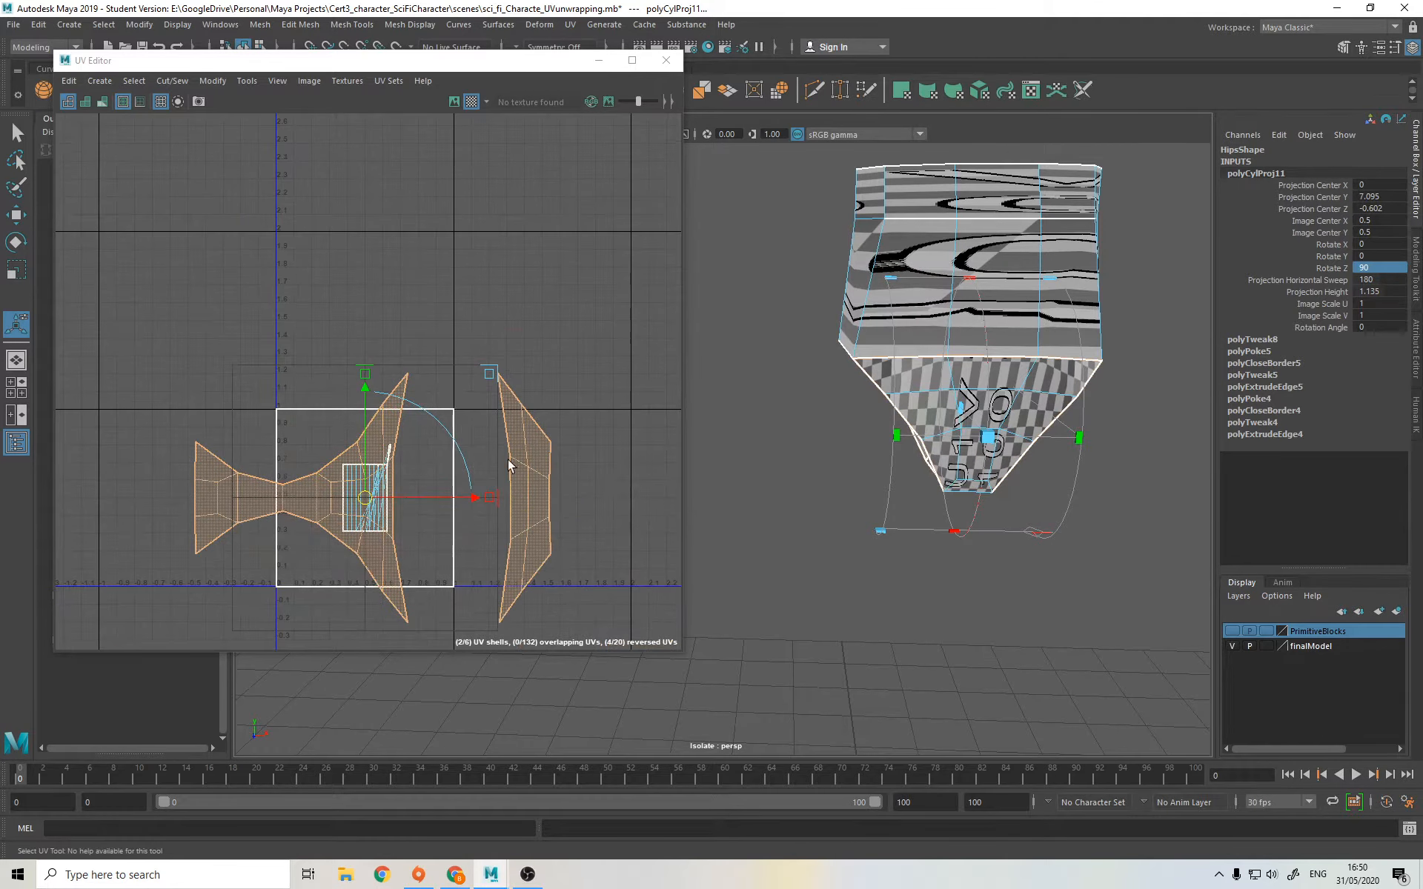
# Step: Rotate the cylindrical projection to about -70 degrees in Y so the lower hip UVs form one continuous shell
pyautogui.keyDown('alt'); pyautogui.moveTo(1109, 567); pyautogui.dragTo(929, 514); pyautogui.keyUp('alt')
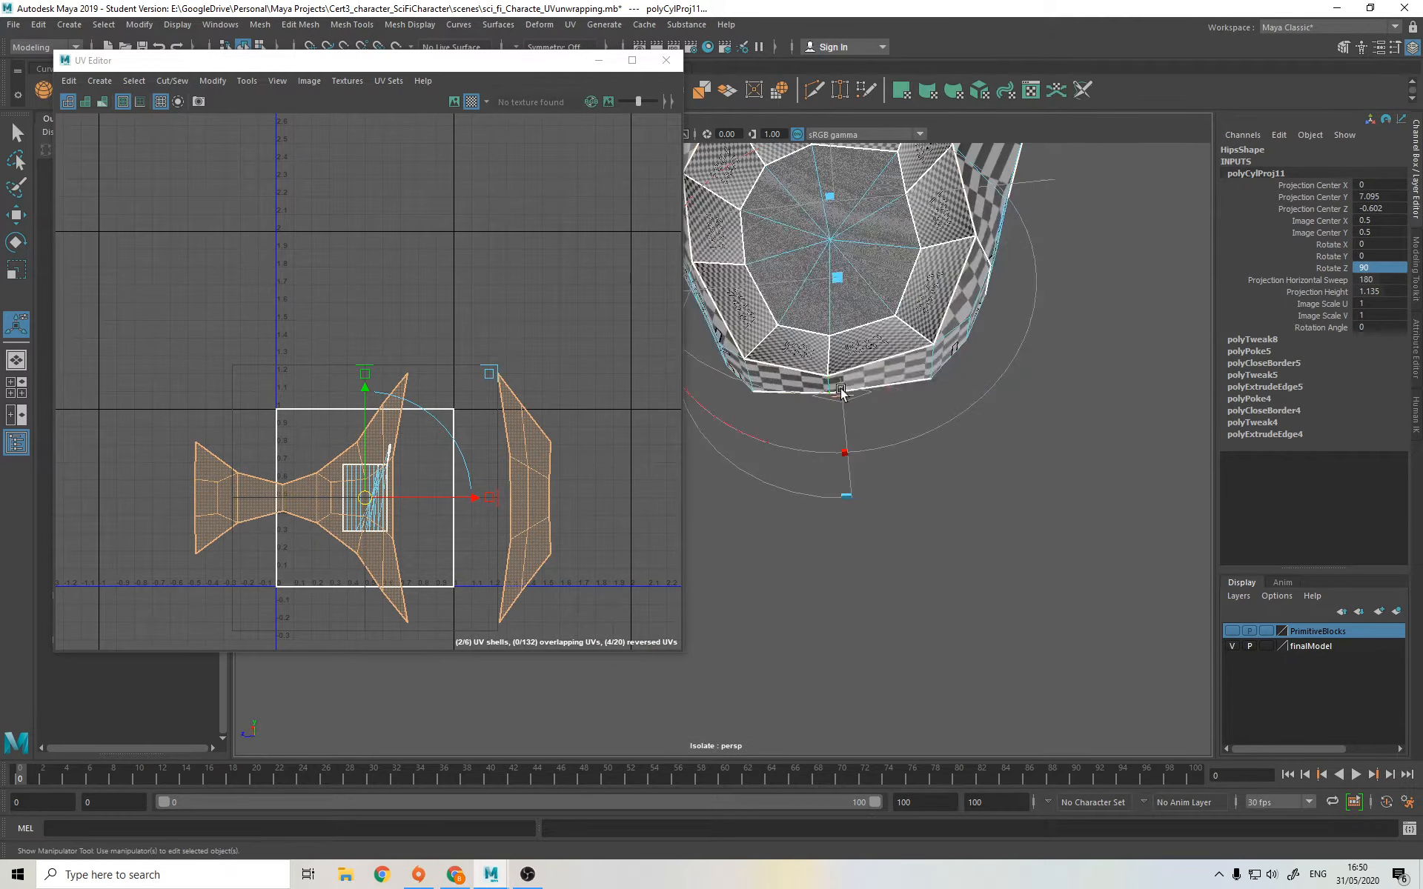
pyautogui.keyDown('alt'); pyautogui.moveTo(852, 400); pyautogui.dragTo(895, 519); pyautogui.keyUp('alt')
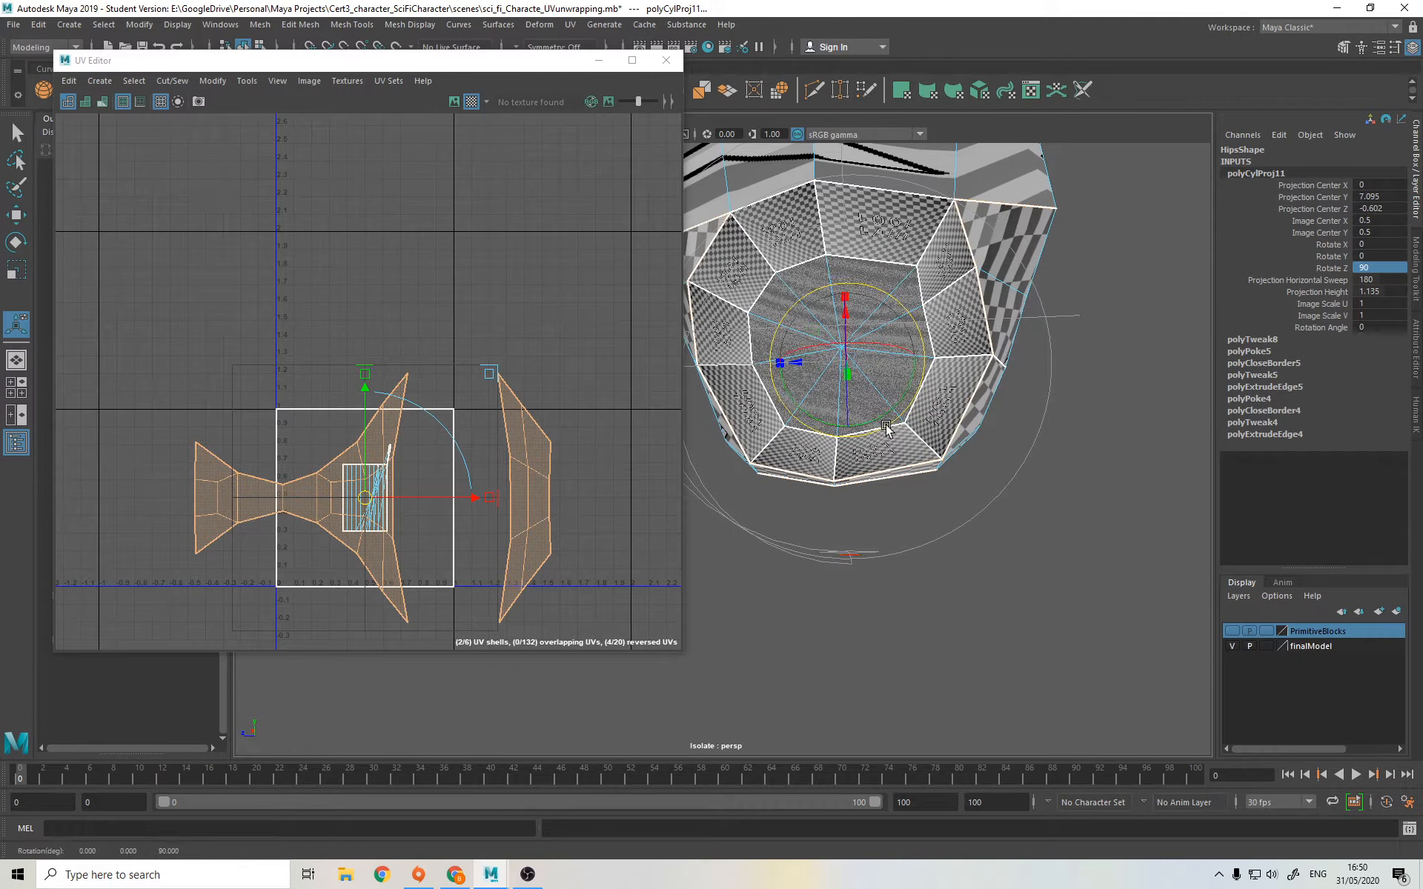
pyautogui.keyDown('alt'); pyautogui.moveTo(930, 358); pyautogui.dragTo(963, 291); pyautogui.keyUp('alt')
# Step: Select the lower hip UV shell and move it above the 0-1 UV tile
pyautogui.press('w')
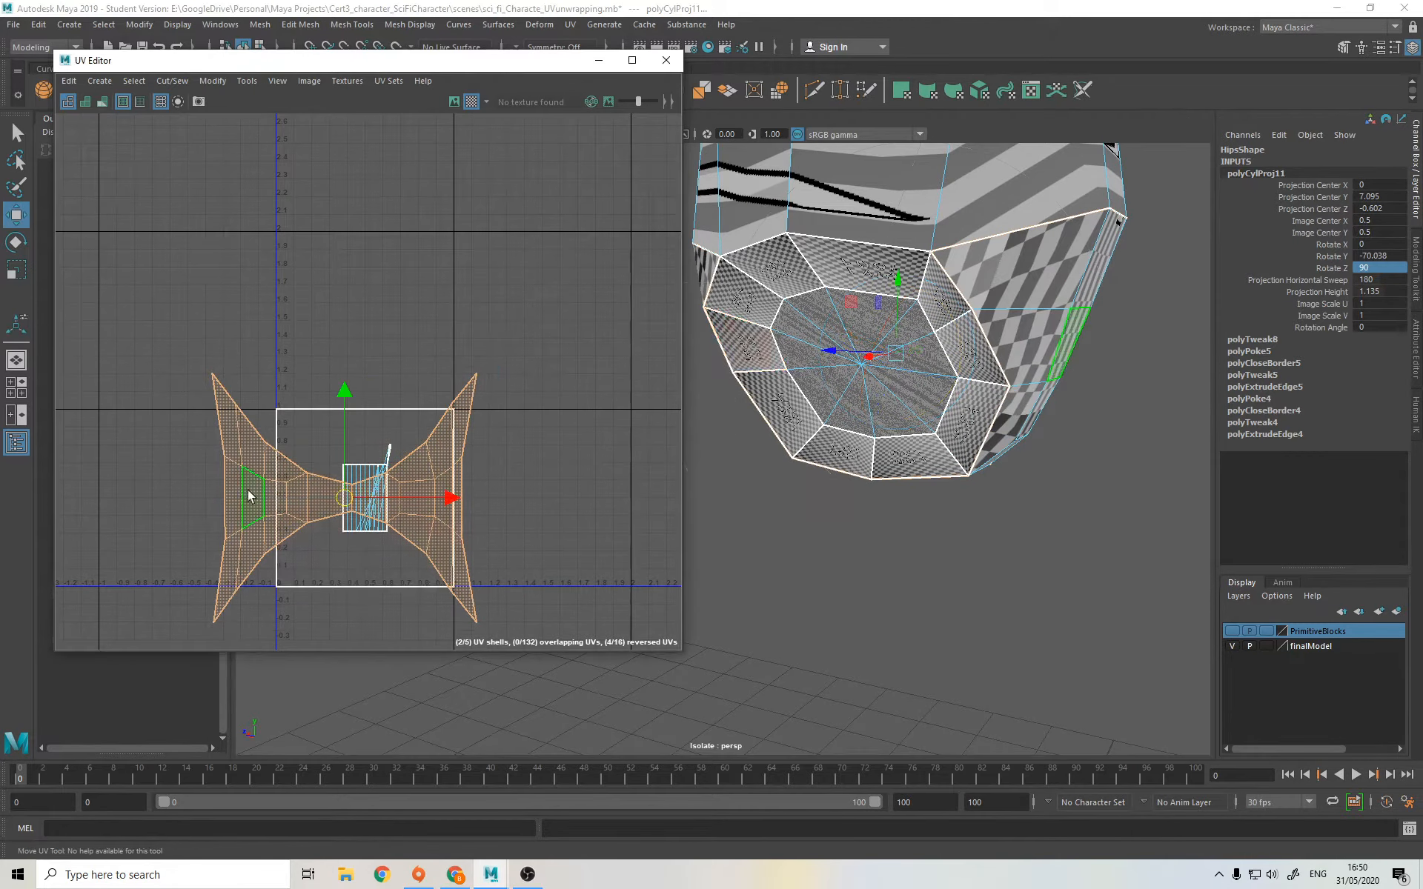
pyautogui.moveTo(249, 492); pyautogui.dragTo(231, 483, button='right')
pyautogui.press('r')
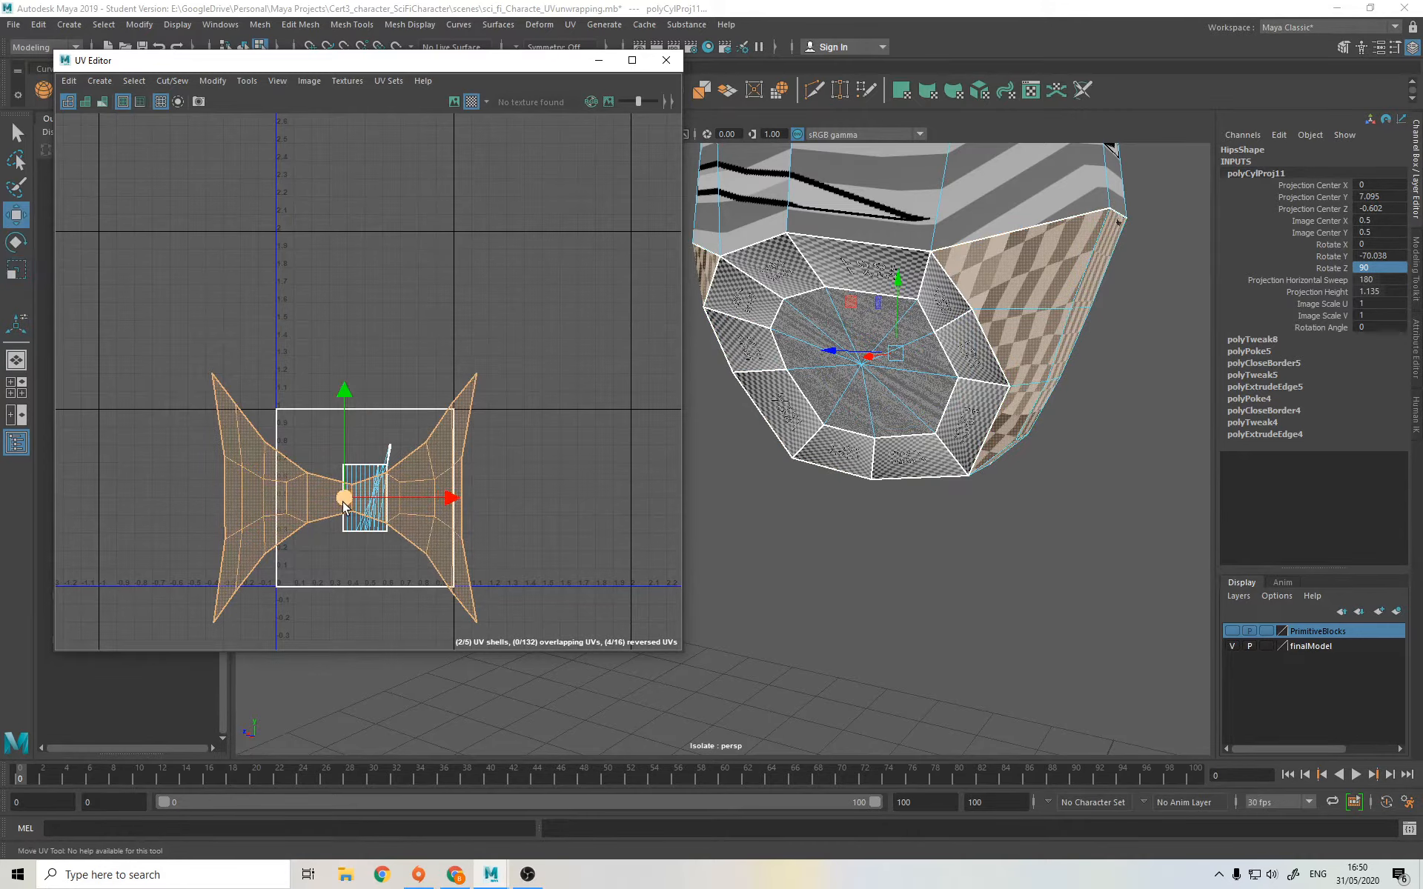
pyautogui.moveTo(344, 506); pyautogui.dragTo(438, 309)
pyautogui.keyDown('alt'); pyautogui.moveTo(941, 356); pyautogui.dragTo(1073, 494); pyautogui.keyUp('alt')
# Step: Unfold the lower hip UV shell, fixing the mesh's non-manifold geometry
pyautogui.click(213, 80)
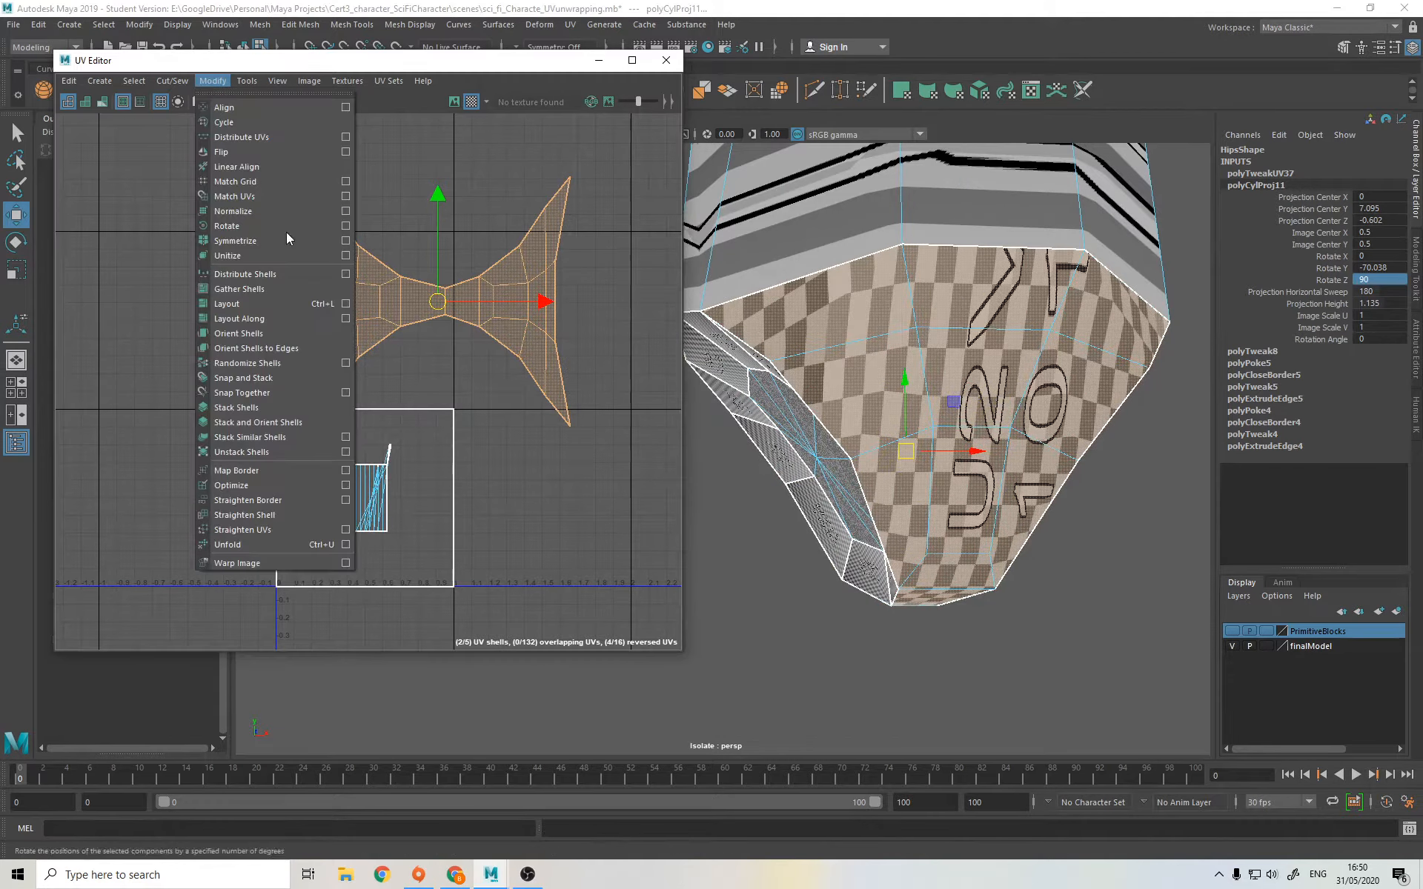
pyautogui.click(226, 545)
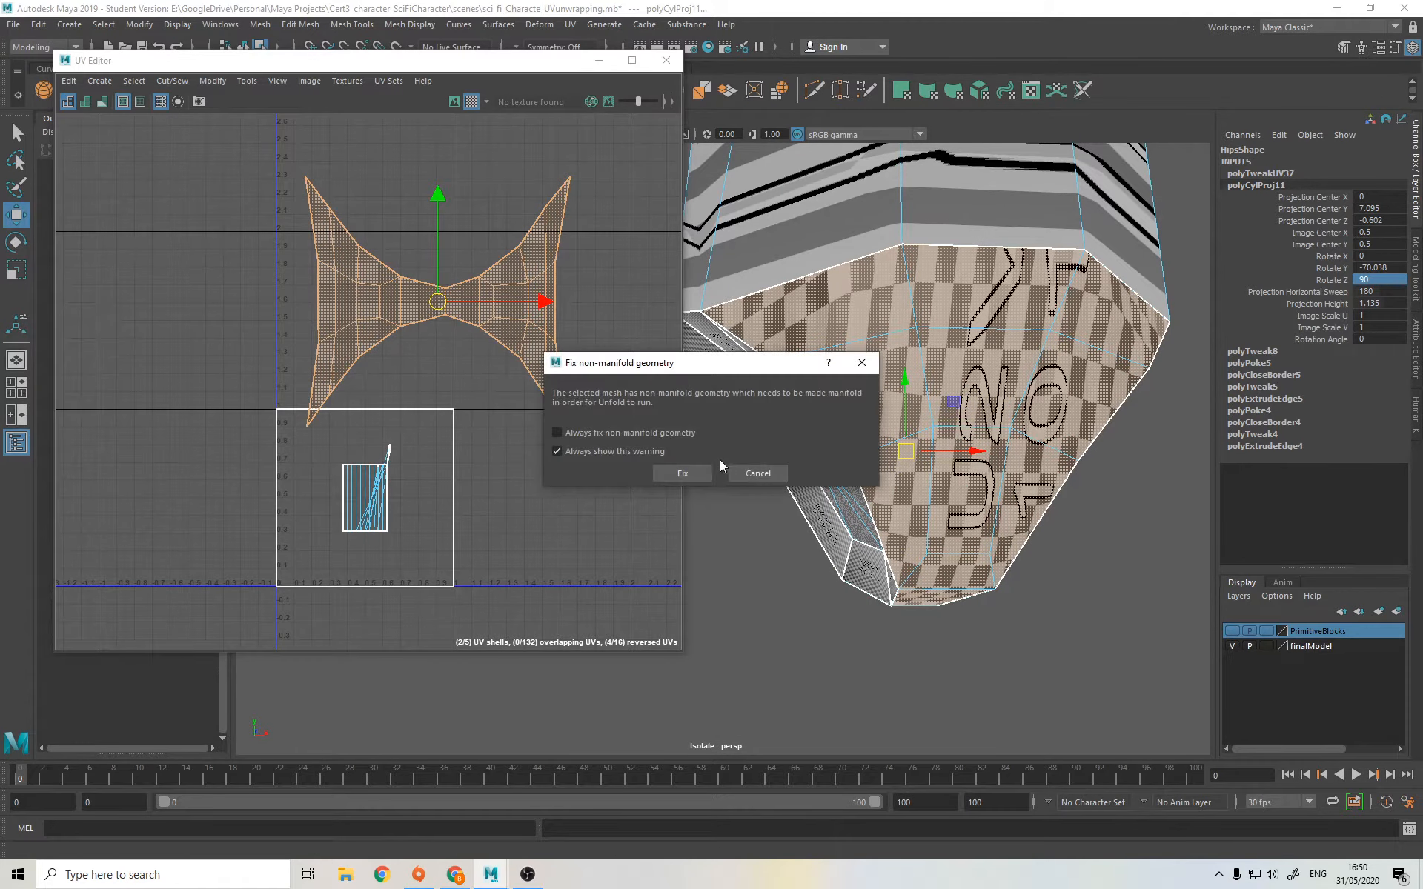
pyautogui.click(683, 473)
# Step: Scale down the unfolded lower hip shell and place it just above the 0-1 tile
pyautogui.keyDown('alt'); pyautogui.moveTo(493, 351); pyautogui.dragTo(434, 390, button='middle'); pyautogui.keyUp('alt')
pyautogui.press('r')
pyautogui.moveTo(454, 345); pyautogui.dragTo(378, 377)
pyautogui.press('w')
pyautogui.press('r')
pyautogui.press('w')
# Step: Select the upper hip band's UV shell and apply a cylindrical UV projection to it
pyautogui.keyDown('alt'); pyautogui.moveTo(753, 341); pyautogui.dragTo(923, 296); pyautogui.keyUp('alt')
pyautogui.click(926, 273)
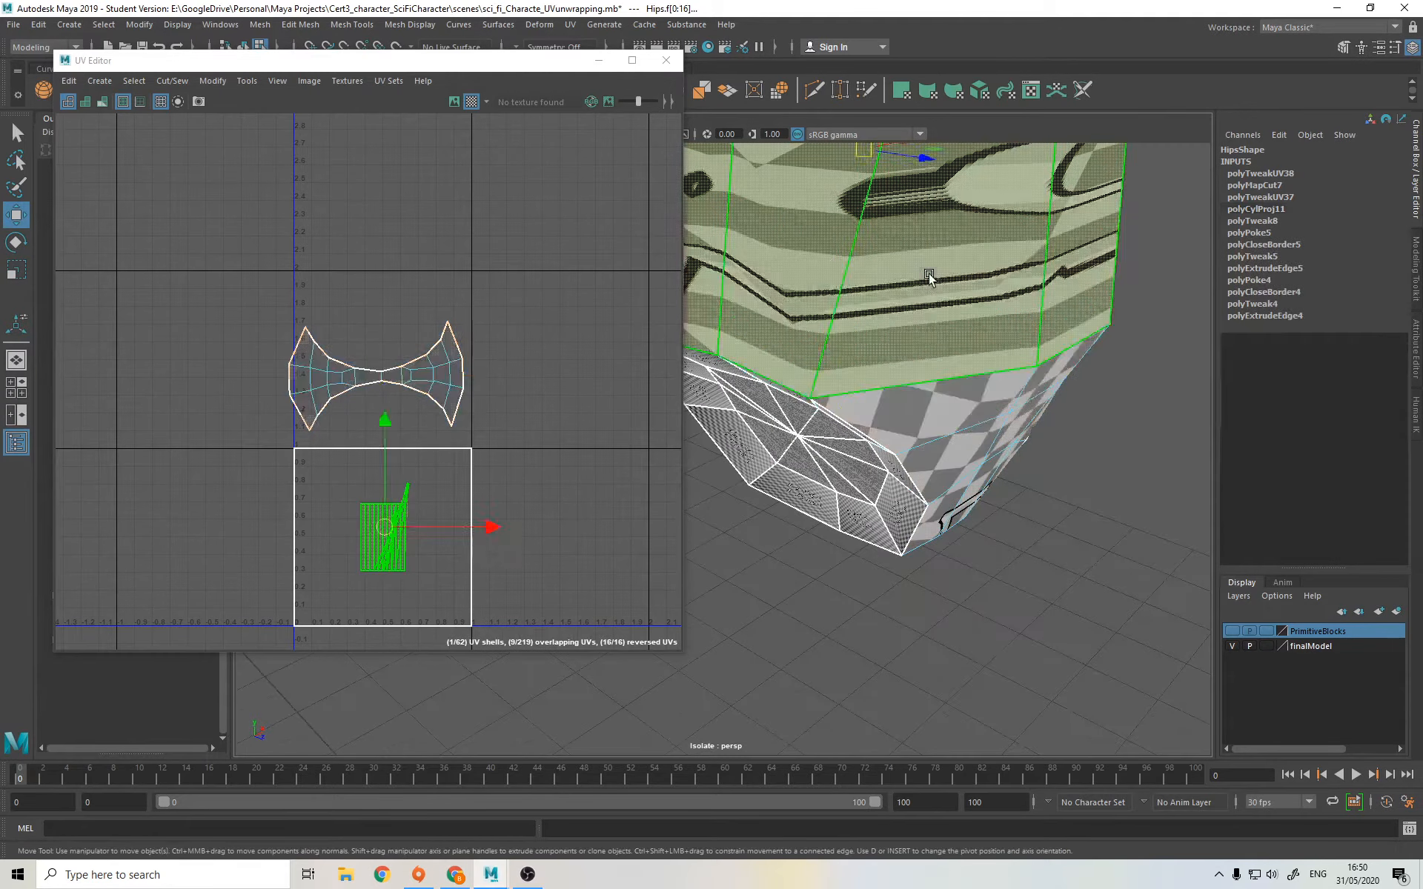
pyautogui.press('q')
pyautogui.scroll(-5, 926, 278)
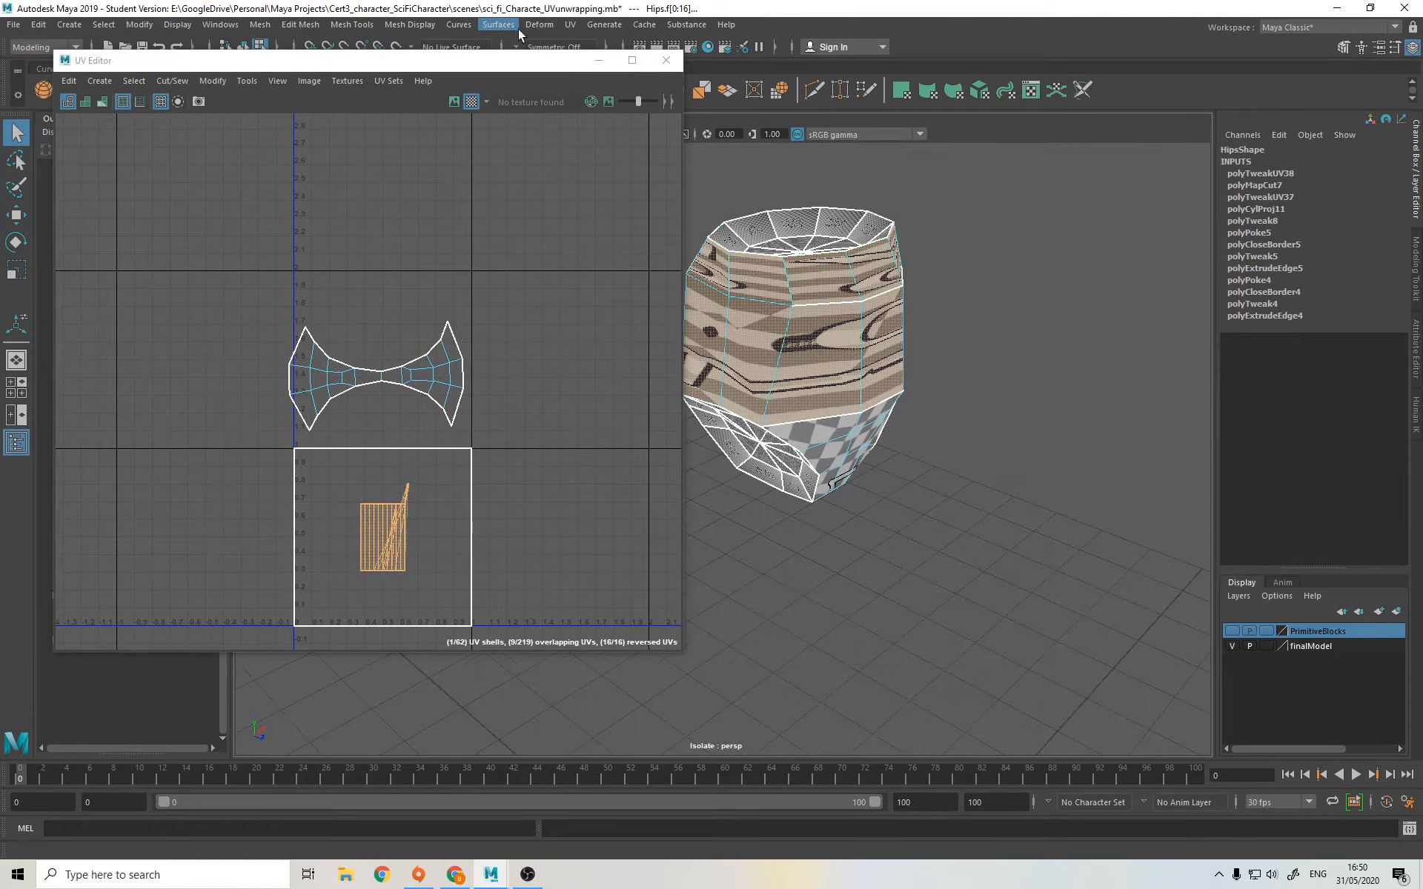
pyautogui.click(572, 24)
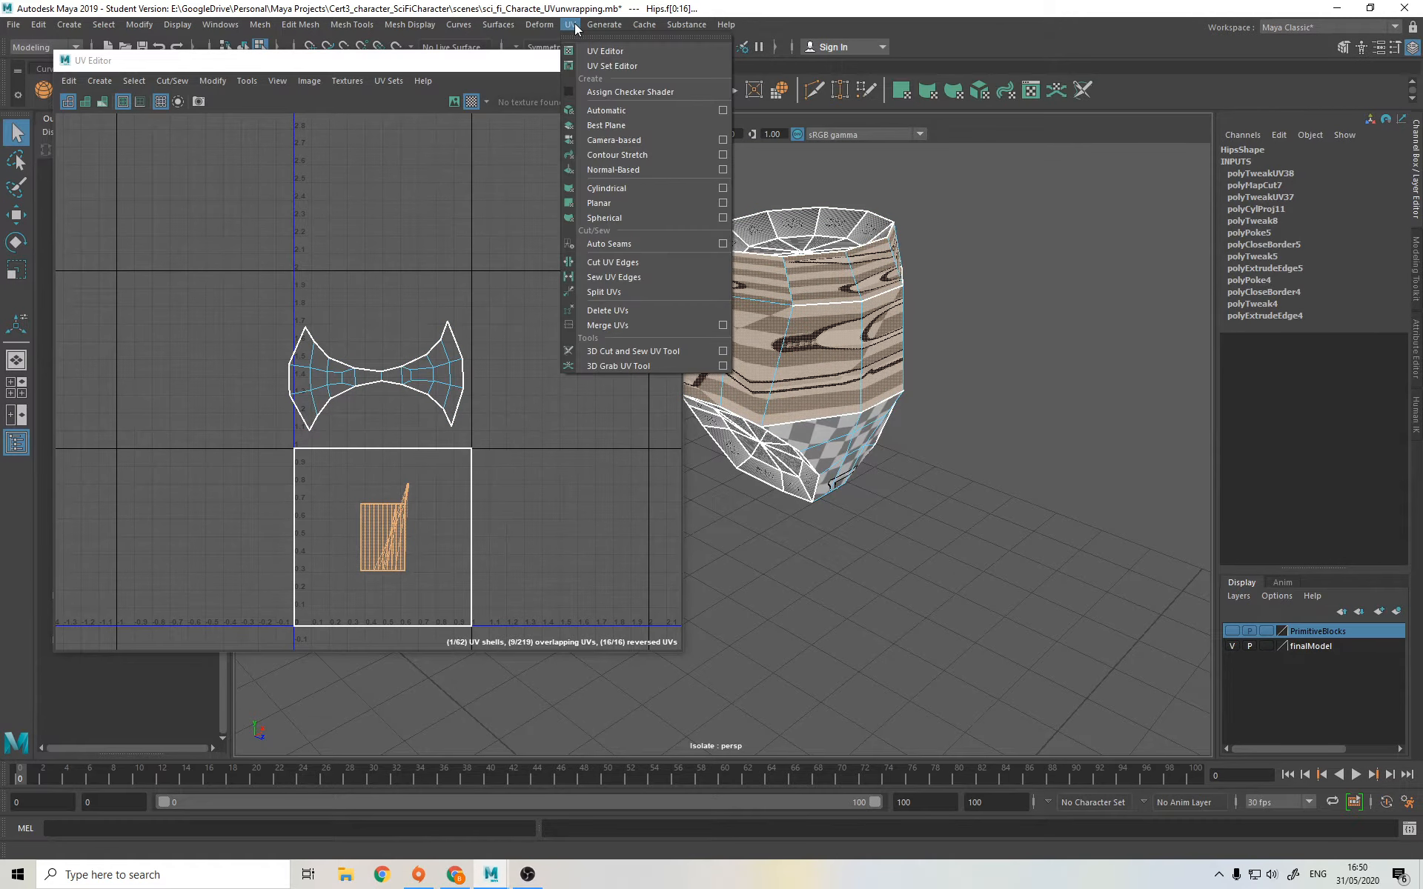
pyautogui.click(604, 189)
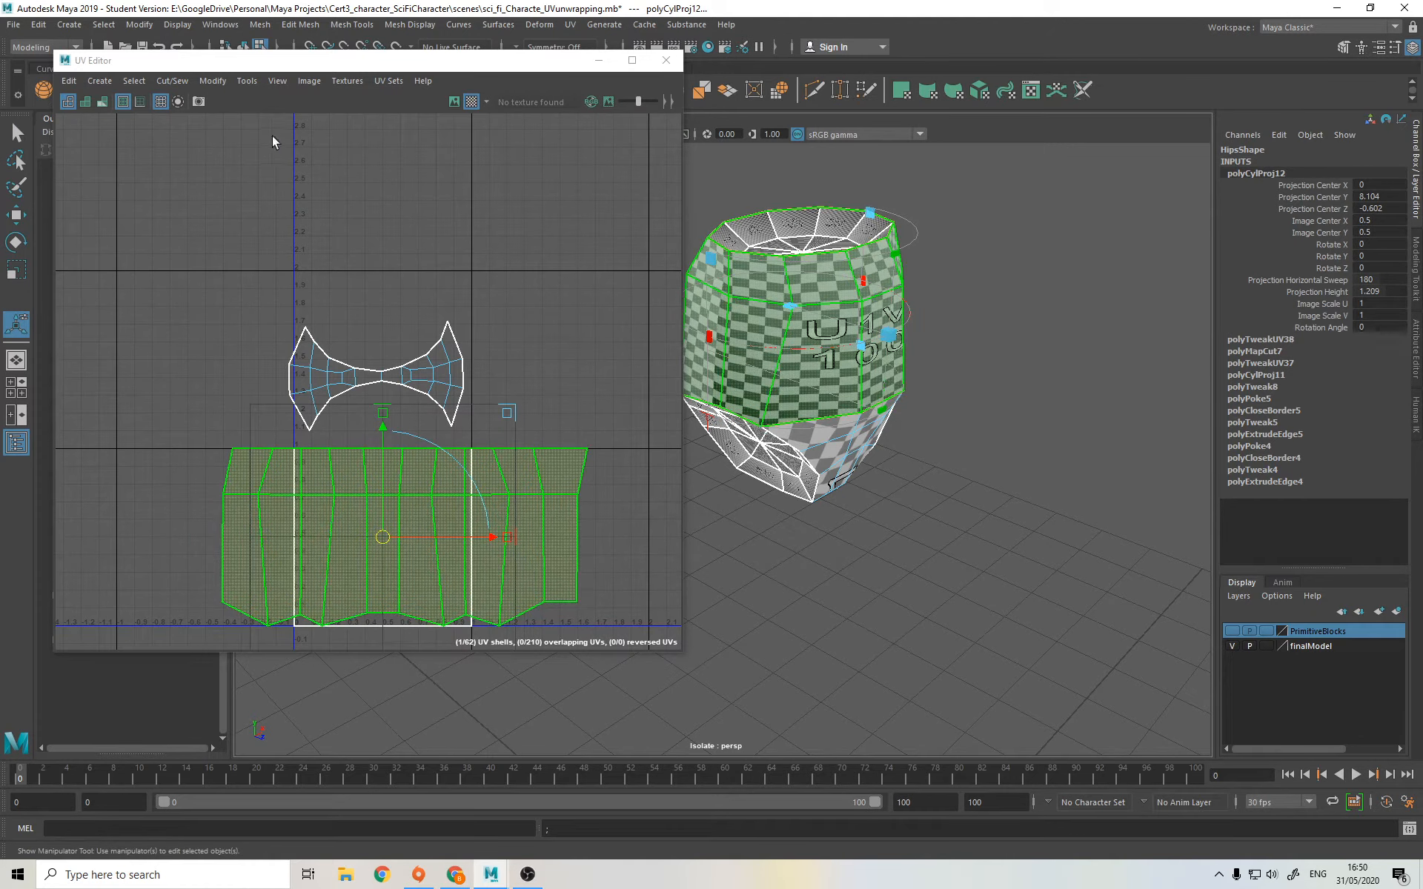
# Step: Unfold the upper hip shell, scale it down and place it above the lower hip shell
pyautogui.click(201, 80)
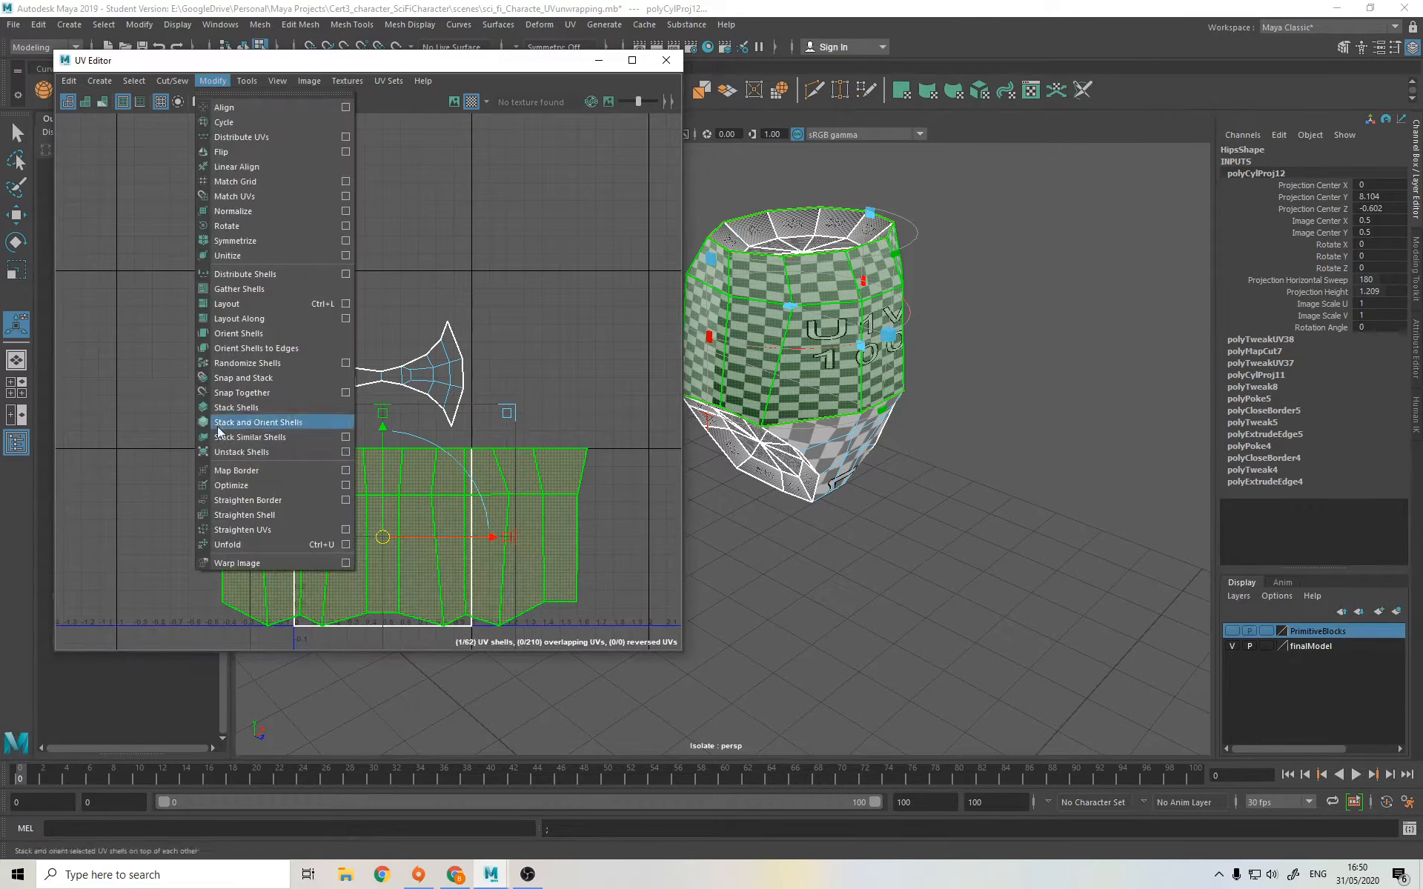
pyautogui.click(239, 541)
pyautogui.press('r')
pyautogui.moveTo(401, 517); pyautogui.dragTo(359, 305)
pyautogui.press('w')
pyautogui.press('r')
pyautogui.press('w')
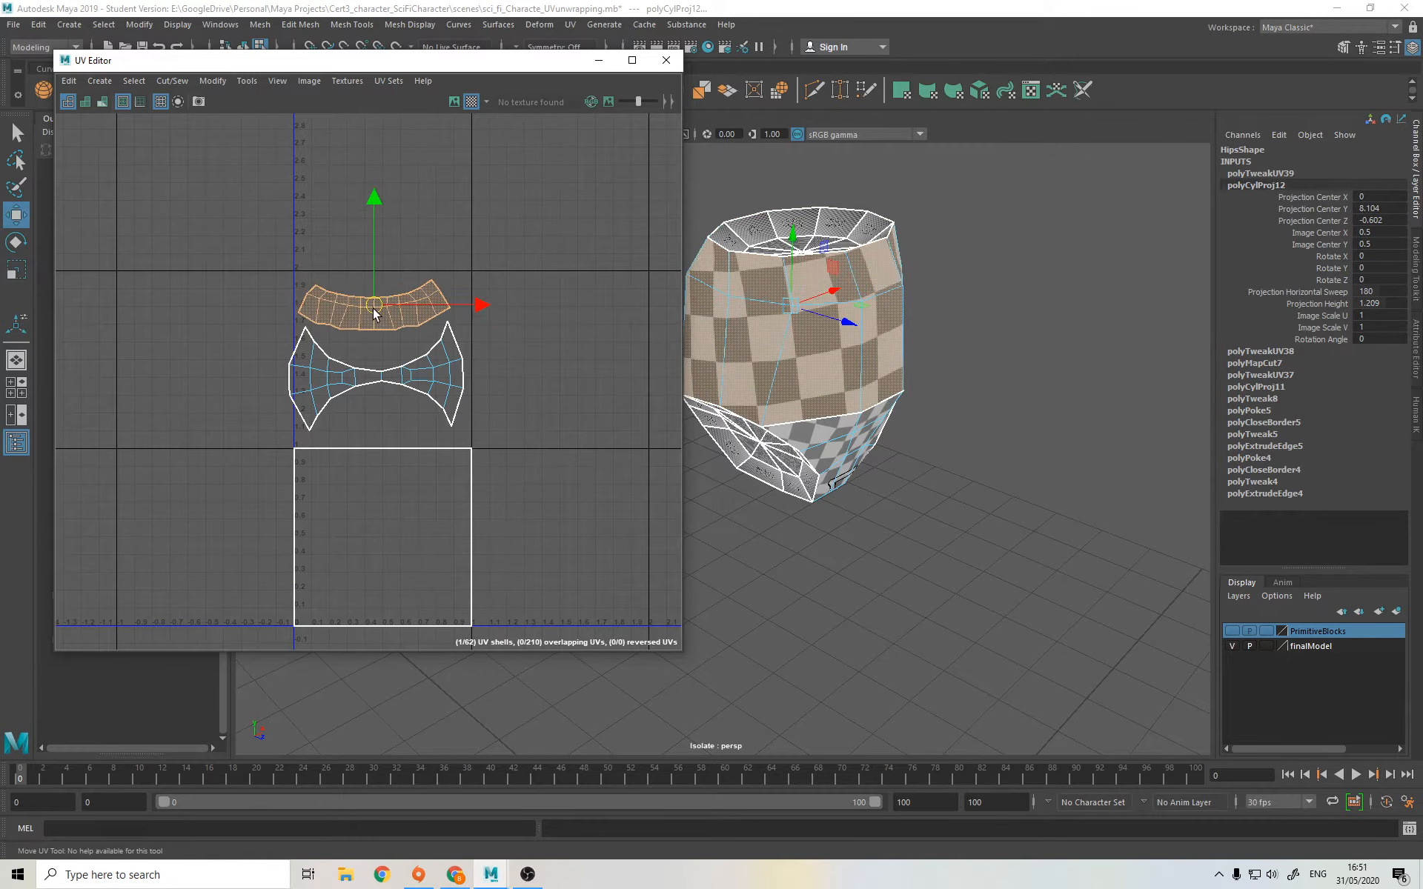
# Step: Examine the checker pattern and seam placement on the upper hip band from the front, sides and back
pyautogui.click(394, 483)
pyautogui.press('f')
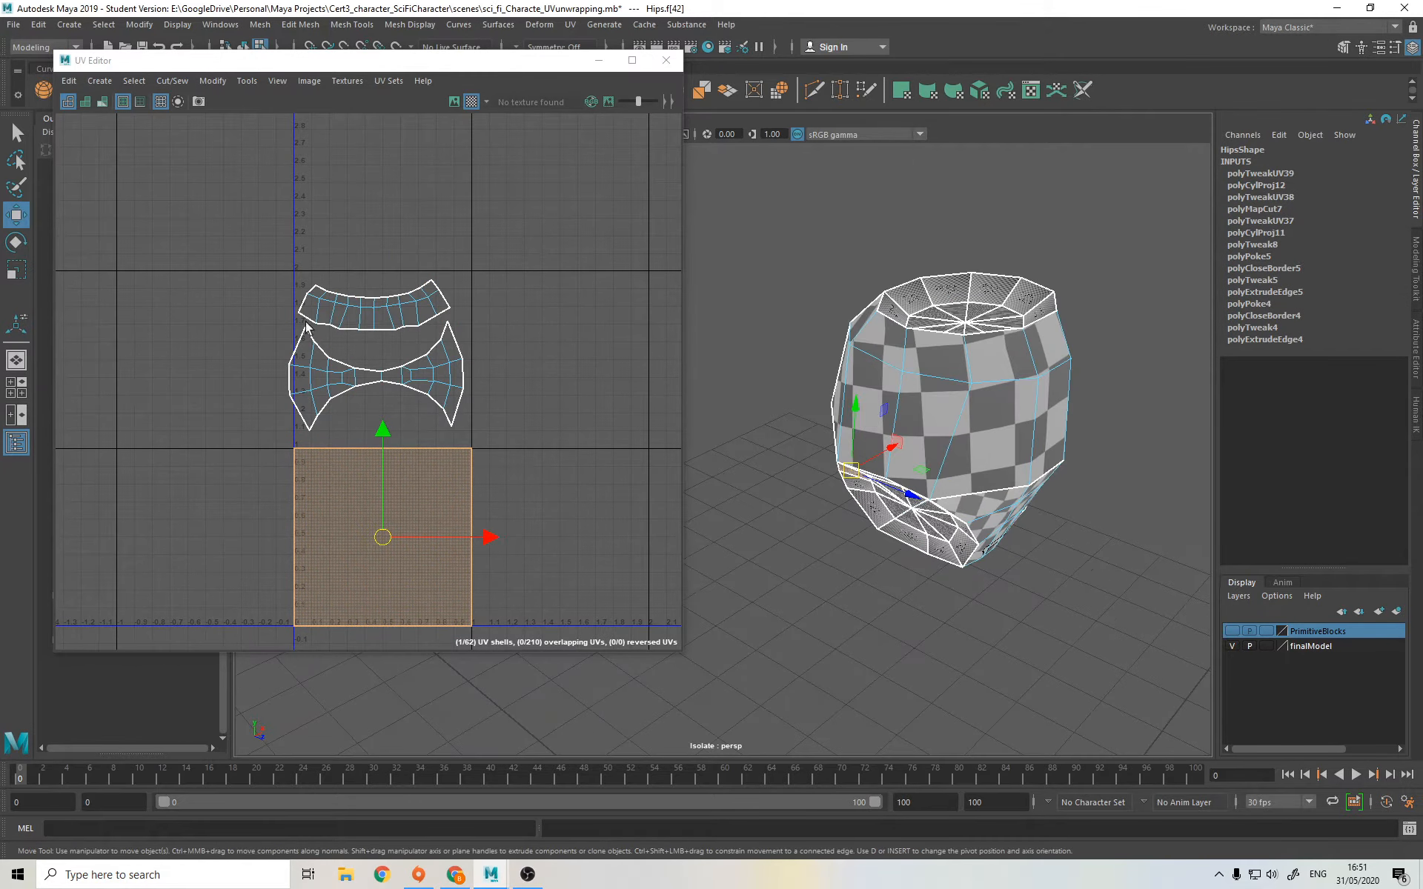
pyautogui.click(348, 327)
pyautogui.hotkey('shift', 'f')
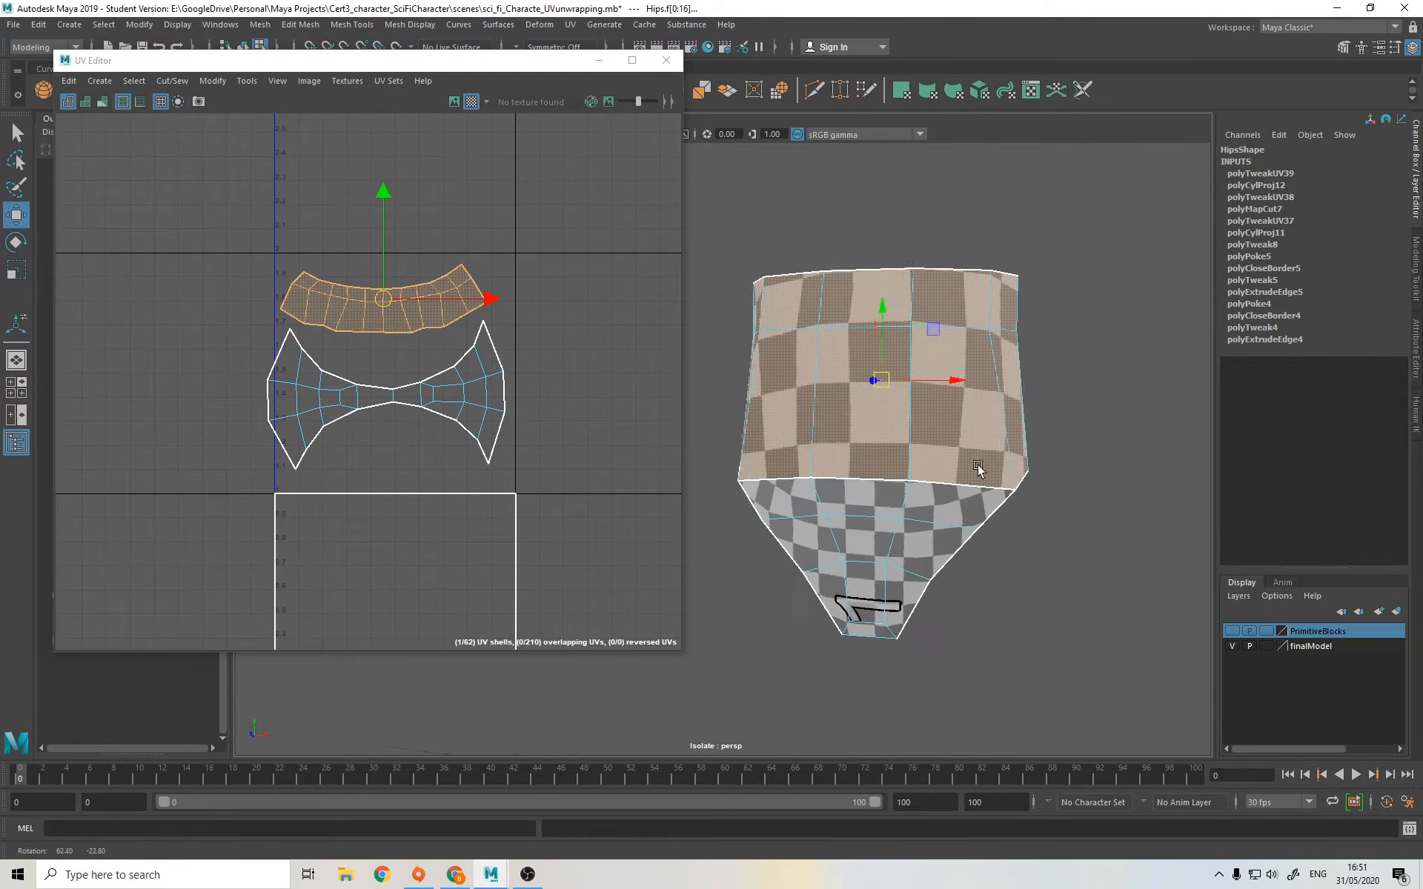
pyautogui.keyDown('alt'); pyautogui.moveTo(909, 467); pyautogui.dragTo(858, 463); pyautogui.keyUp('alt')
pyautogui.keyDown('alt'); pyautogui.moveTo(858, 463); pyautogui.dragTo(1038, 462, button='middle'); pyautogui.keyUp('alt')
pyautogui.keyDown('alt'); pyautogui.moveTo(1038, 463); pyautogui.dragTo(949, 462); pyautogui.keyUp('alt')
pyautogui.keyDown('alt'); pyautogui.moveTo(949, 463); pyautogui.dragTo(1118, 471, button='middle'); pyautogui.keyUp('alt')
pyautogui.keyDown('alt'); pyautogui.moveTo(1118, 472); pyautogui.dragTo(956, 476); pyautogui.keyUp('alt')
pyautogui.keyDown('alt'); pyautogui.moveTo(956, 477); pyautogui.dragTo(1132, 450, button='middle'); pyautogui.keyUp('alt')
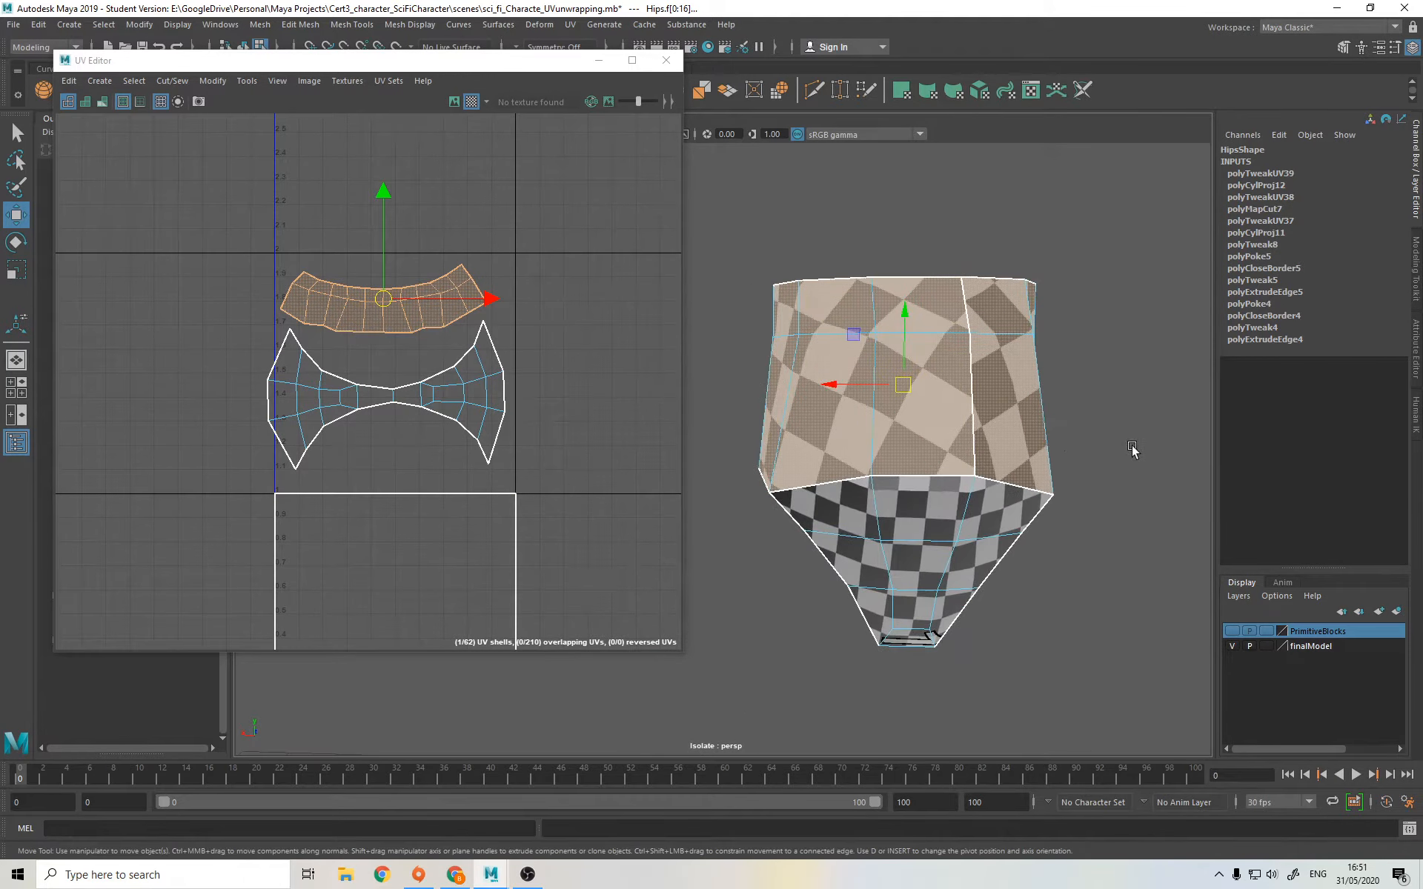
pyautogui.keyDown('alt'); pyautogui.moveTo(1056, 436); pyautogui.dragTo(1018, 449); pyautogui.keyUp('alt')
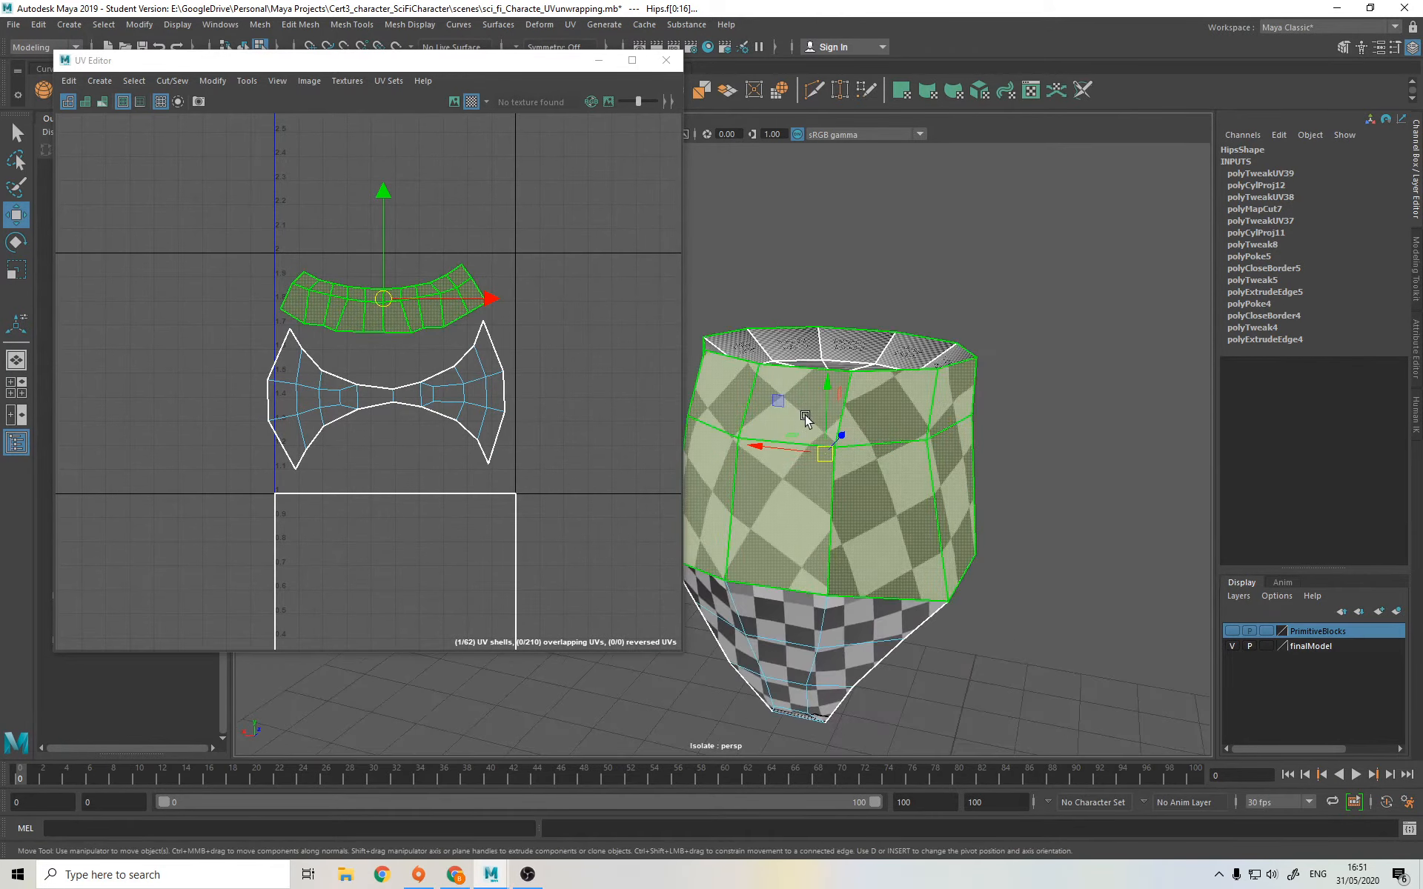
# Step: Cut the UVs along the two stacked vertical edges on the side of the upper hip band, above the leg opening
pyautogui.press('q')
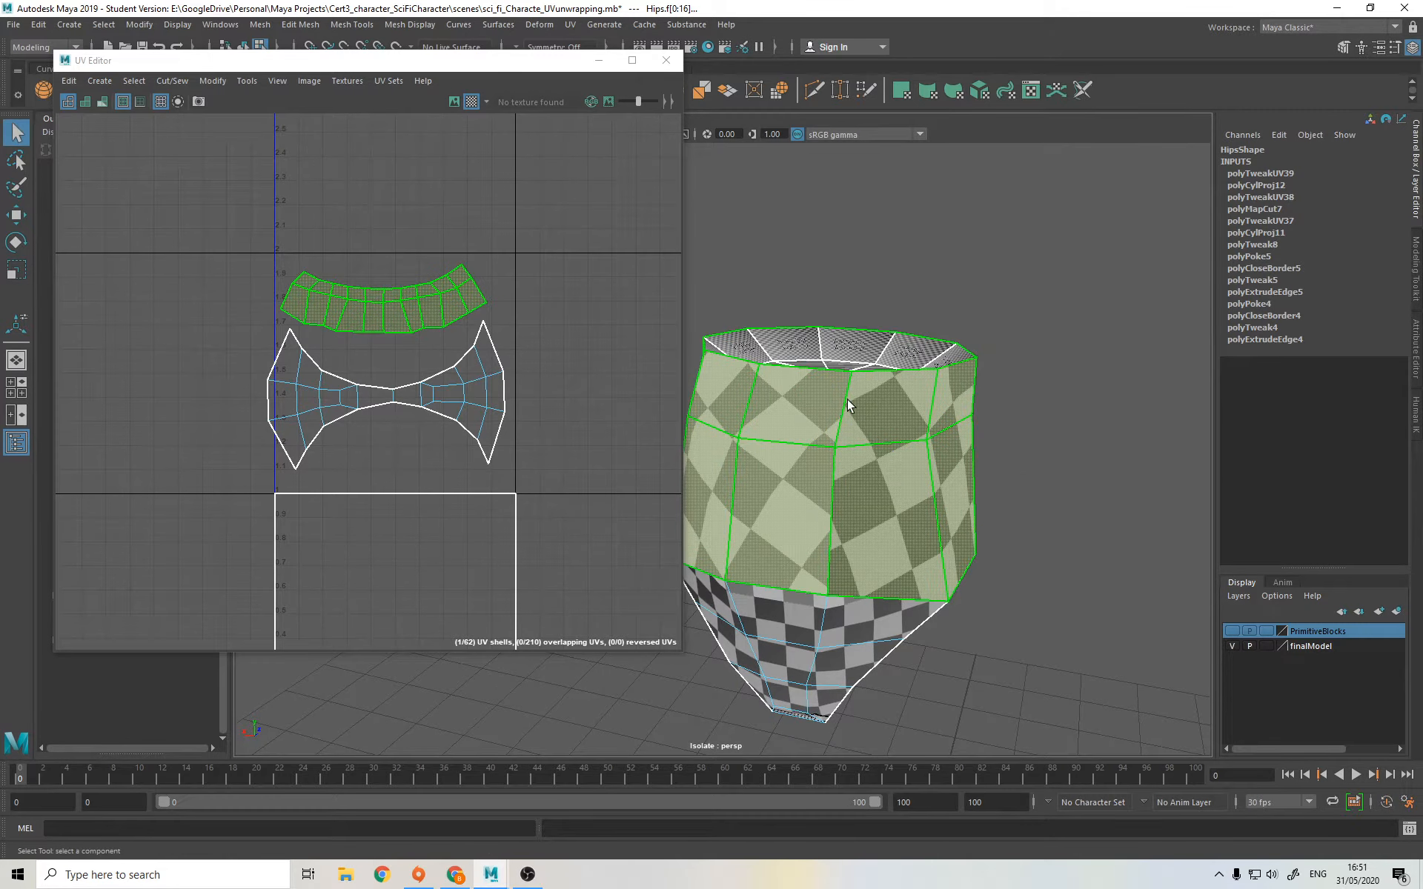
pyautogui.moveTo(849, 400); pyautogui.dragTo(834, 365, button='right')
pyautogui.keyDown('alt'); pyautogui.moveTo(906, 424); pyautogui.dragTo(809, 438); pyautogui.keyUp('alt')
pyautogui.keyDown('alt'); pyautogui.moveTo(809, 439); pyautogui.dragTo(1102, 336, button='middle'); pyautogui.keyUp('alt')
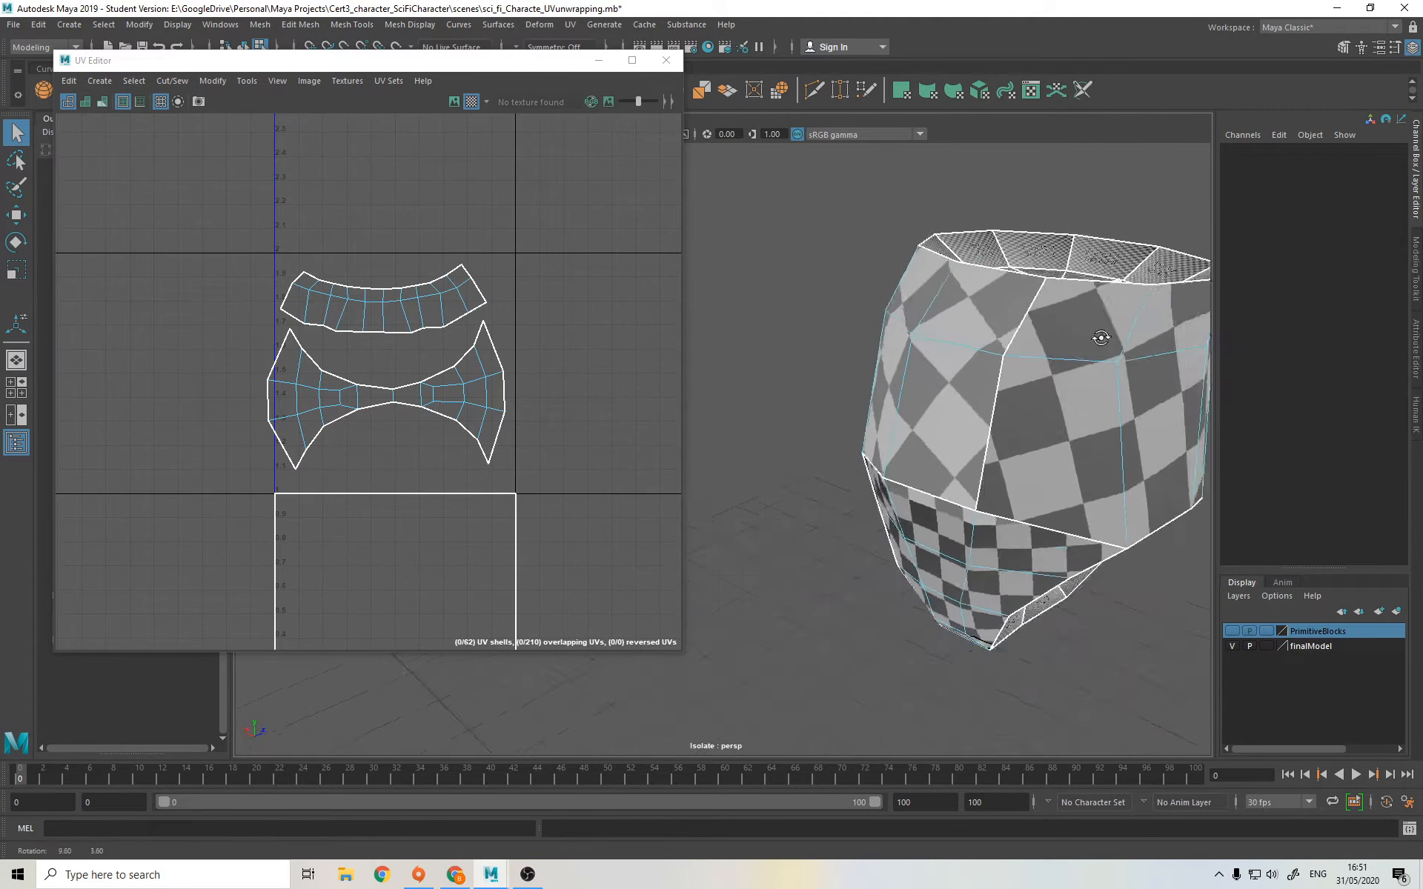
pyautogui.keyDown('alt'); pyautogui.moveTo(1102, 336); pyautogui.dragTo(948, 342); pyautogui.keyUp('alt')
pyautogui.click(796, 339)
pyautogui.keyDown('shift'); pyautogui.click(795, 466); pyautogui.keyUp('shift')
pyautogui.hotkey('shift', 'x')
# Step: Select the short shell cut from the upper hip strip and move it beside the strip's opposite end
pyautogui.moveTo(337, 244); pyautogui.dragTo(378, 271, button='right')
pyautogui.click(325, 294)
pyautogui.press('w')
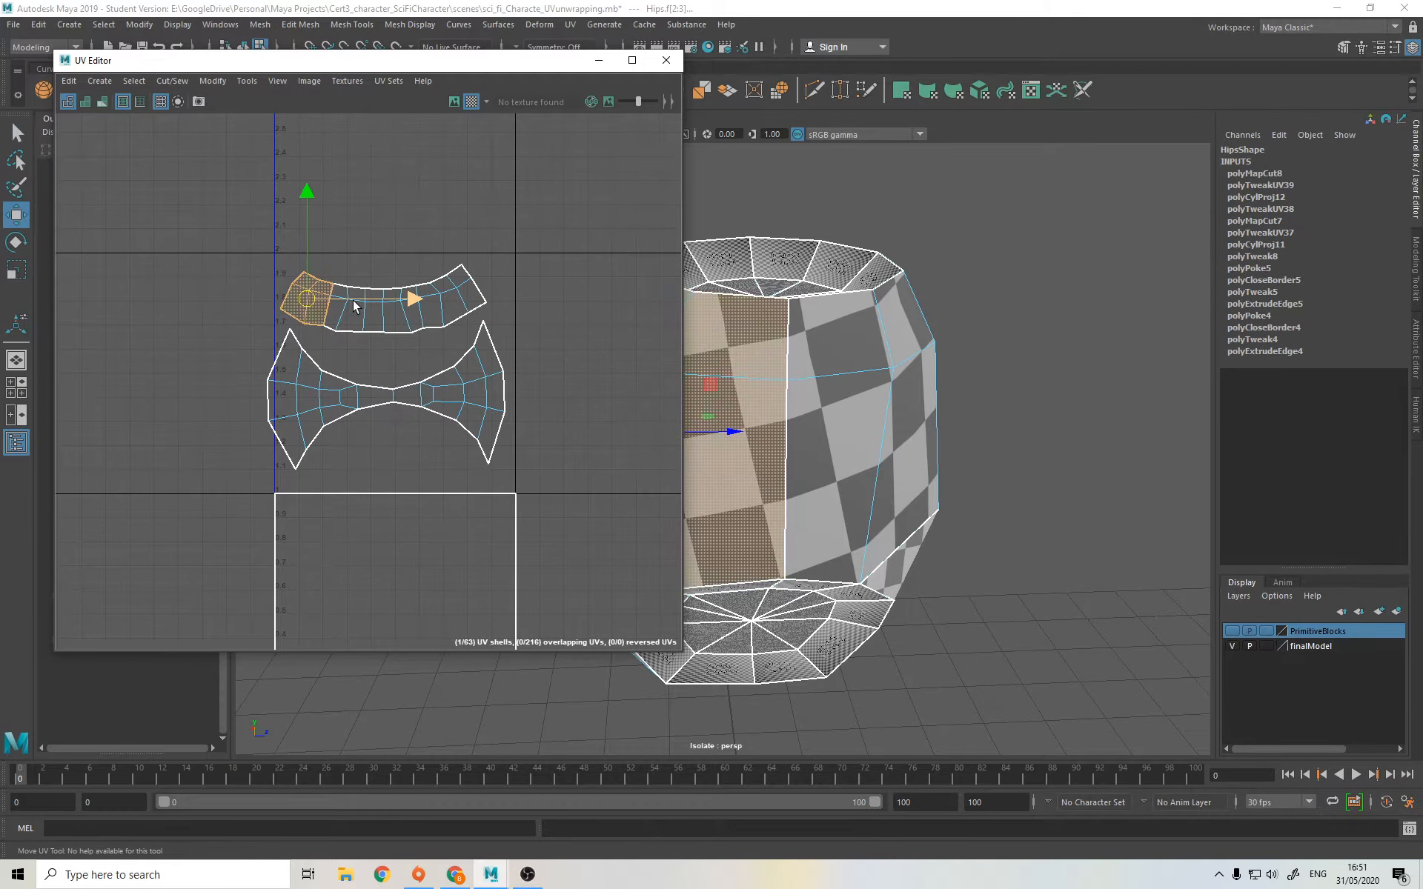
pyautogui.moveTo(353, 299); pyautogui.dragTo(574, 298)
# Step: Move and sew the short shell onto the end edge of the upper hip strip
pyautogui.moveTo(548, 293); pyautogui.dragTo(546, 248, button='right')
pyautogui.click(475, 283)
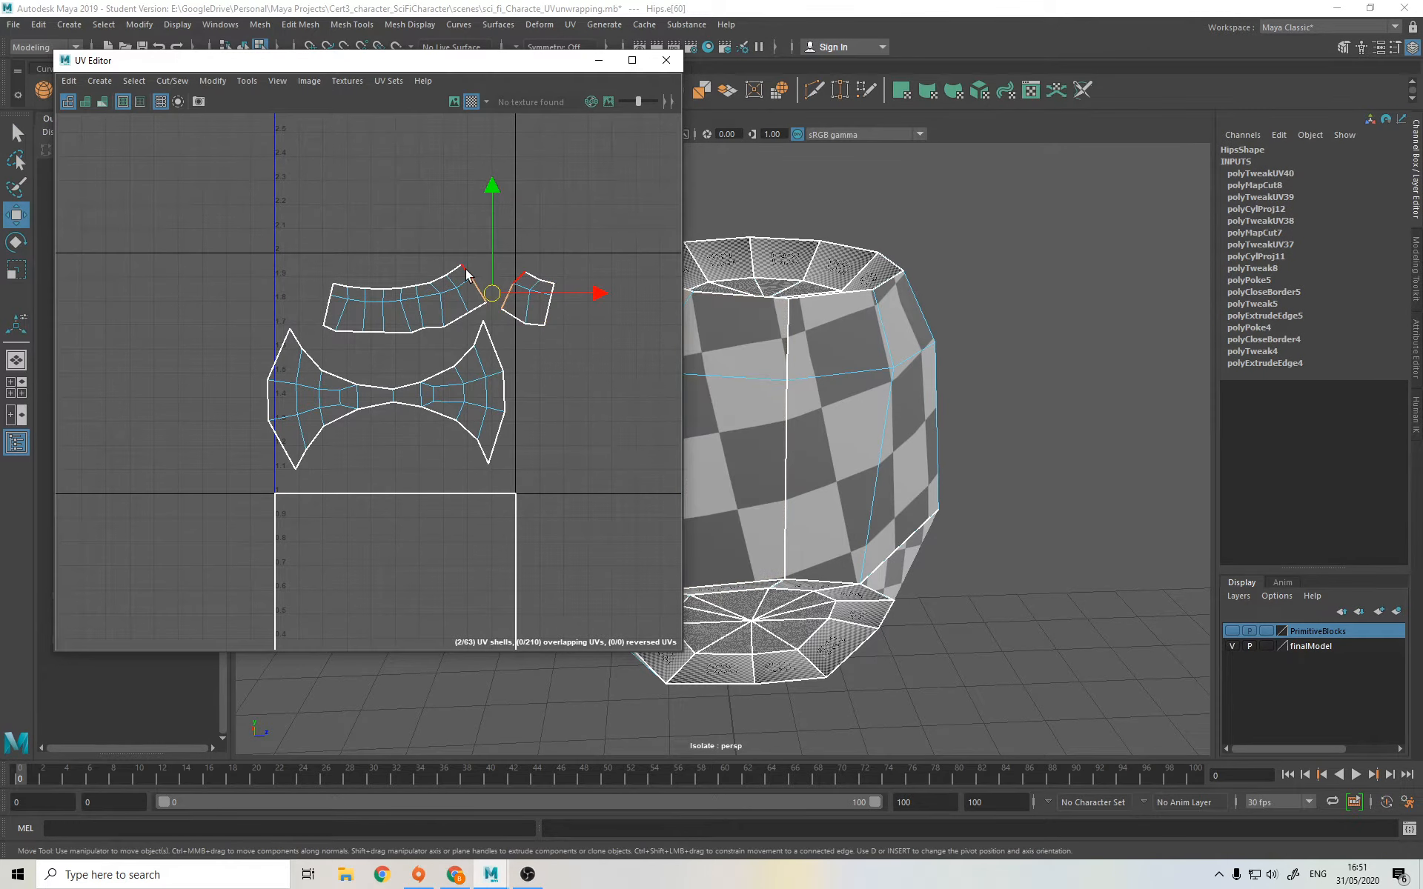
pyautogui.click(167, 80)
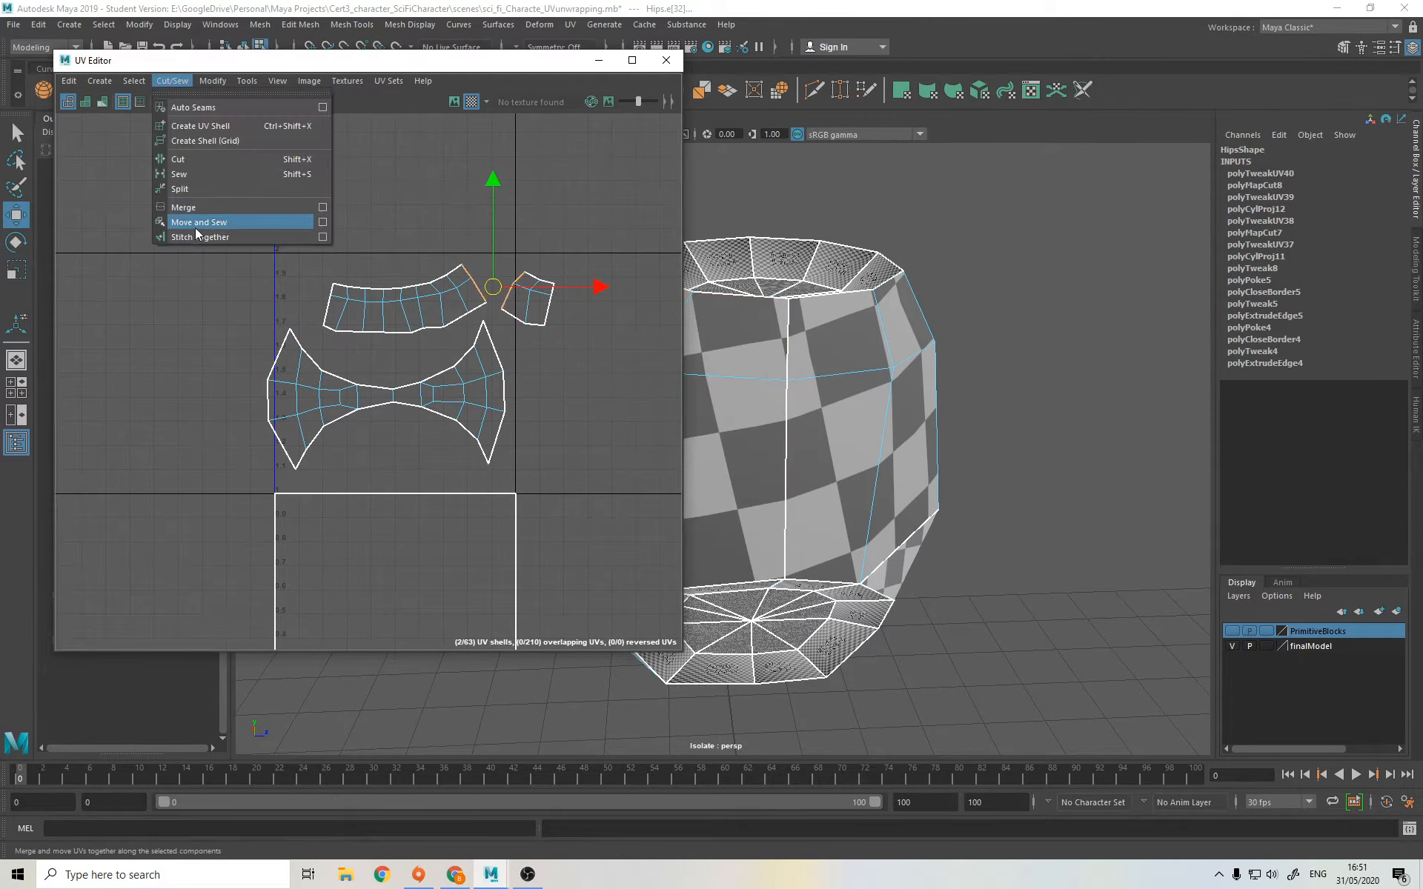
pyautogui.click(194, 222)
# Step: Unfold the joined upper hip shell, rotate it level and place it above the lower hip shell
pyautogui.moveTo(425, 280); pyautogui.dragTo(438, 308, button='right')
pyautogui.click(438, 308)
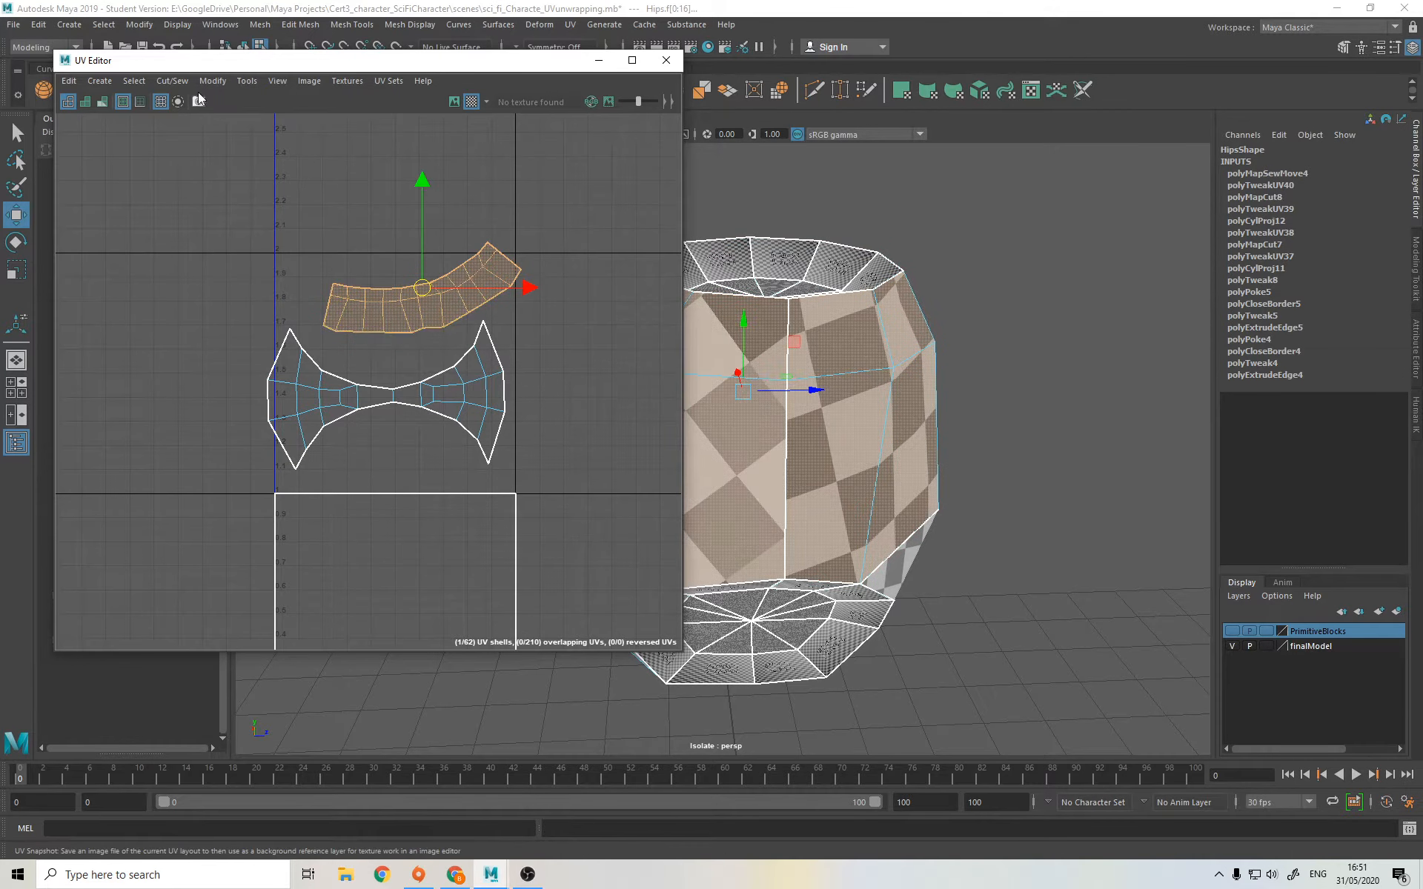
pyautogui.click(213, 80)
pyautogui.click(234, 545)
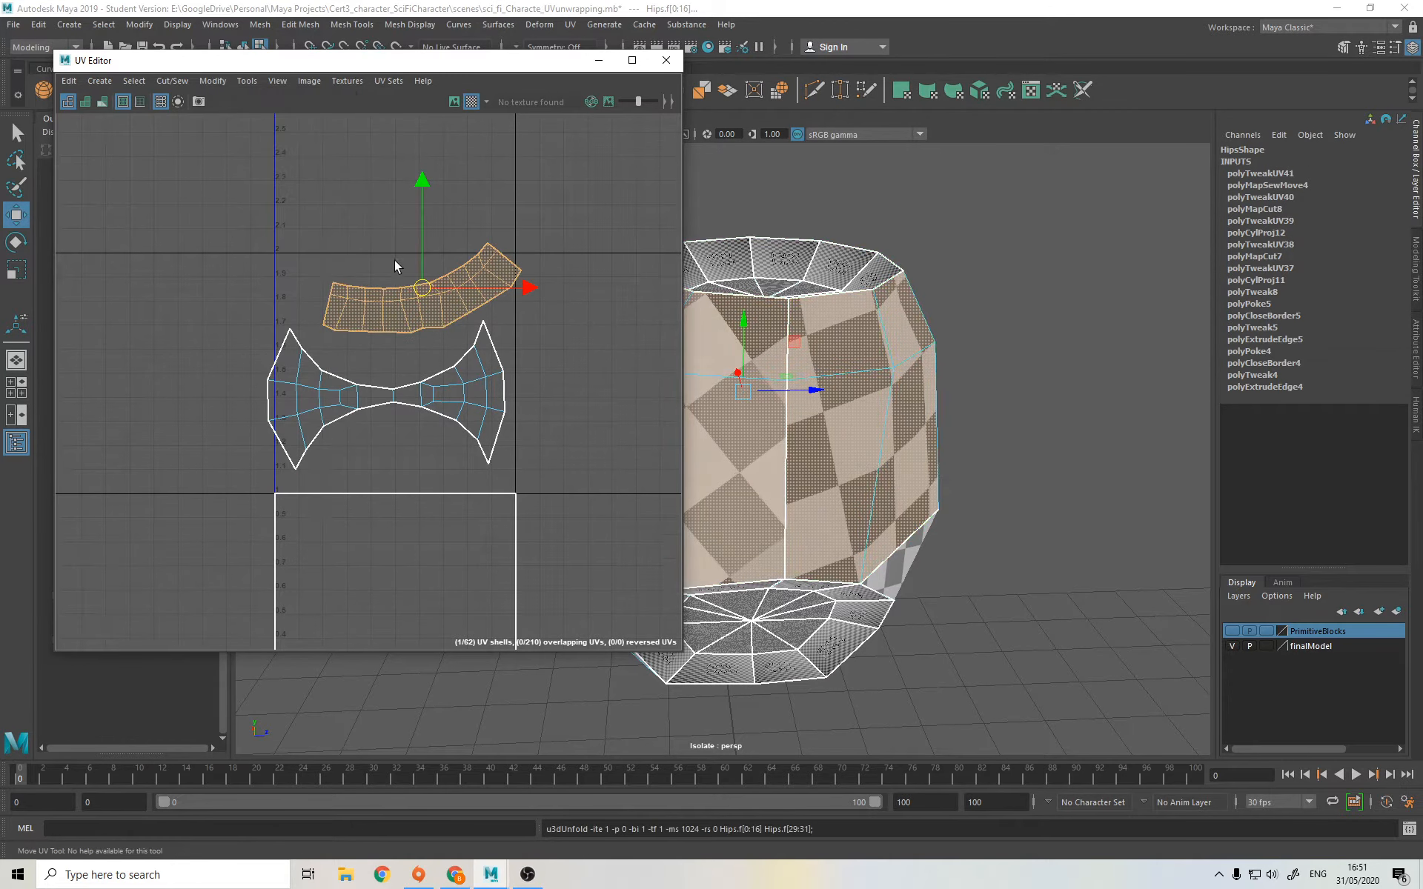
pyautogui.press('e')
pyautogui.moveTo(457, 257); pyautogui.dragTo(496, 246)
pyautogui.press('w')
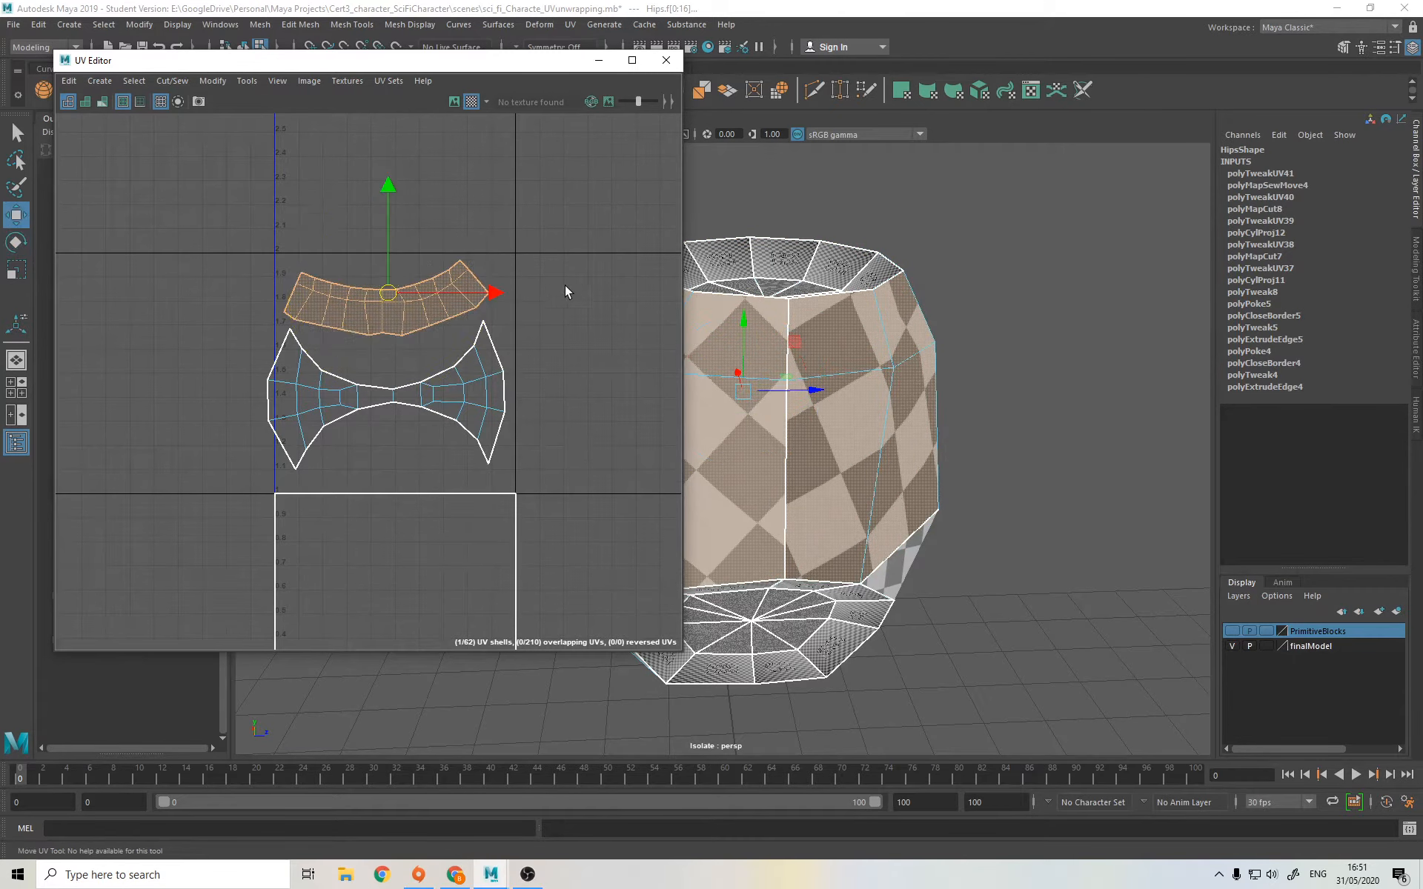
# Step: Examine the checker pattern on the upper hip band from several sides
pyautogui.keyDown('alt'); pyautogui.moveTo(789, 498); pyautogui.dragTo(930, 474); pyautogui.keyUp('alt')
pyautogui.keyDown('alt'); pyautogui.moveTo(1004, 448); pyautogui.dragTo(708, 444); pyautogui.keyUp('alt')
pyautogui.keyDown('alt'); pyautogui.moveTo(707, 441); pyautogui.dragTo(1066, 470, button='middle'); pyautogui.keyUp('alt')
pyautogui.keyDown('alt'); pyautogui.moveTo(1065, 469); pyautogui.dragTo(981, 478); pyautogui.keyUp('alt')
pyautogui.scroll(-3, 964, 476)
pyautogui.keyDown('alt'); pyautogui.moveTo(890, 495); pyautogui.dragTo(955, 495, button='middle'); pyautogui.keyUp('alt')
pyautogui.keyDown('alt'); pyautogui.moveTo(799, 515); pyautogui.dragTo(930, 578); pyautogui.keyUp('alt')
# Step: Select the ring of inner rim faces around the top opening of the hips
pyautogui.press('q')
pyautogui.scroll(4, 914, 444)
pyautogui.keyDown('alt'); pyautogui.moveTo(911, 423); pyautogui.dragTo(815, 456, button='middle'); pyautogui.keyUp('alt')
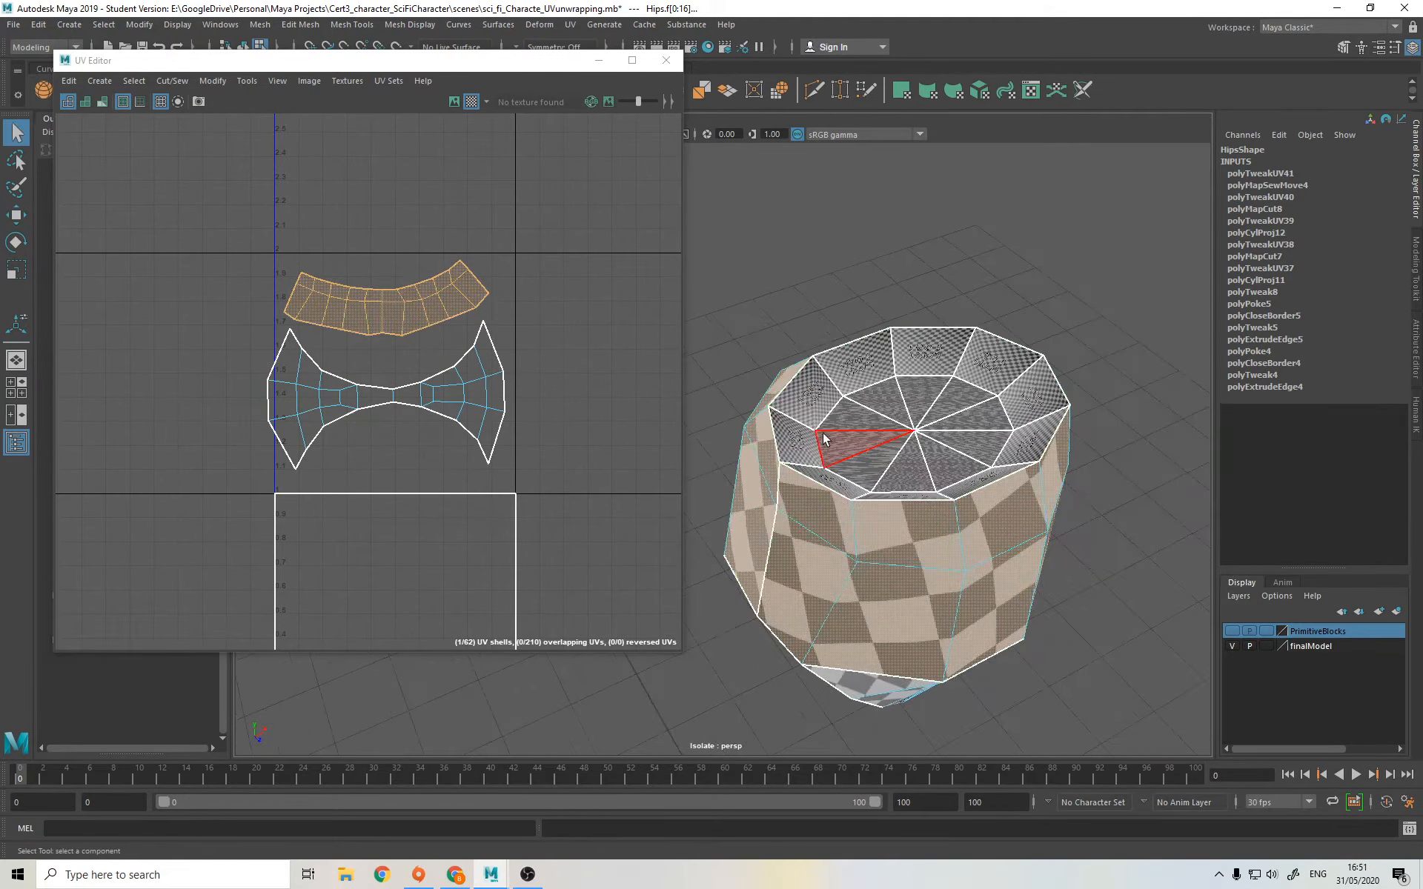
pyautogui.click(812, 395)
pyautogui.keyDown('shift'); pyautogui.click(868, 369); pyautogui.keyUp('shift')
pyautogui.keyDown('shift'); pyautogui.click(924, 355); pyautogui.keyUp('shift')
pyautogui.keyDown('shift'); pyautogui.click(985, 365); pyautogui.keyUp('shift')
pyautogui.keyDown('shift'); pyautogui.click(1020, 395); pyautogui.keyUp('shift')
pyautogui.keyDown('shift'); pyautogui.click(1022, 442); pyautogui.keyUp('shift')
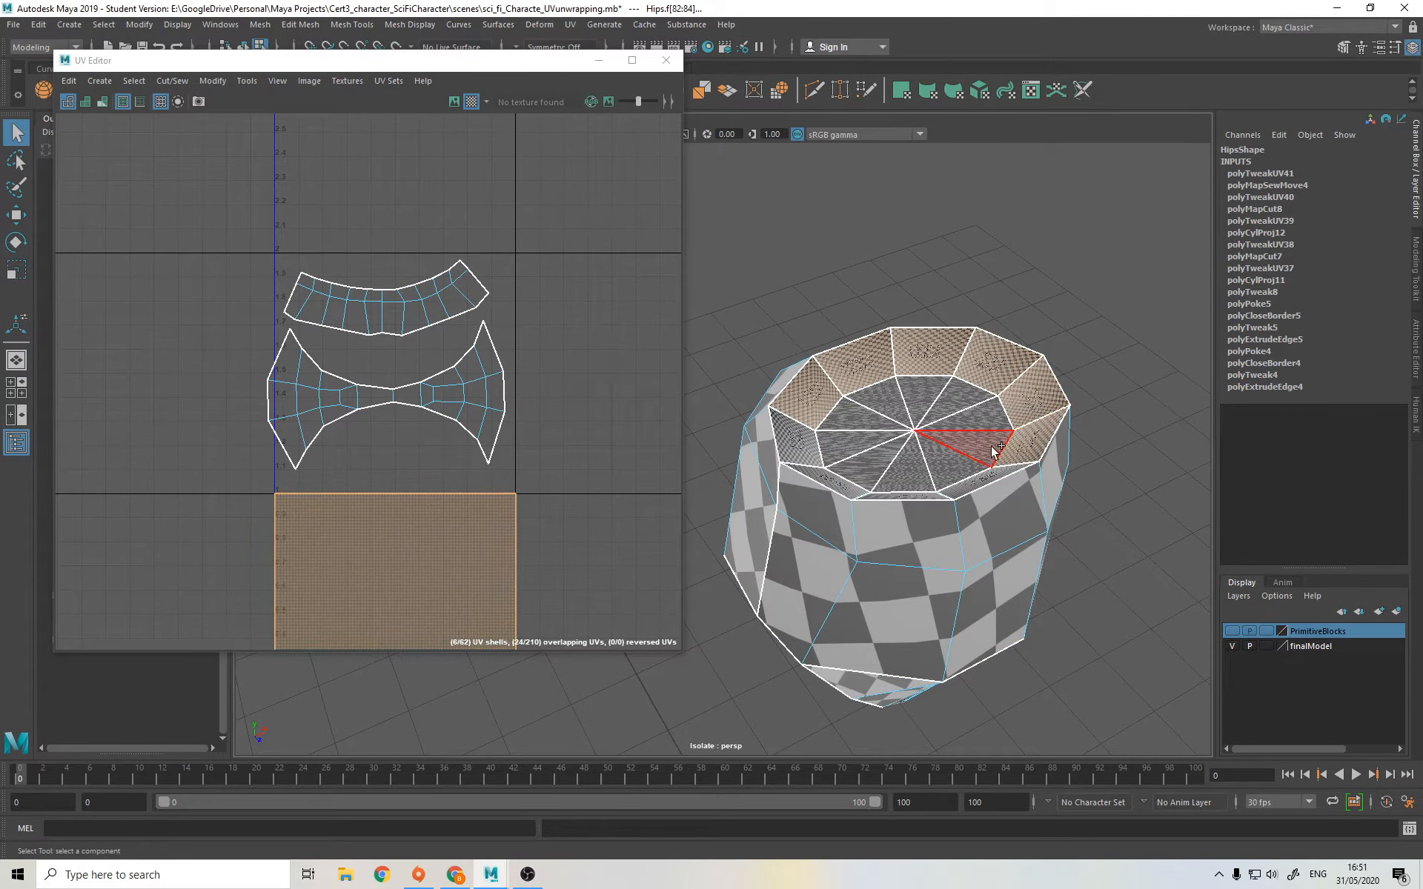
pyautogui.keyDown('shift'); pyautogui.click(967, 480); pyautogui.keyUp('shift')
pyautogui.keyDown('shift'); pyautogui.click(892, 496); pyautogui.keyUp('shift')
pyautogui.keyDown('shift'); pyautogui.click(821, 488); pyautogui.keyUp('shift')
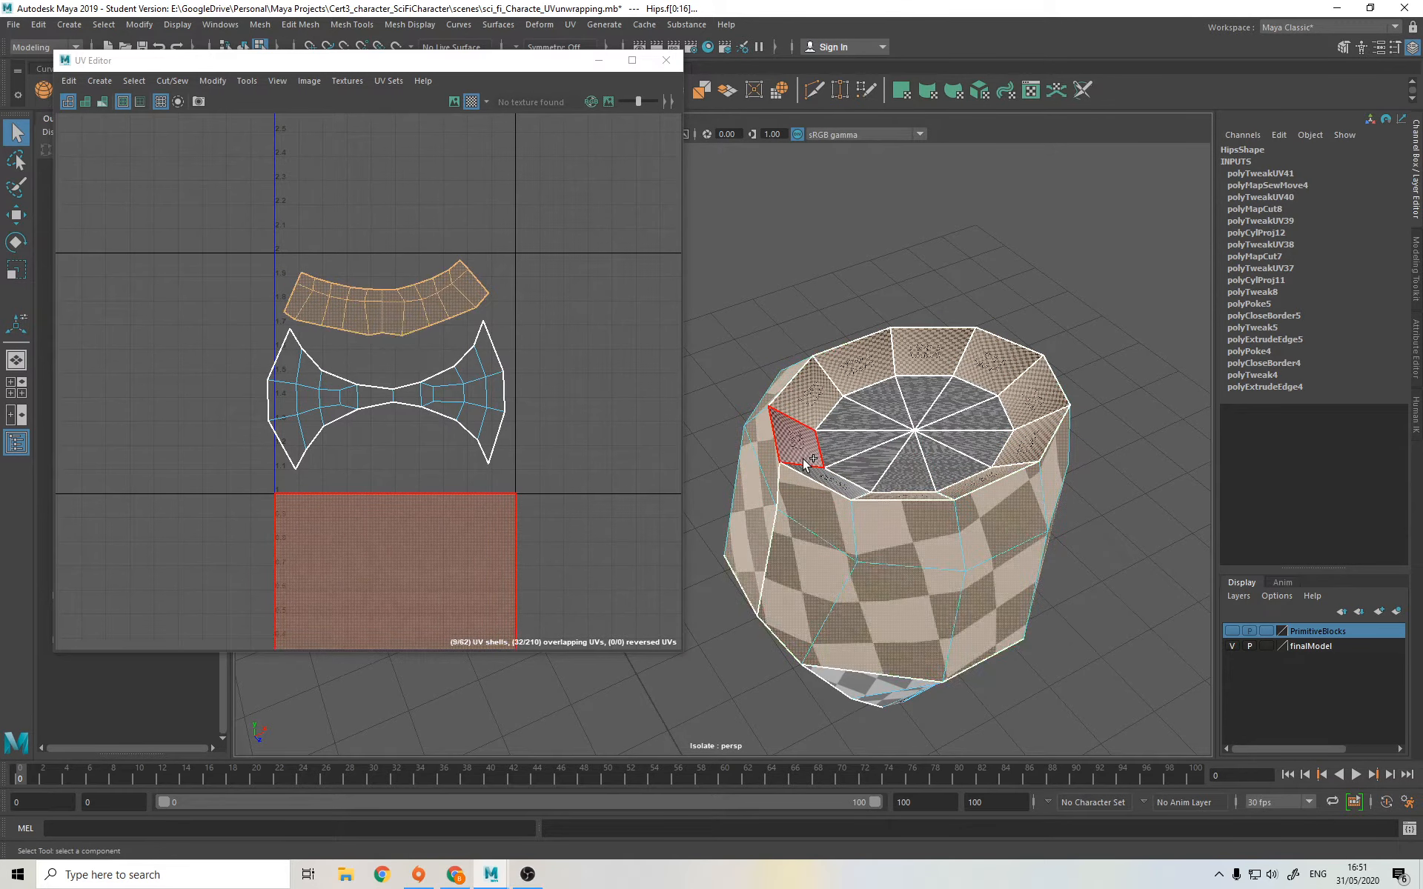
pyautogui.keyDown('shift'); pyautogui.click(803, 458); pyautogui.keyUp('shift')
pyautogui.keyDown('ctrl'); pyautogui.click(788, 501); pyautogui.keyUp('ctrl')
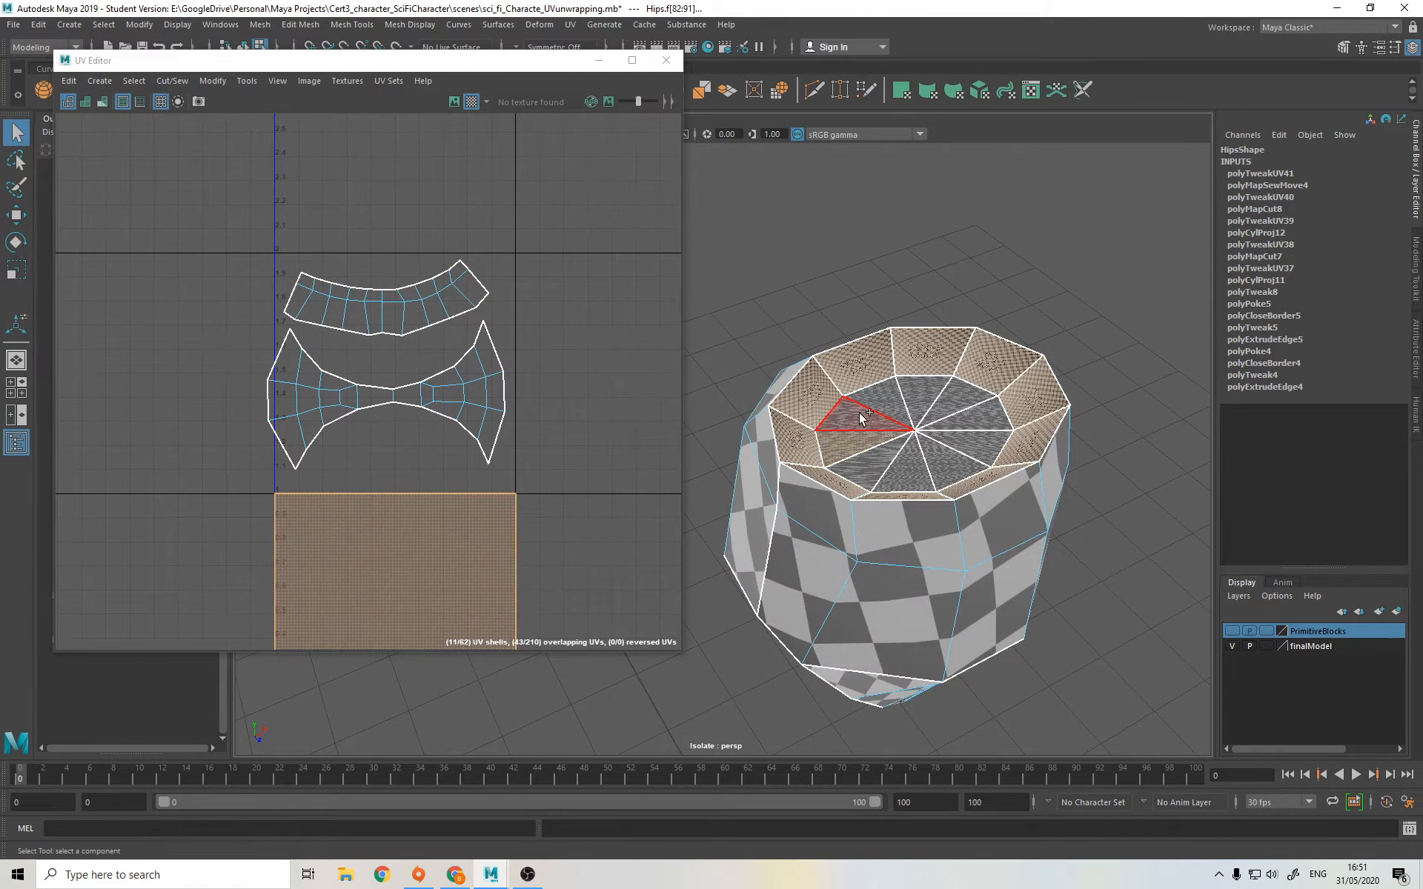
# Step: Add the triangular centre faces of the top cap to the selection and apply a planar UV projection
pyautogui.click(947, 406)
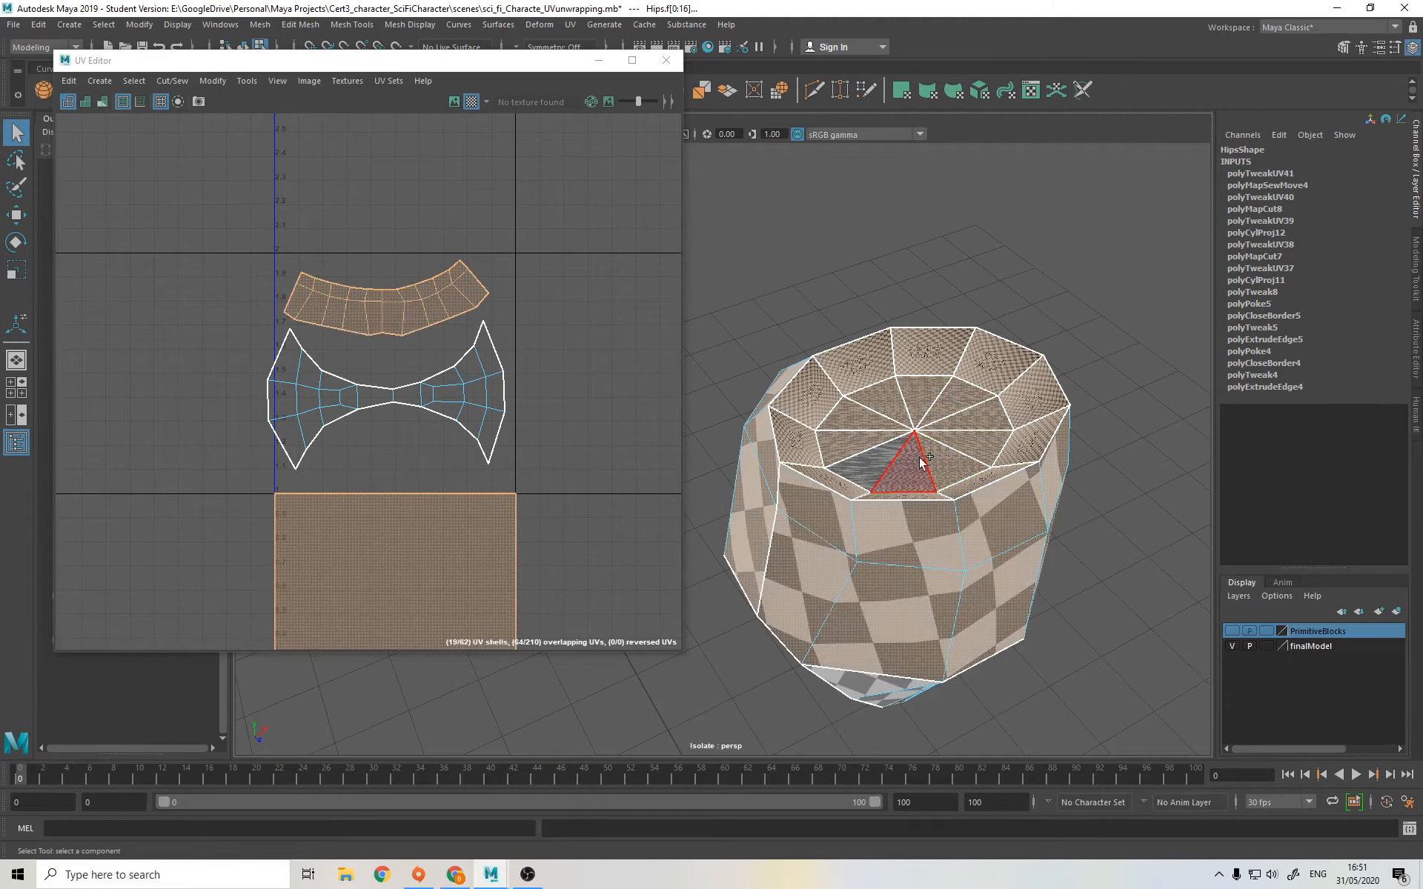
pyautogui.hotkey('ctrl', 'z')
pyautogui.keyDown('shift'); pyautogui.click(965, 424); pyautogui.keyUp('shift')
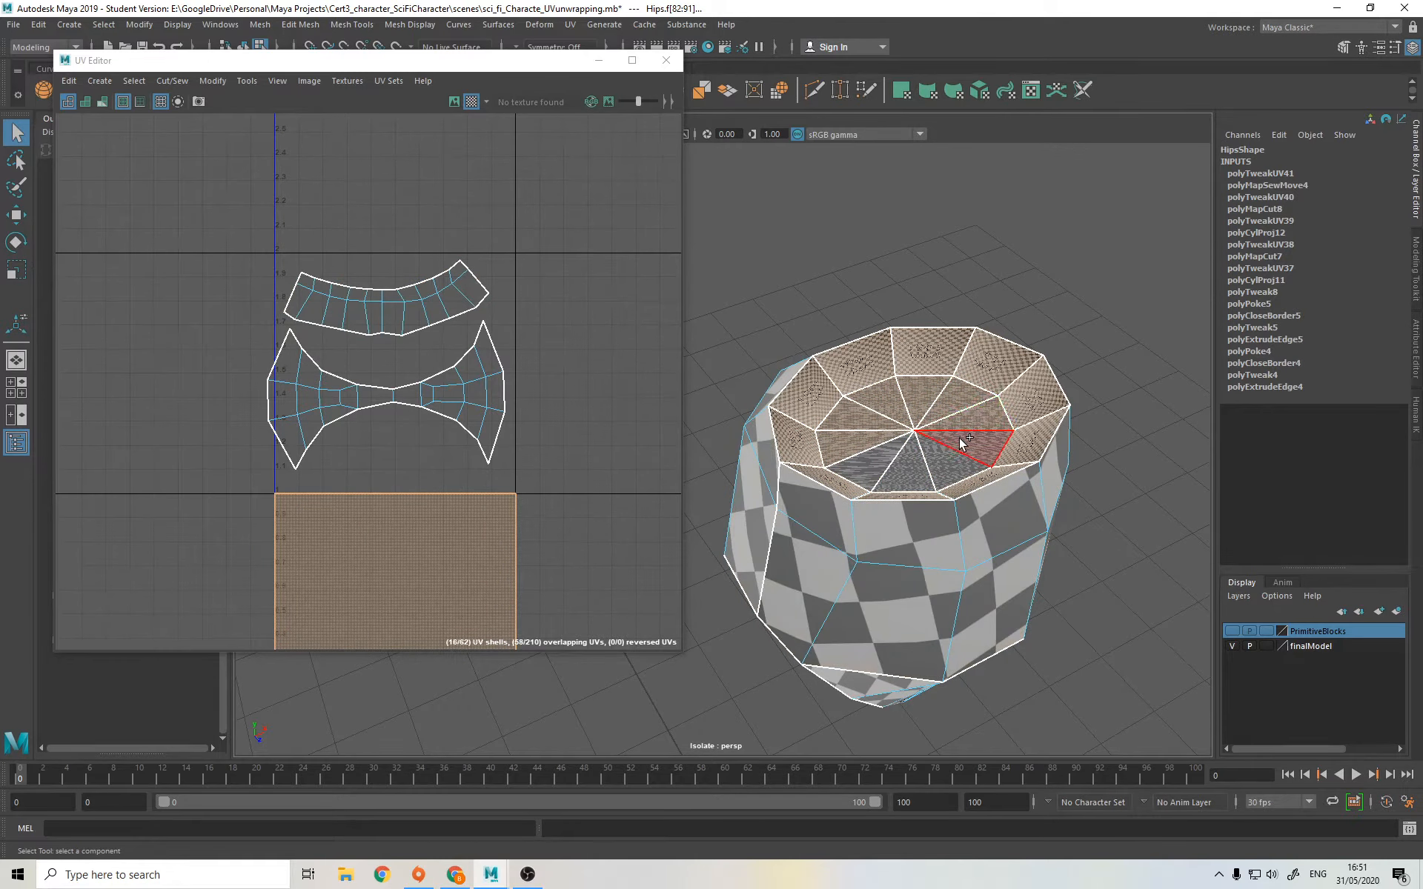
pyautogui.keyDown('shift'); pyautogui.click(880, 467); pyautogui.keyUp('shift')
pyautogui.keyDown('alt'); pyautogui.moveTo(968, 511); pyautogui.dragTo(800, 438); pyautogui.keyUp('alt')
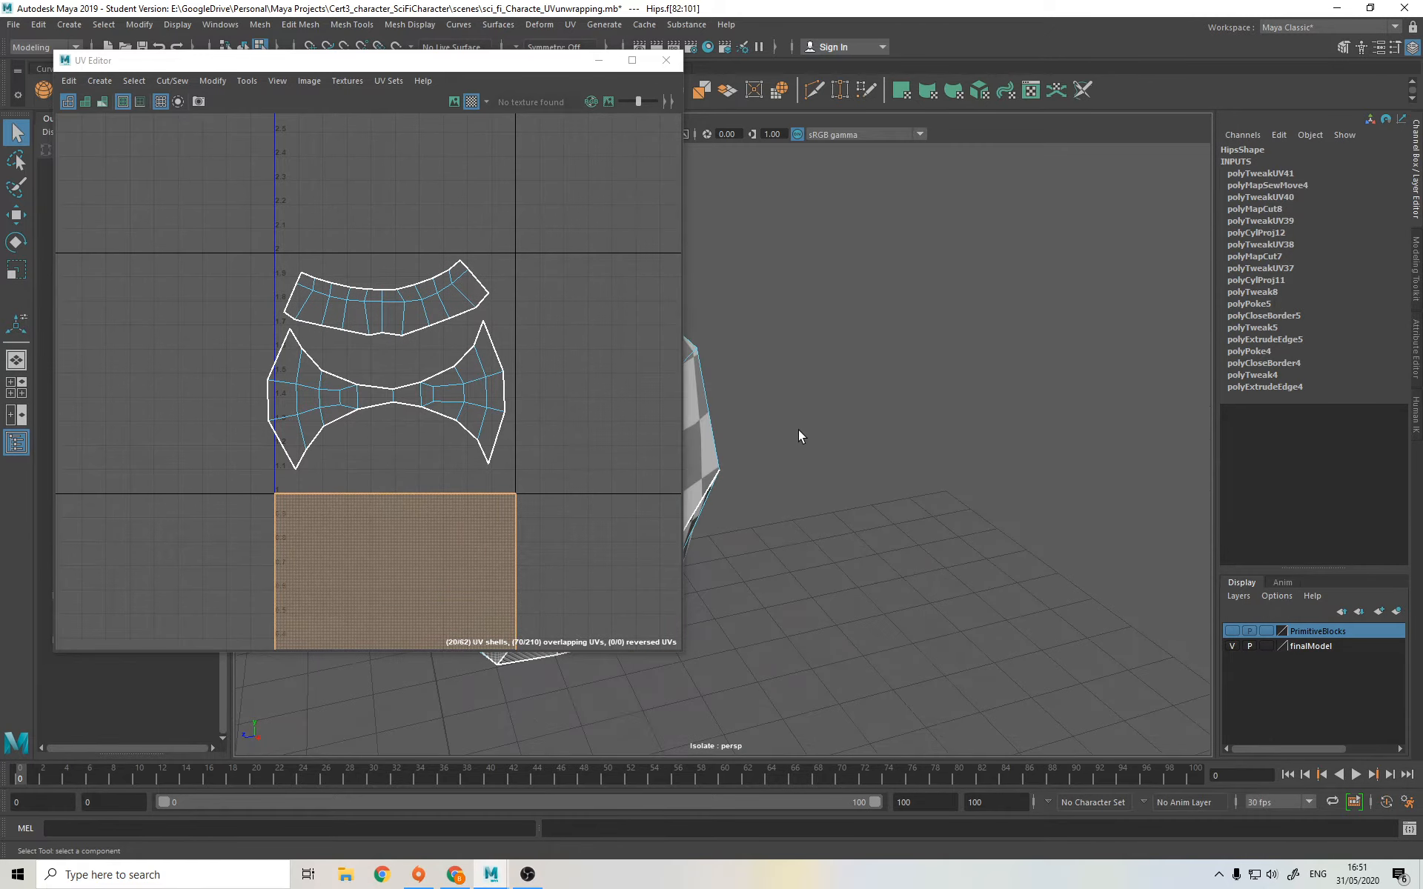
pyautogui.press('f')
pyautogui.keyDown('alt'); pyautogui.moveTo(889, 434); pyautogui.dragTo(1129, 415, button='middle'); pyautogui.keyUp('alt')
pyautogui.keyDown('alt'); pyautogui.moveTo(1127, 413); pyautogui.dragTo(979, 413, button='right'); pyautogui.keyUp('alt')
pyautogui.keyDown('alt'); pyautogui.moveTo(978, 413); pyautogui.dragTo(660, 254); pyautogui.keyUp('alt')
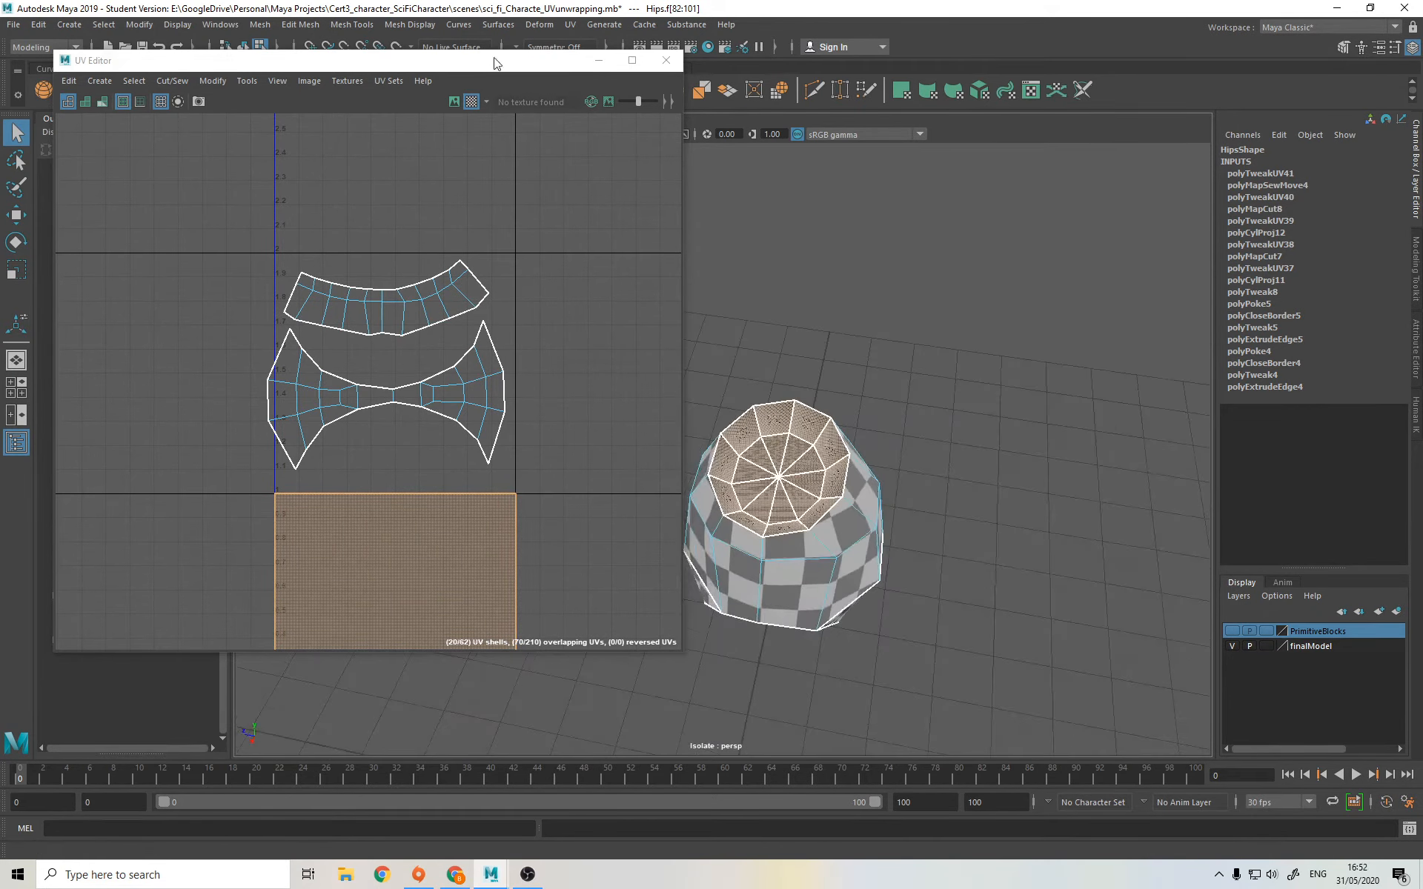
pyautogui.click(632, 60)
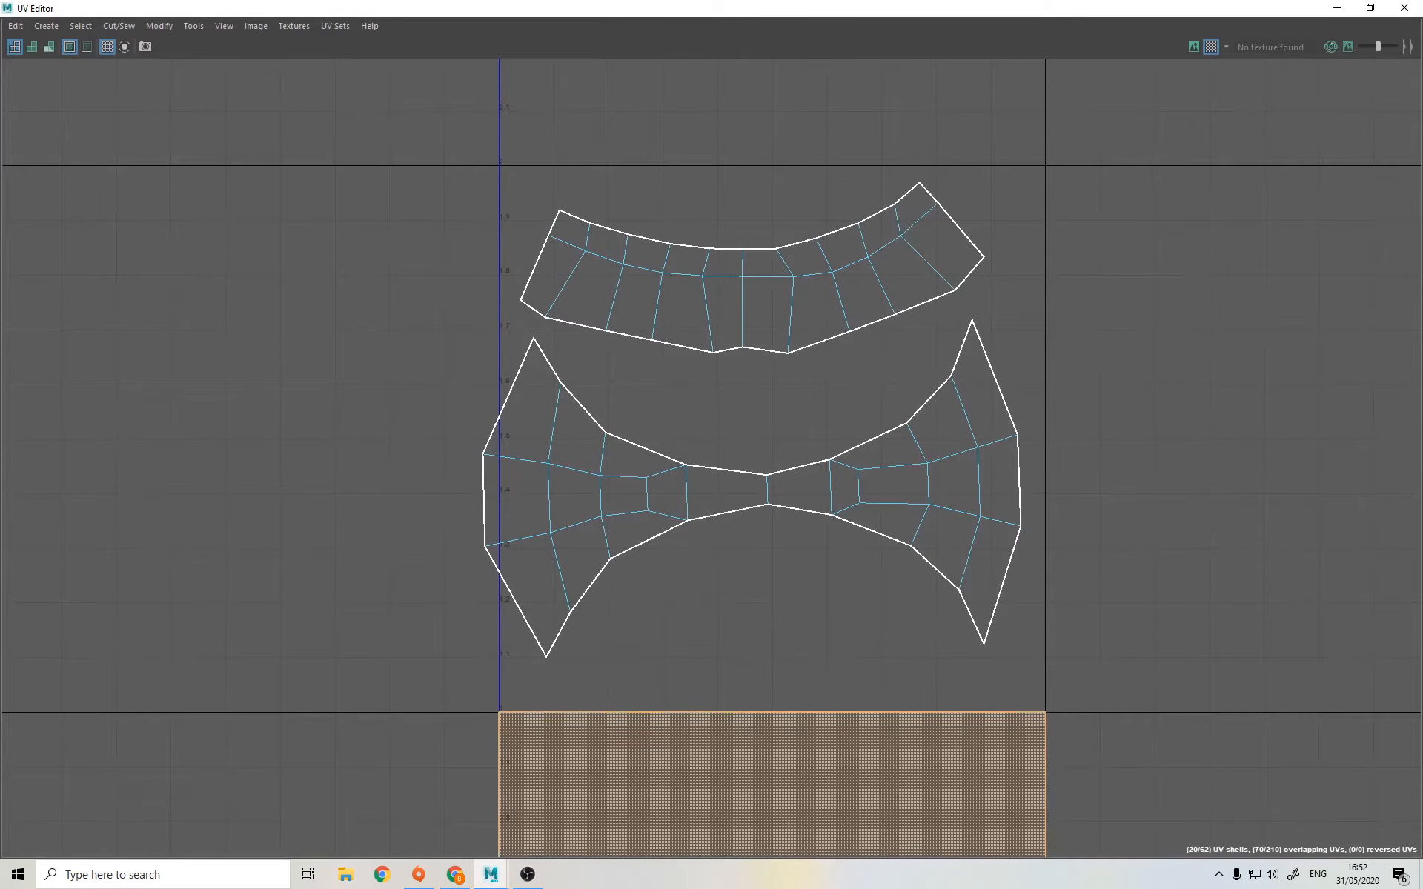
pyautogui.click(1406, 9)
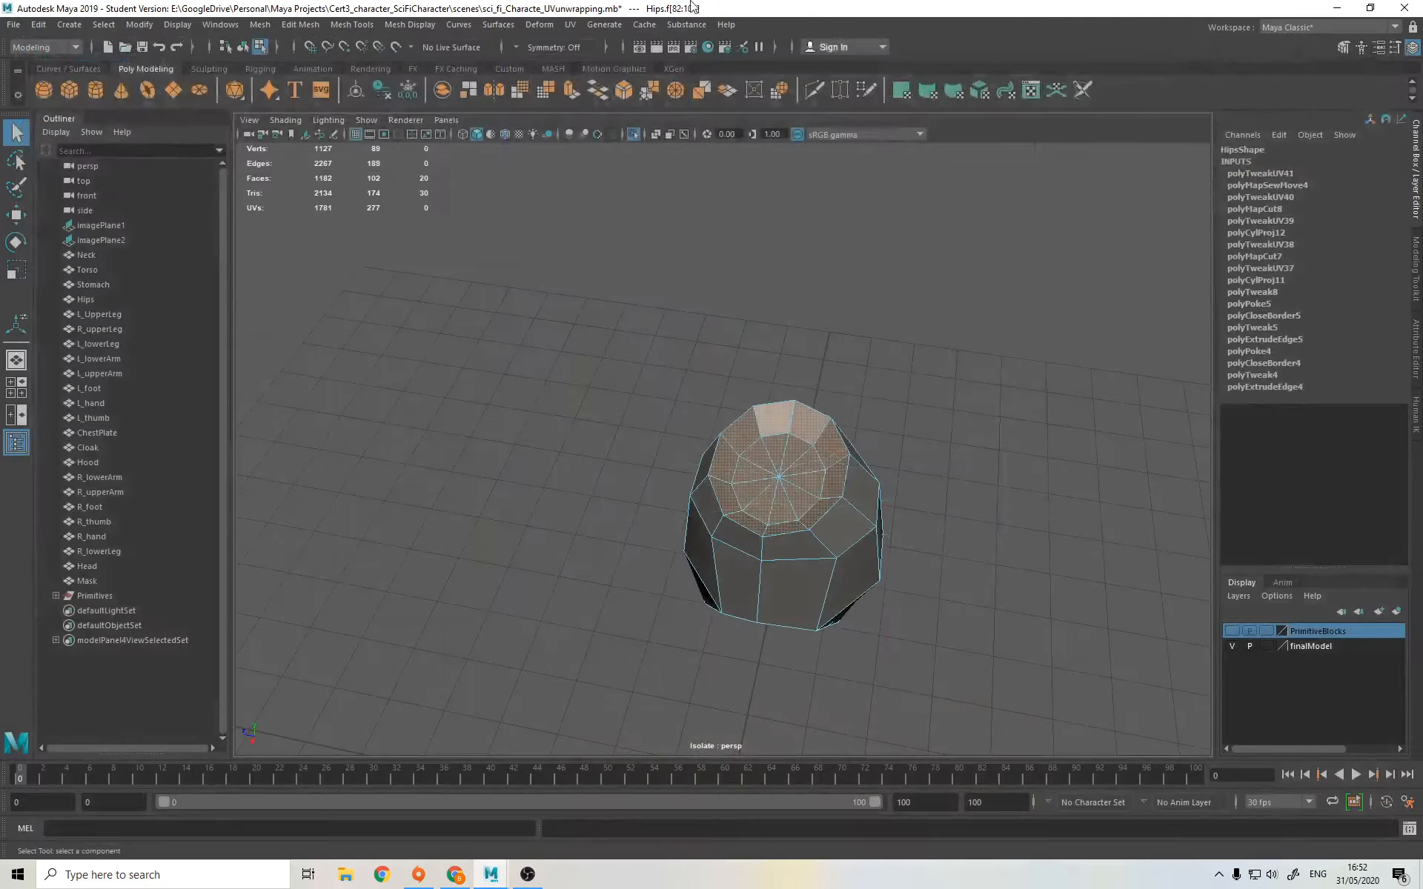
pyautogui.click(571, 25)
pyautogui.click(639, 209)
# Step: Select the rim and centre faces of one leg opening and apply a planar UV projection
pyautogui.keyDown('alt'); pyautogui.moveTo(689, 504); pyautogui.dragTo(711, 311); pyautogui.keyUp('alt')
pyautogui.click(777, 499)
pyautogui.keyDown('shift'); pyautogui.doubleClick(819, 496); pyautogui.keyUp('shift')
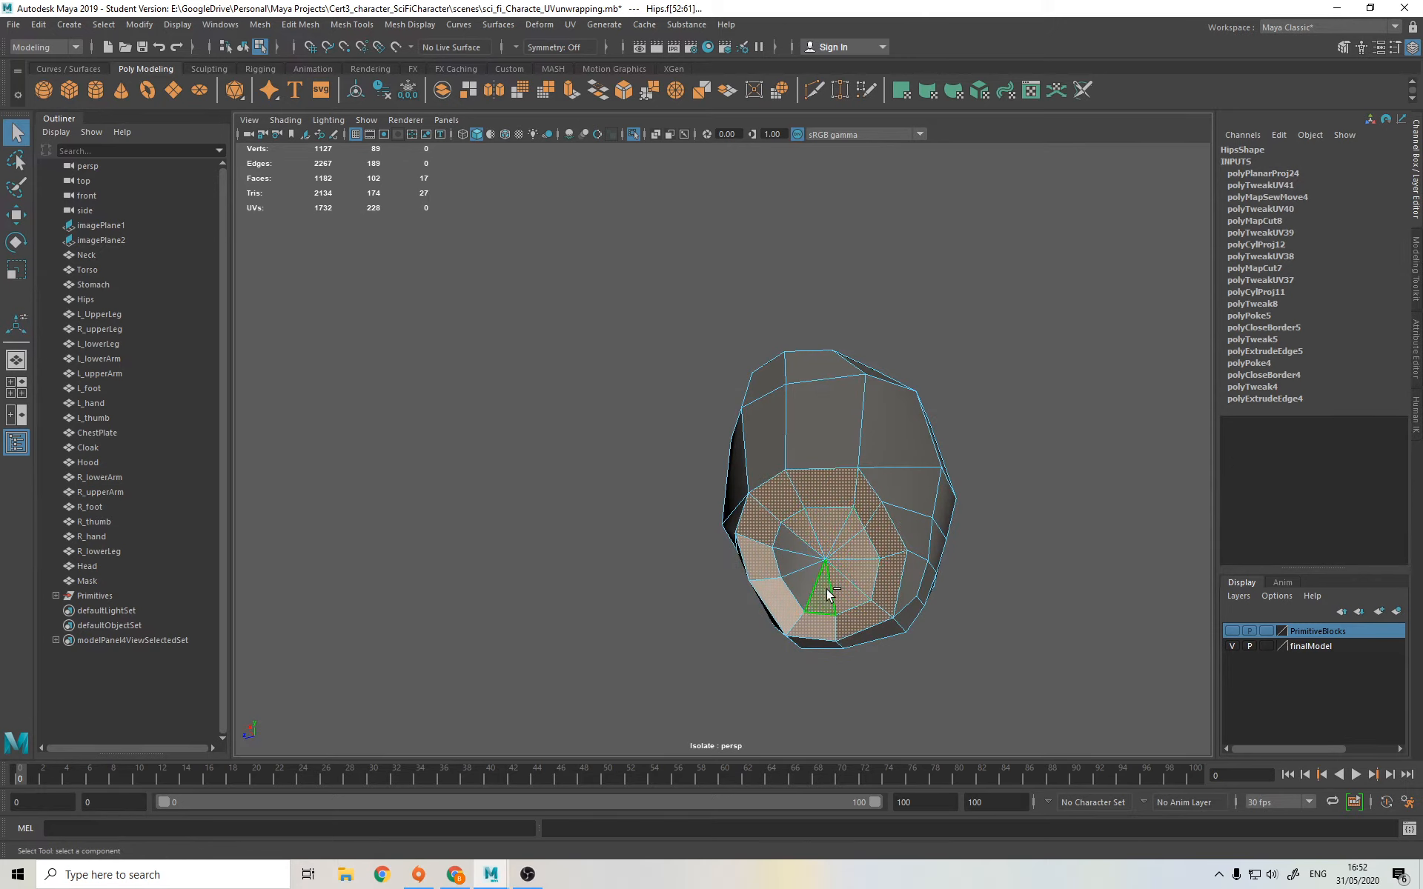
pyautogui.keyDown('alt'); pyautogui.moveTo(718, 505); pyautogui.dragTo(656, 411); pyautogui.keyUp('alt')
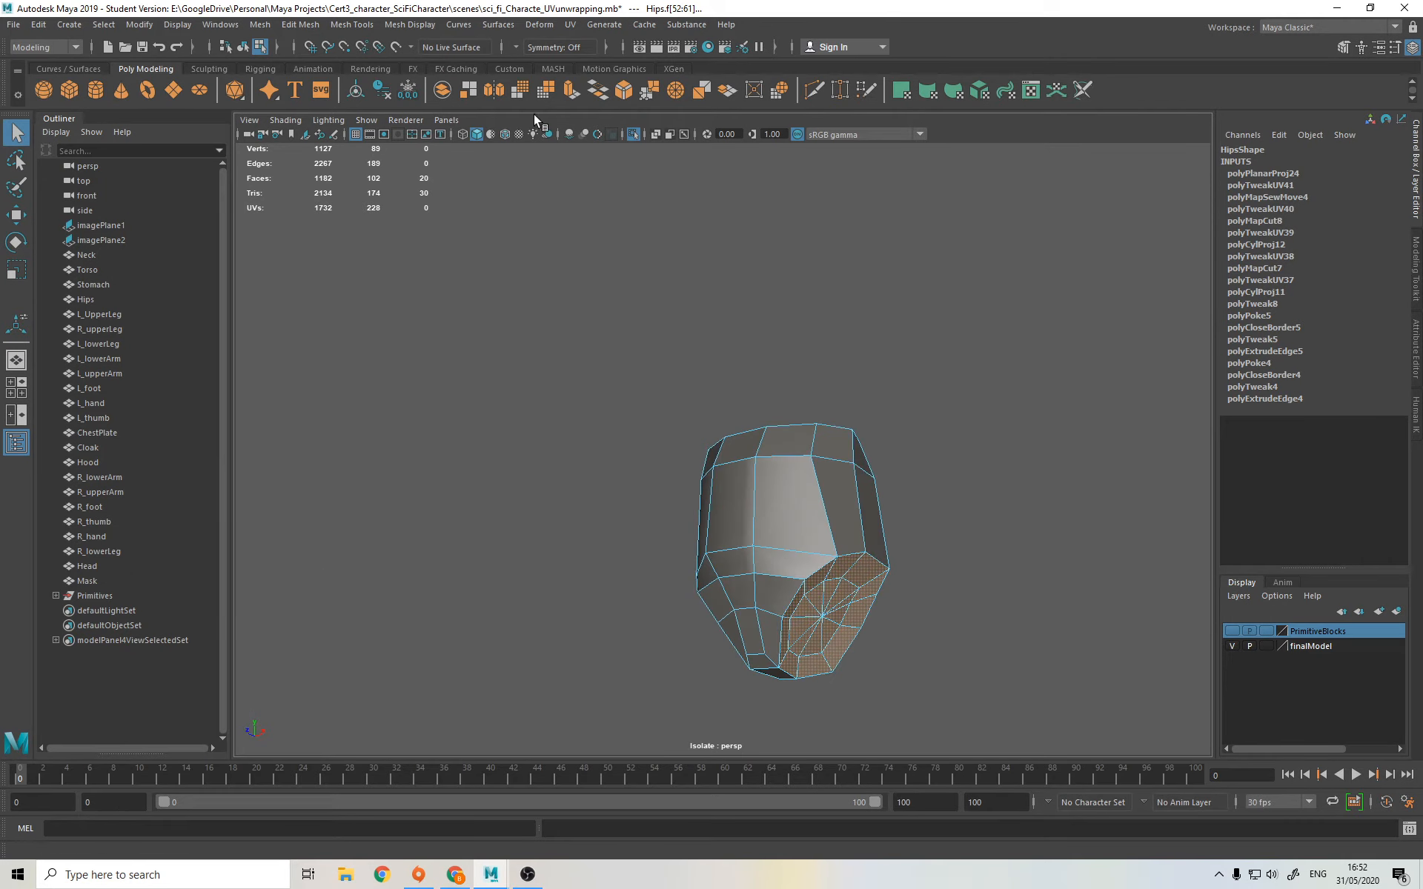
pyautogui.click(571, 30)
pyautogui.click(625, 201)
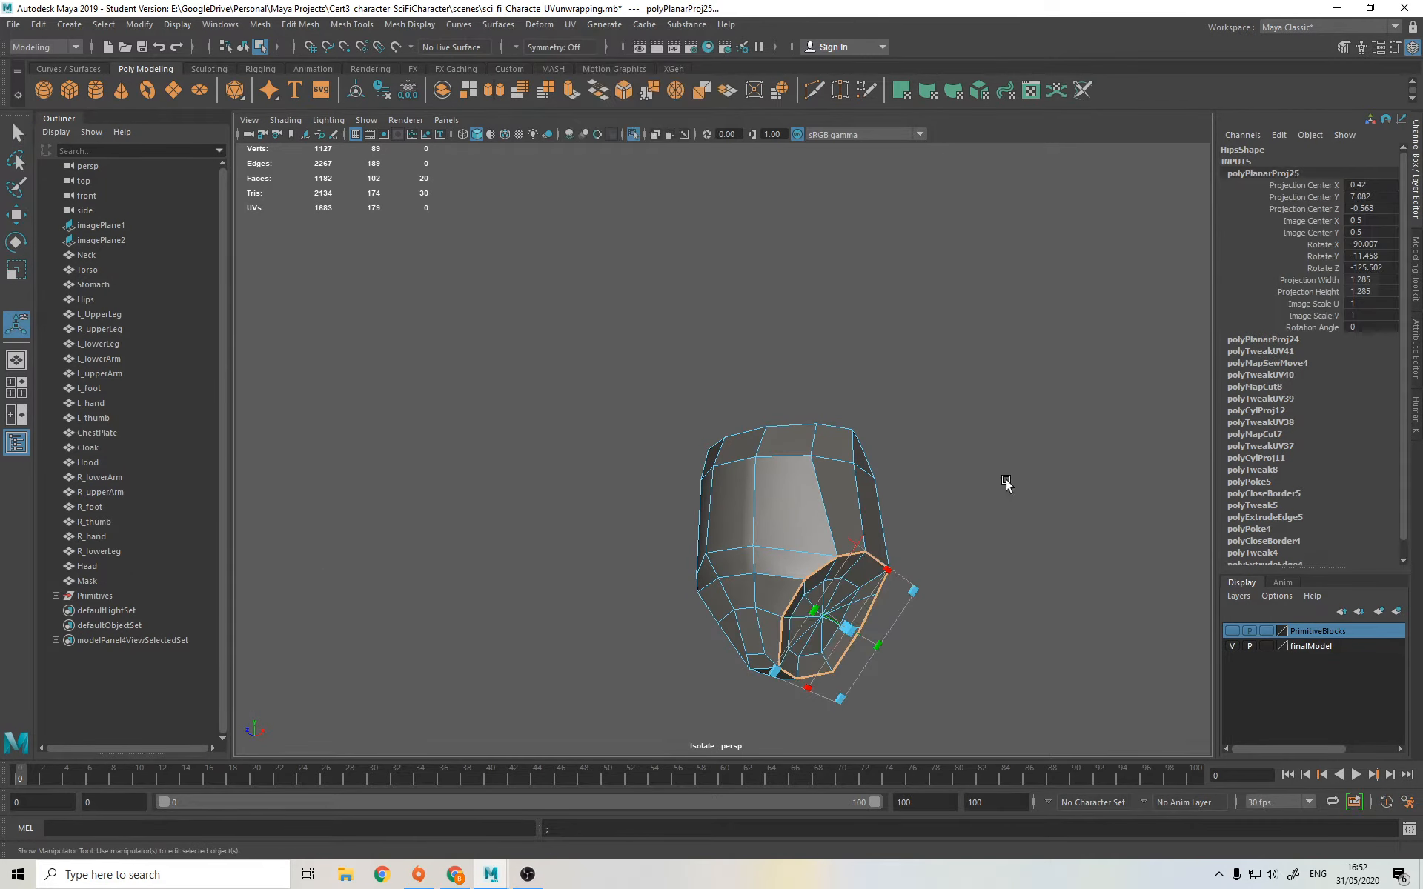
# Step: Select the rim and centre faces of the opposite leg opening and give them a planar UV projection
pyautogui.keyDown('alt'); pyautogui.moveTo(949, 593); pyautogui.dragTo(975, 603); pyautogui.keyUp('alt')
pyautogui.keyDown('alt'); pyautogui.moveTo(912, 536); pyautogui.dragTo(876, 534); pyautogui.keyUp('alt')
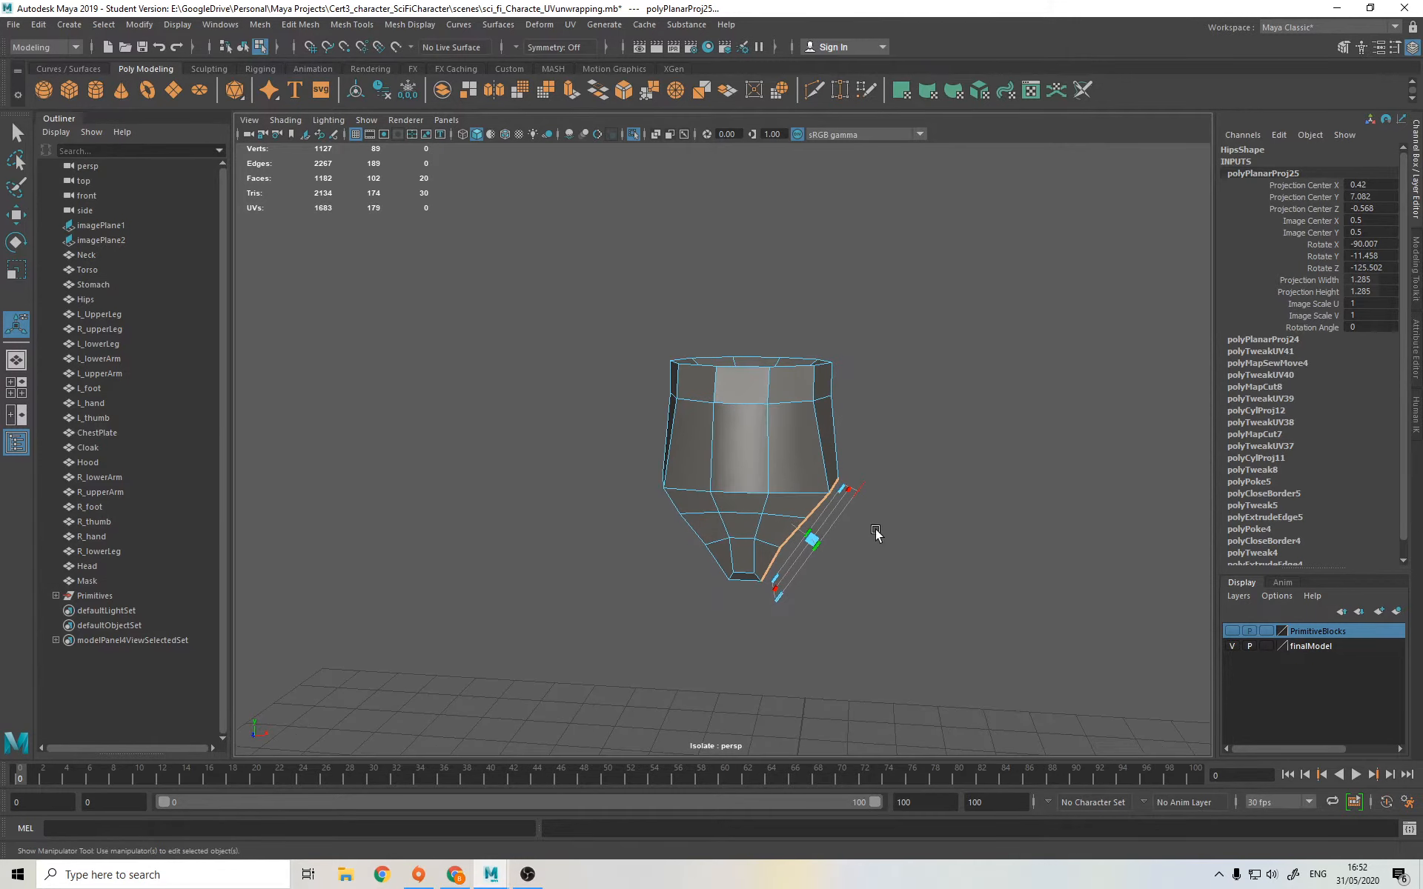
pyautogui.keyDown('alt'); pyautogui.moveTo(781, 557); pyautogui.dragTo(818, 547); pyautogui.keyUp('alt')
pyautogui.press('q')
pyautogui.click(715, 477)
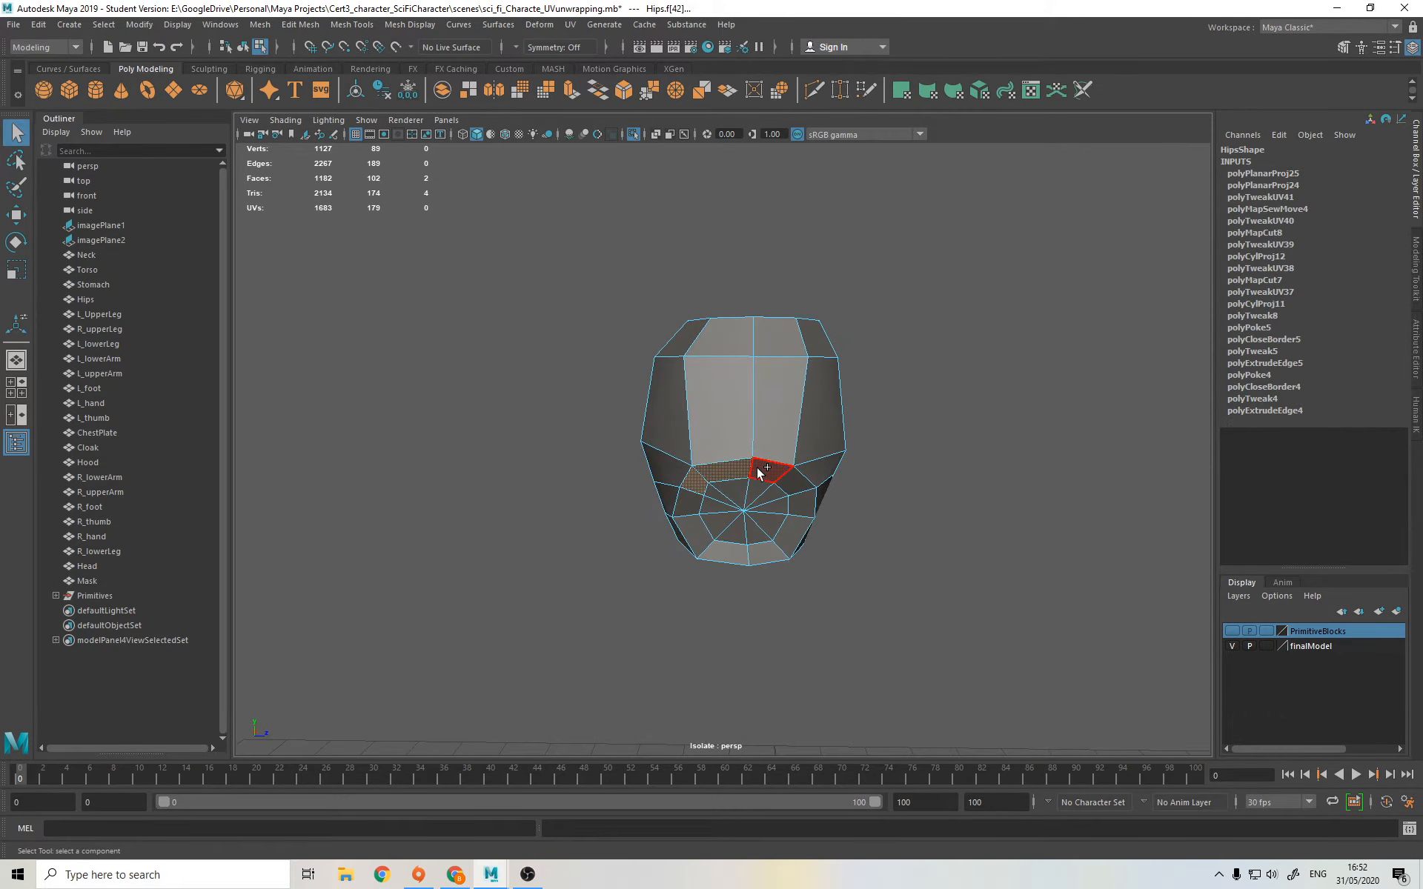
pyautogui.keyDown('shift'); pyautogui.doubleClick(788, 480); pyautogui.keyUp('shift')
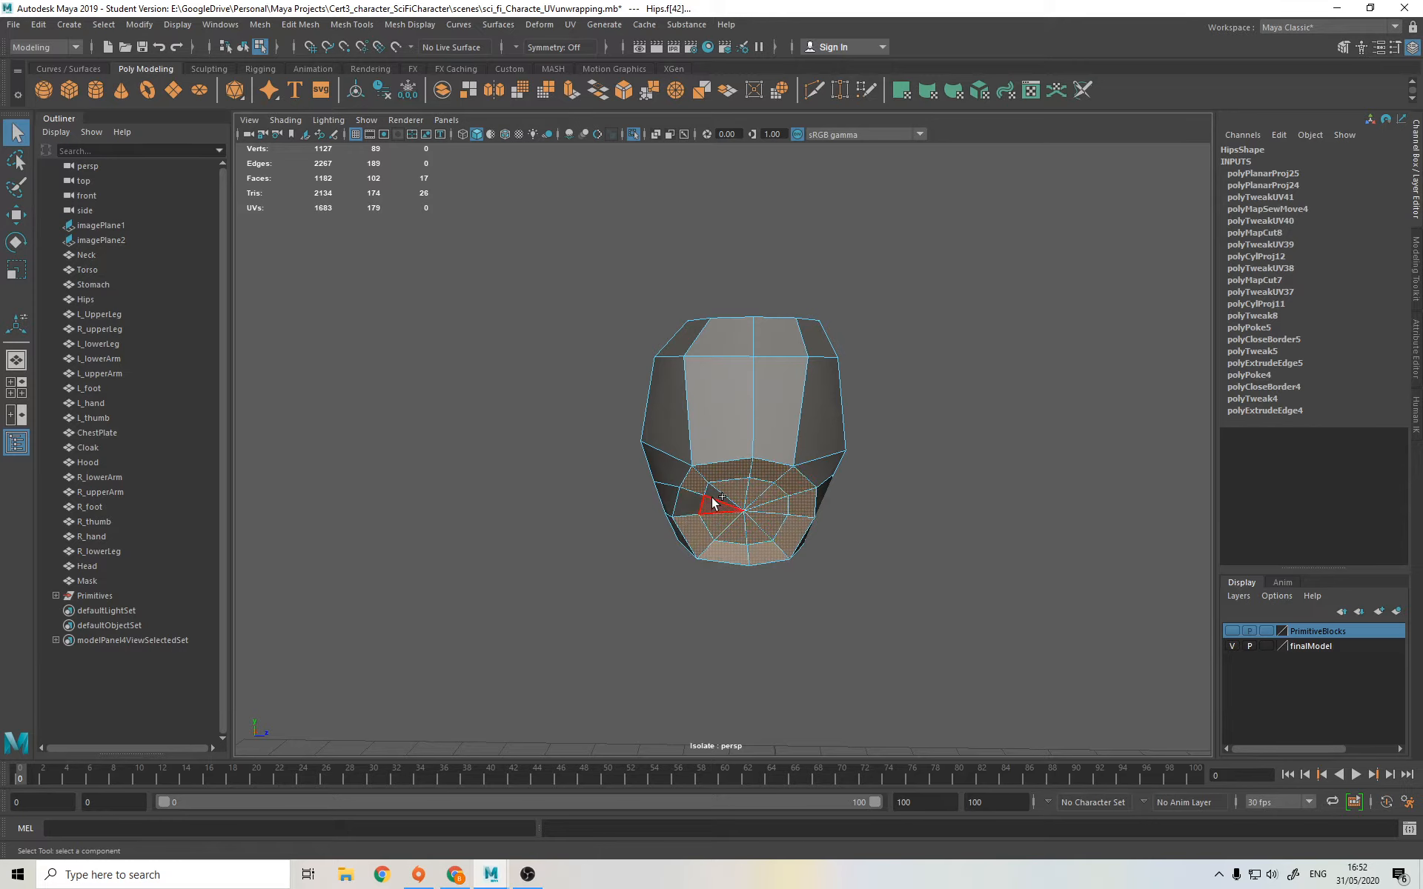
pyautogui.keyDown('alt'); pyautogui.moveTo(704, 547); pyautogui.dragTo(812, 493); pyautogui.keyUp('alt')
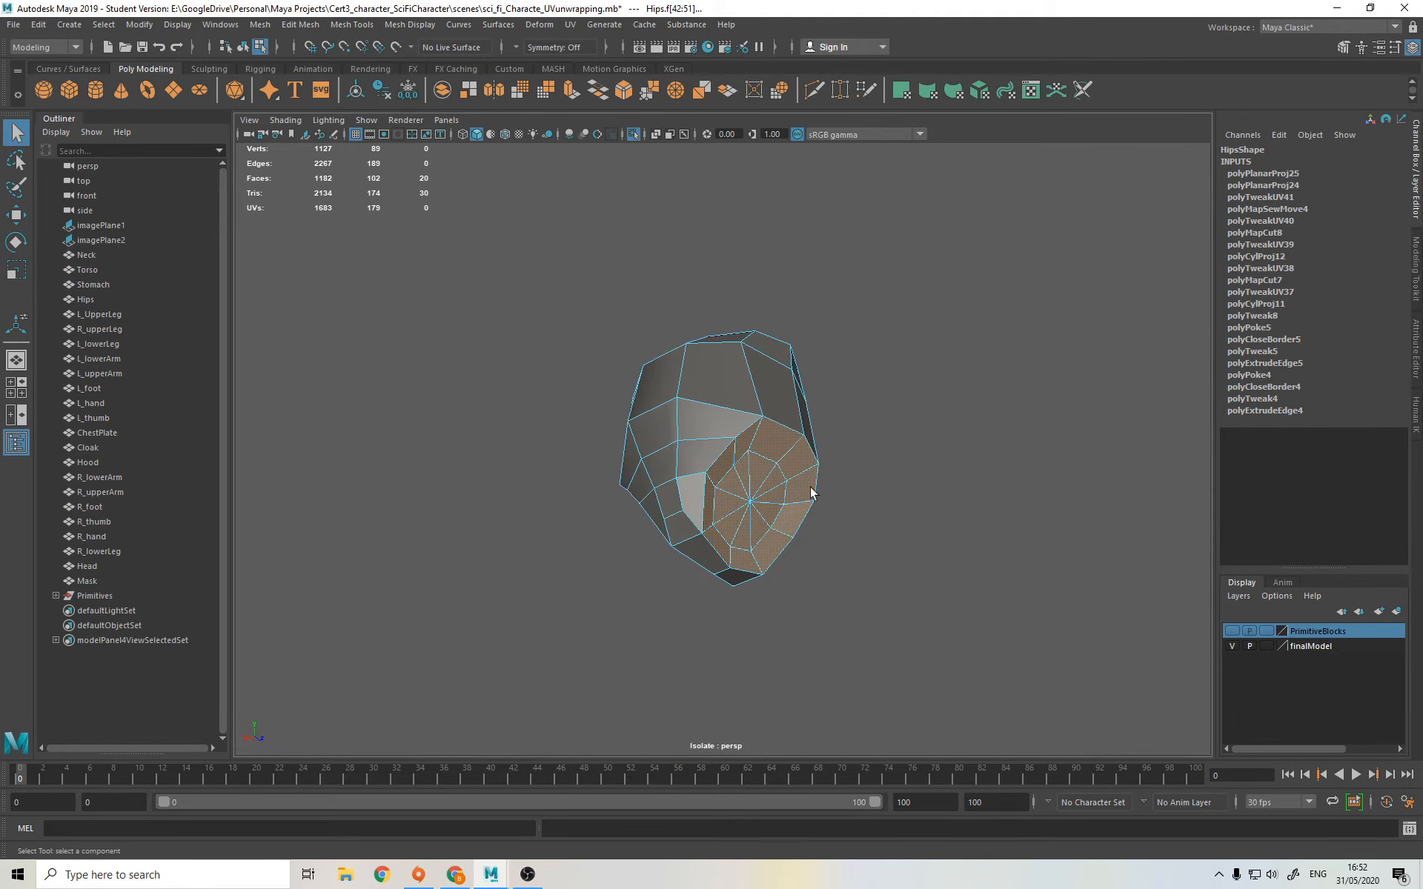
pyautogui.keyDown('alt'); pyautogui.moveTo(665, 365); pyautogui.dragTo(1026, 493); pyautogui.keyUp('alt')
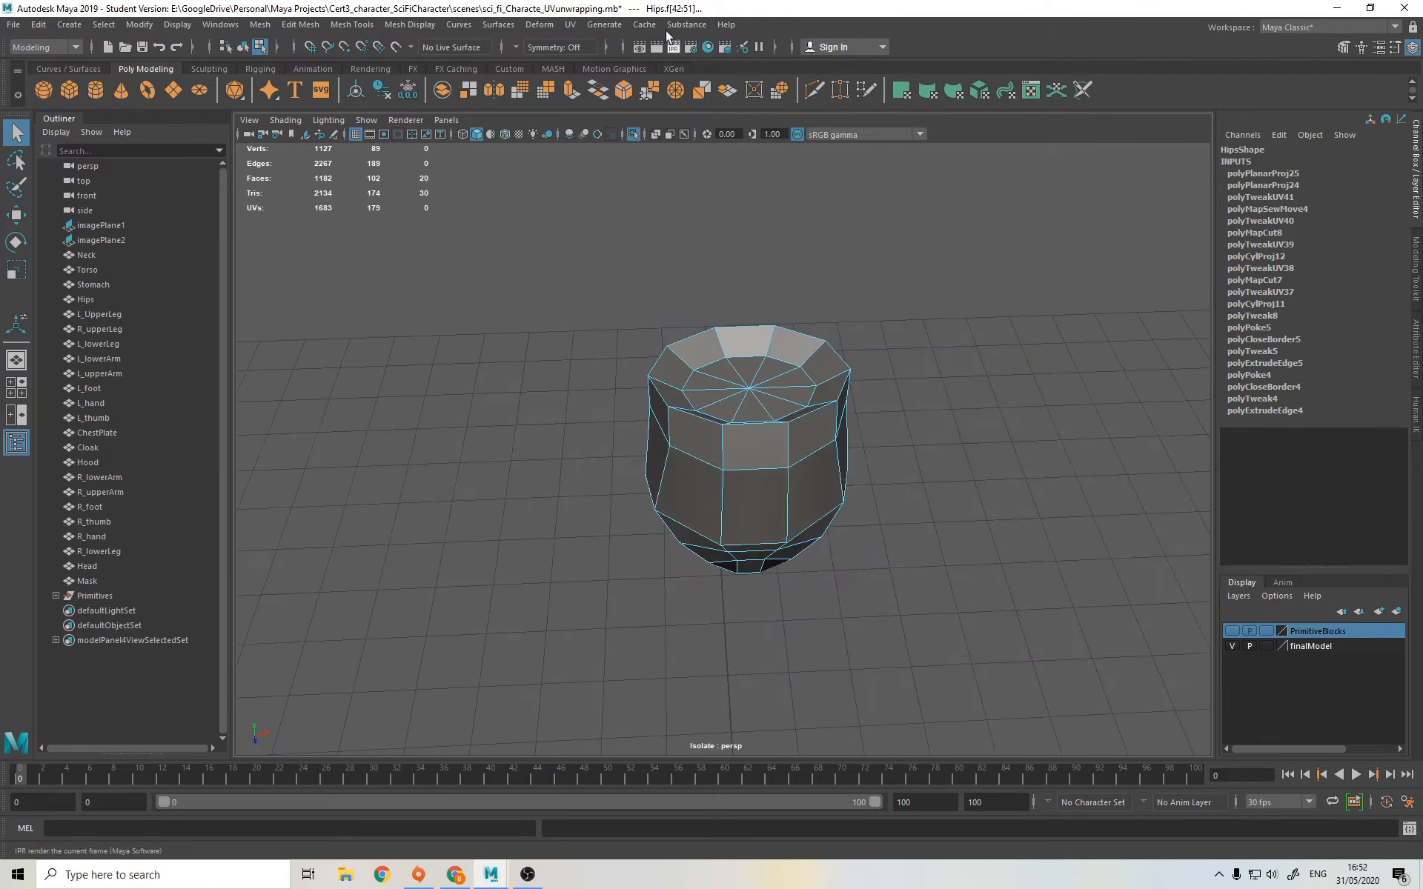
pyautogui.click(569, 24)
pyautogui.click(604, 200)
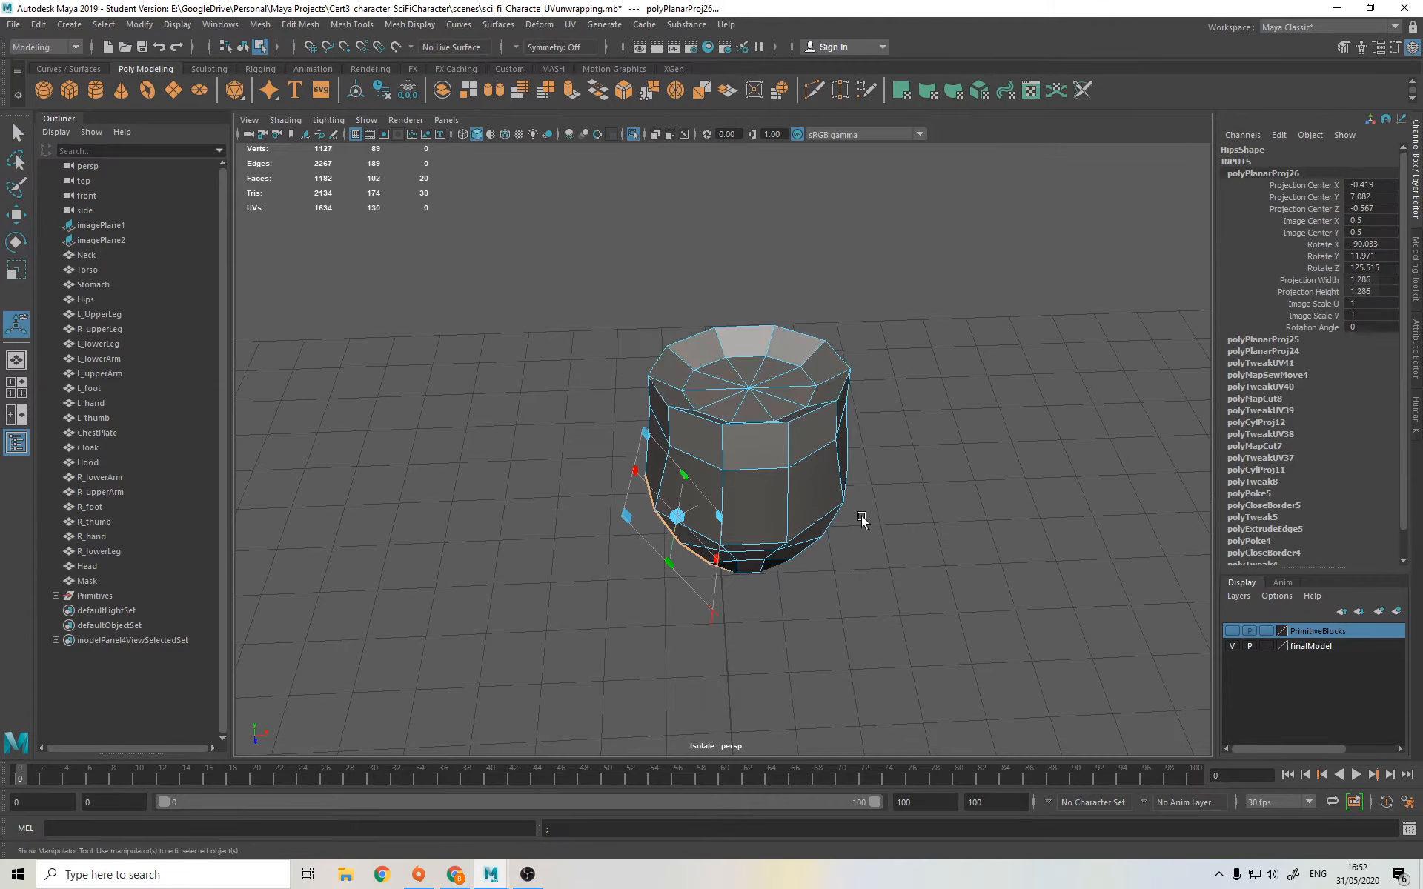
# Step: Return the hips mesh to object selection and open the UV Editor
pyautogui.scroll(-4, 772, 366)
pyautogui.keyDown('alt'); pyautogui.moveTo(778, 466); pyautogui.dragTo(576, 406); pyautogui.keyUp('alt')
pyautogui.press('w')
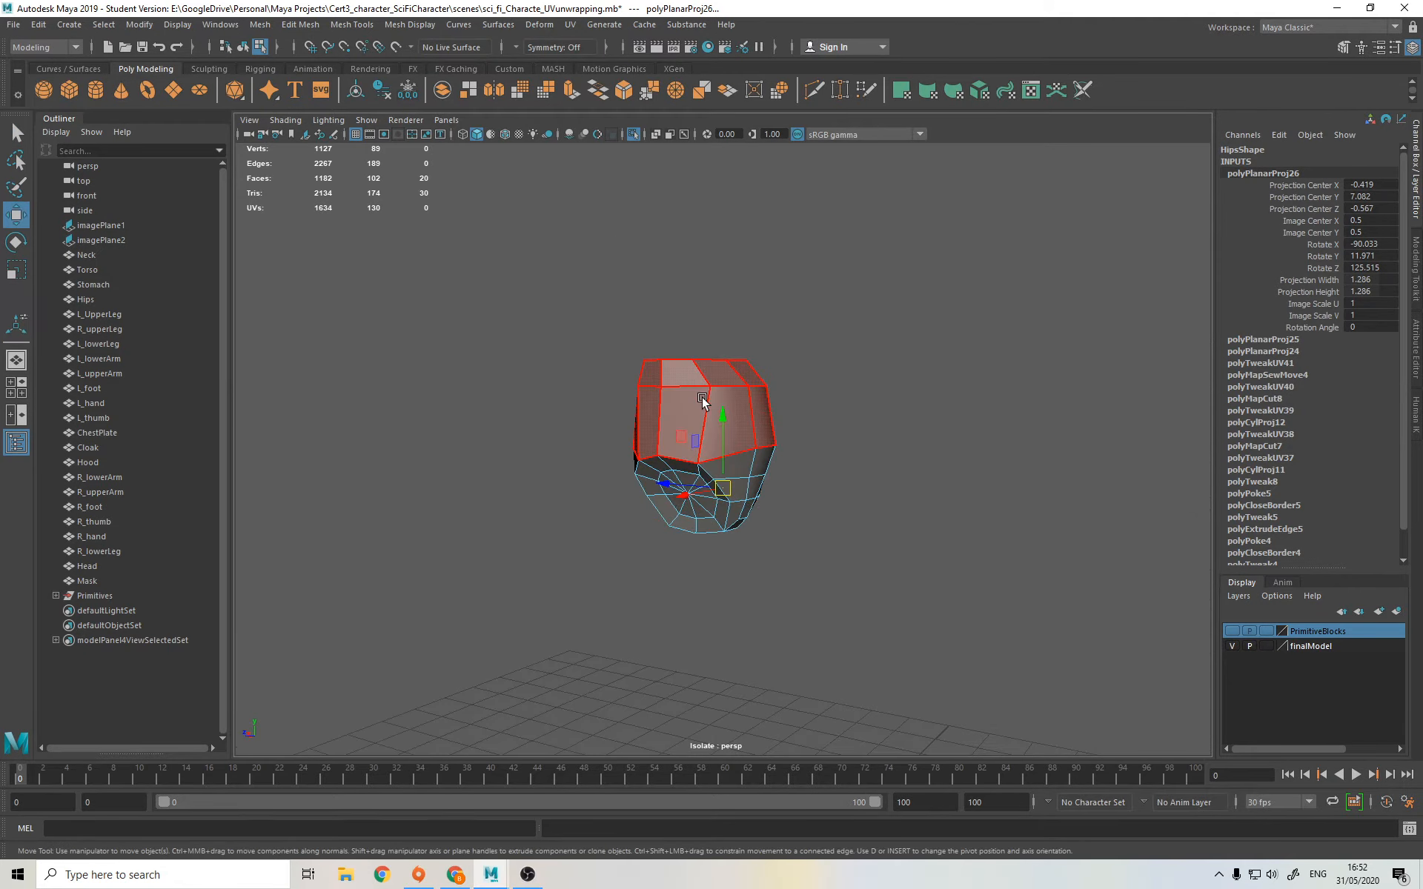
pyautogui.moveTo(704, 415); pyautogui.dragTo(767, 312, button='right')
pyautogui.click(569, 24)
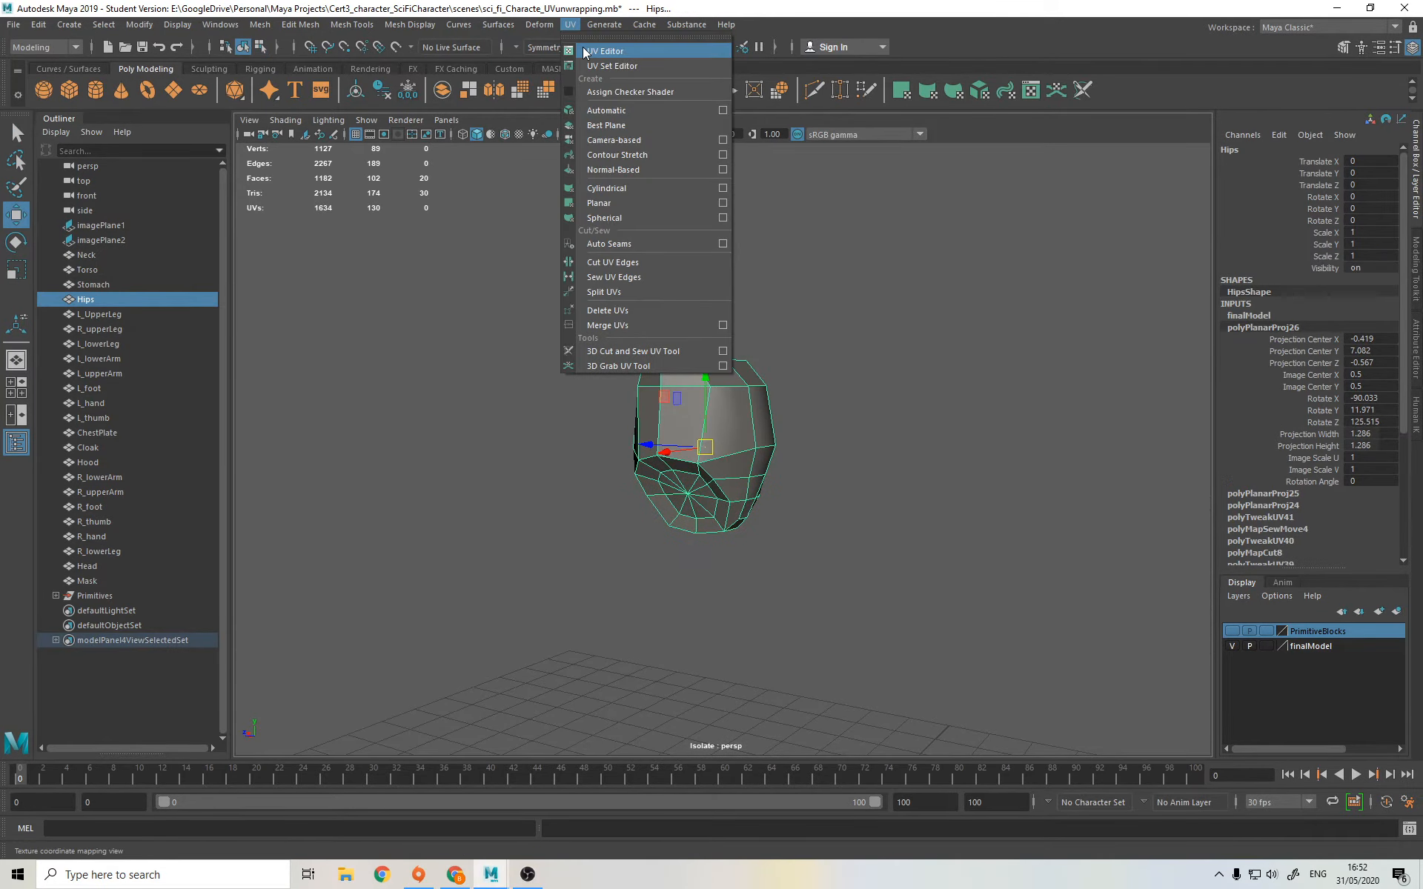
pyautogui.click(604, 50)
pyautogui.scroll(-6, 648, 522)
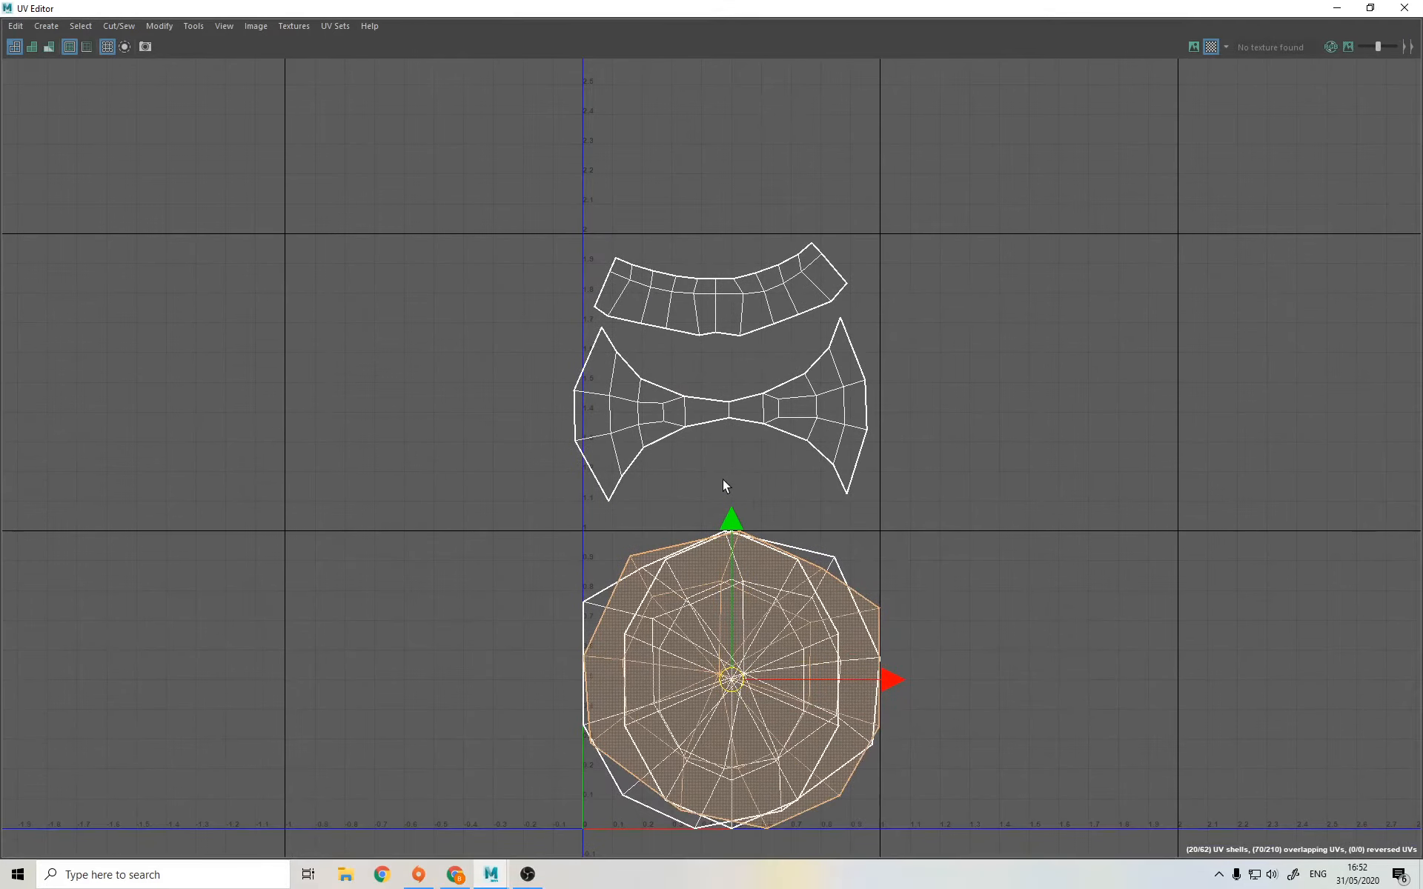
# Step: Select the upper and lower hip shells and move them together below the 0–1 UV square
pyautogui.moveTo(682, 357); pyautogui.dragTo(606, 329, button='right')
pyautogui.moveTo(965, 250); pyautogui.dragTo(657, 437)
pyautogui.rightClick(739, 321)
pyautogui.moveTo(739, 321); pyautogui.dragTo(675, 299, button='right')
pyautogui.moveTo(613, 267); pyautogui.dragTo(919, 460)
pyautogui.moveTo(711, 229); pyautogui.dragTo(706, 720)
pyautogui.keyDown('alt'); pyautogui.moveTo(729, 614); pyautogui.dragTo(754, 220, button='middle'); pyautogui.keyUp('alt')
pyautogui.moveTo(737, 341); pyautogui.dragTo(735, 363)
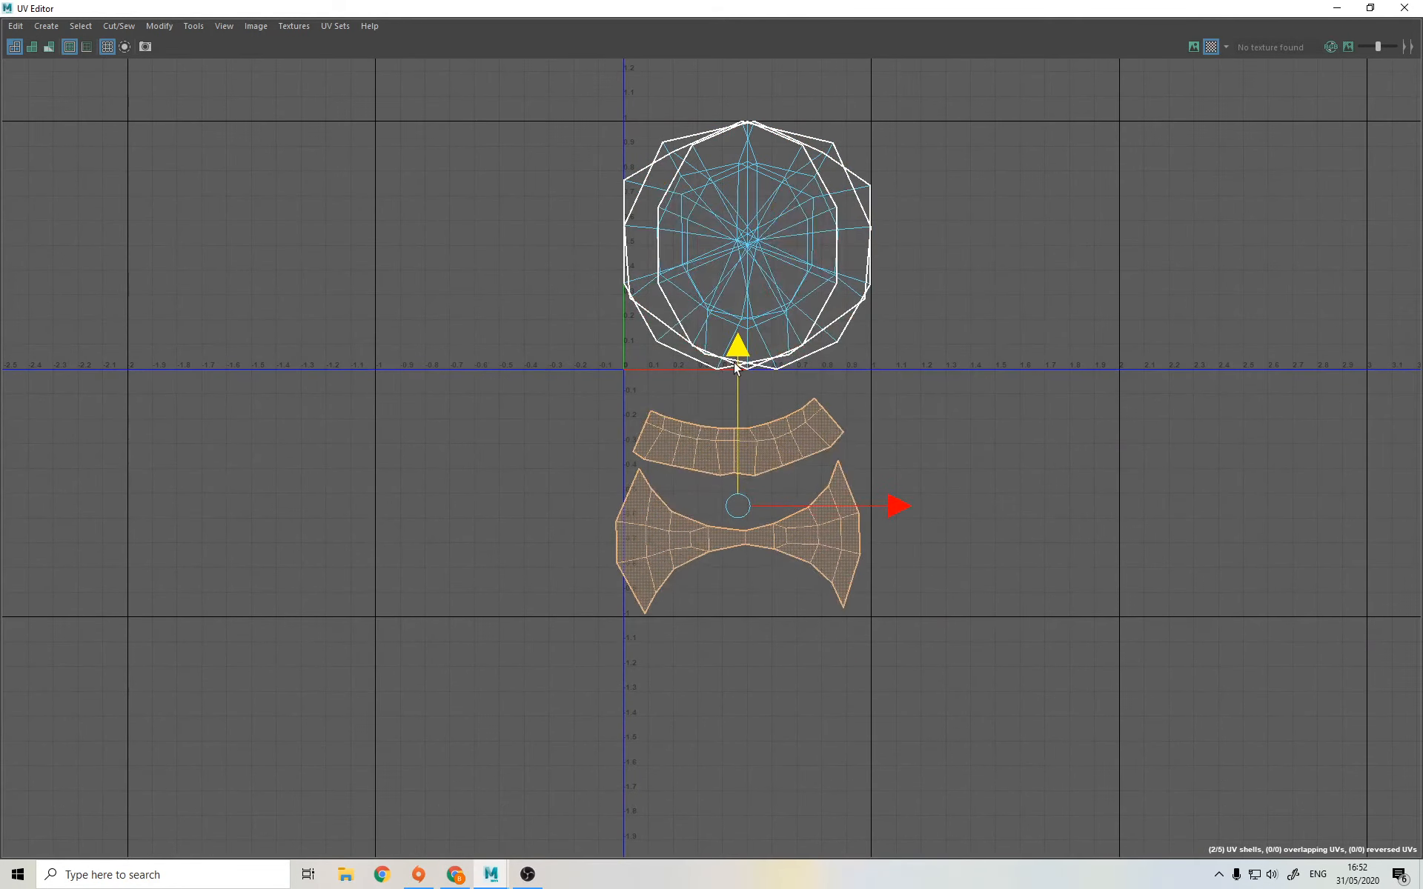
# Step: Scale the three overlapping round cap shells down uniformly to about a quarter of their size
pyautogui.press('r')
pyautogui.moveTo(555, 326); pyautogui.dragTo(631, 244)
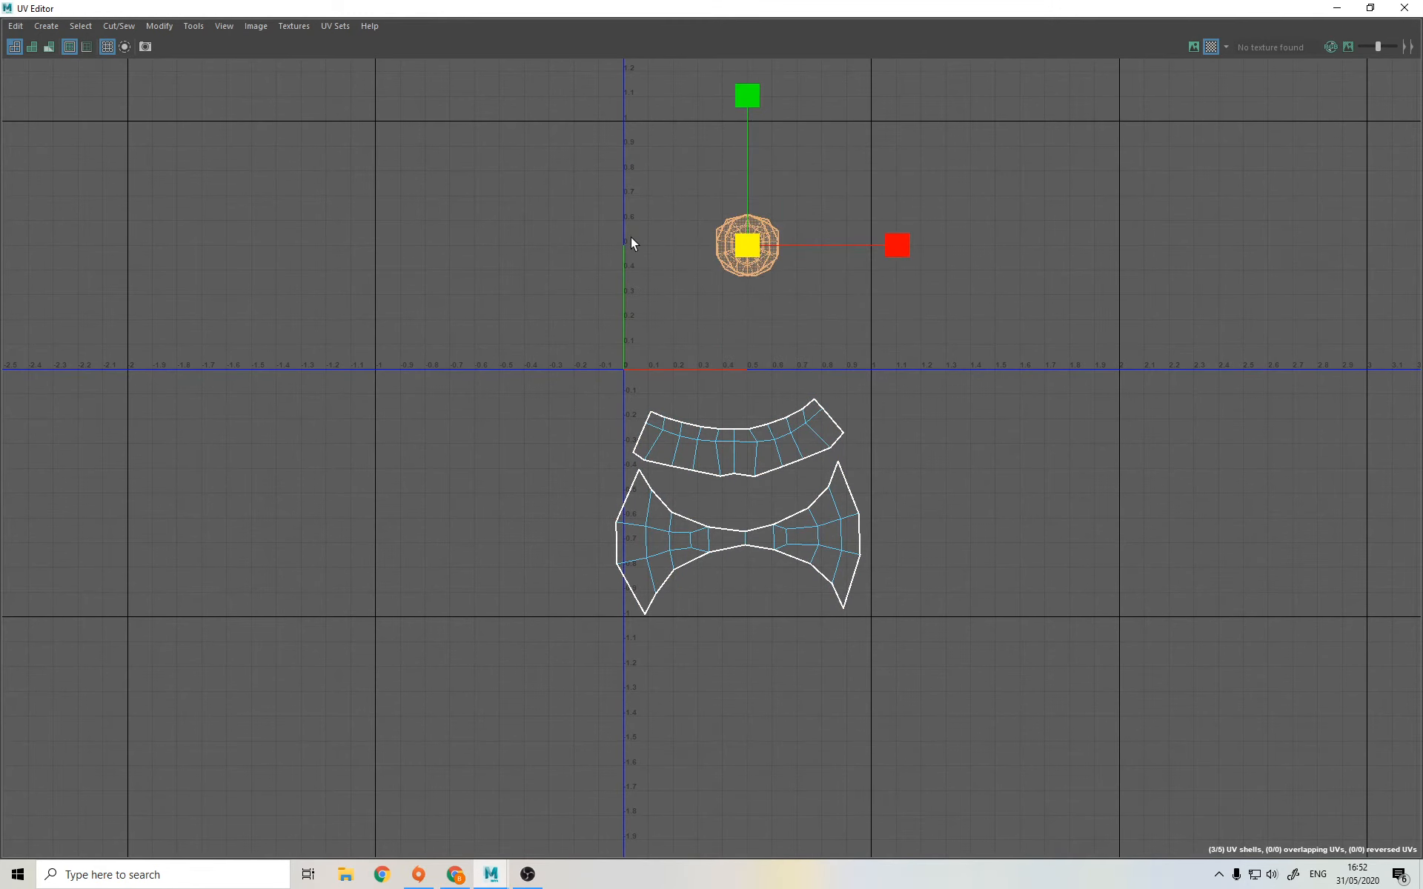
pyautogui.press('w')
# Step: Move the narrow oval cap shell into the gap beneath the lower hip shell's narrow middle
pyautogui.scroll(2, 713, 256)
pyautogui.click(748, 224)
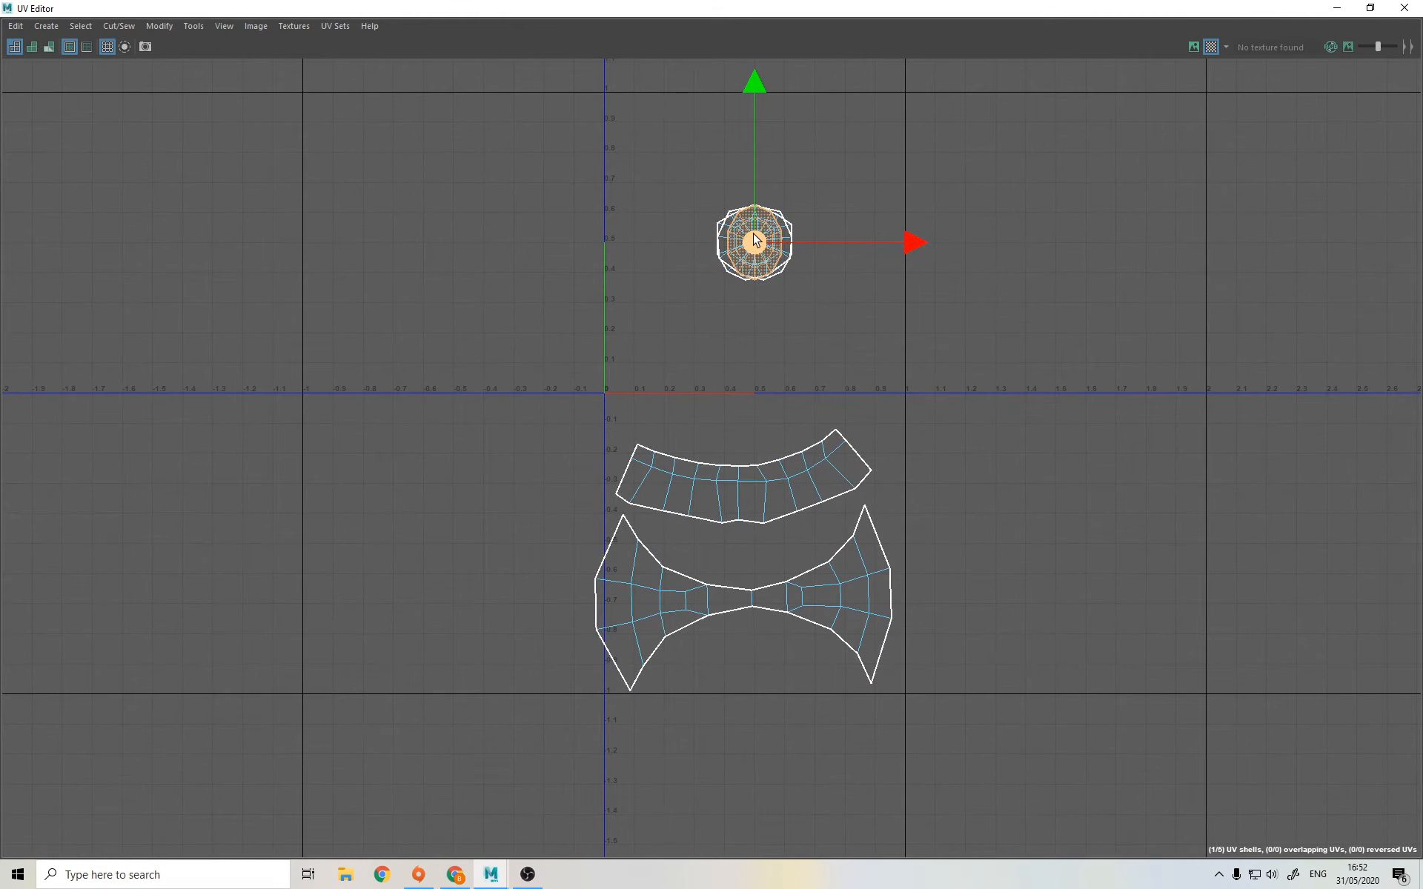
pyautogui.moveTo(754, 238); pyautogui.dragTo(720, 656)
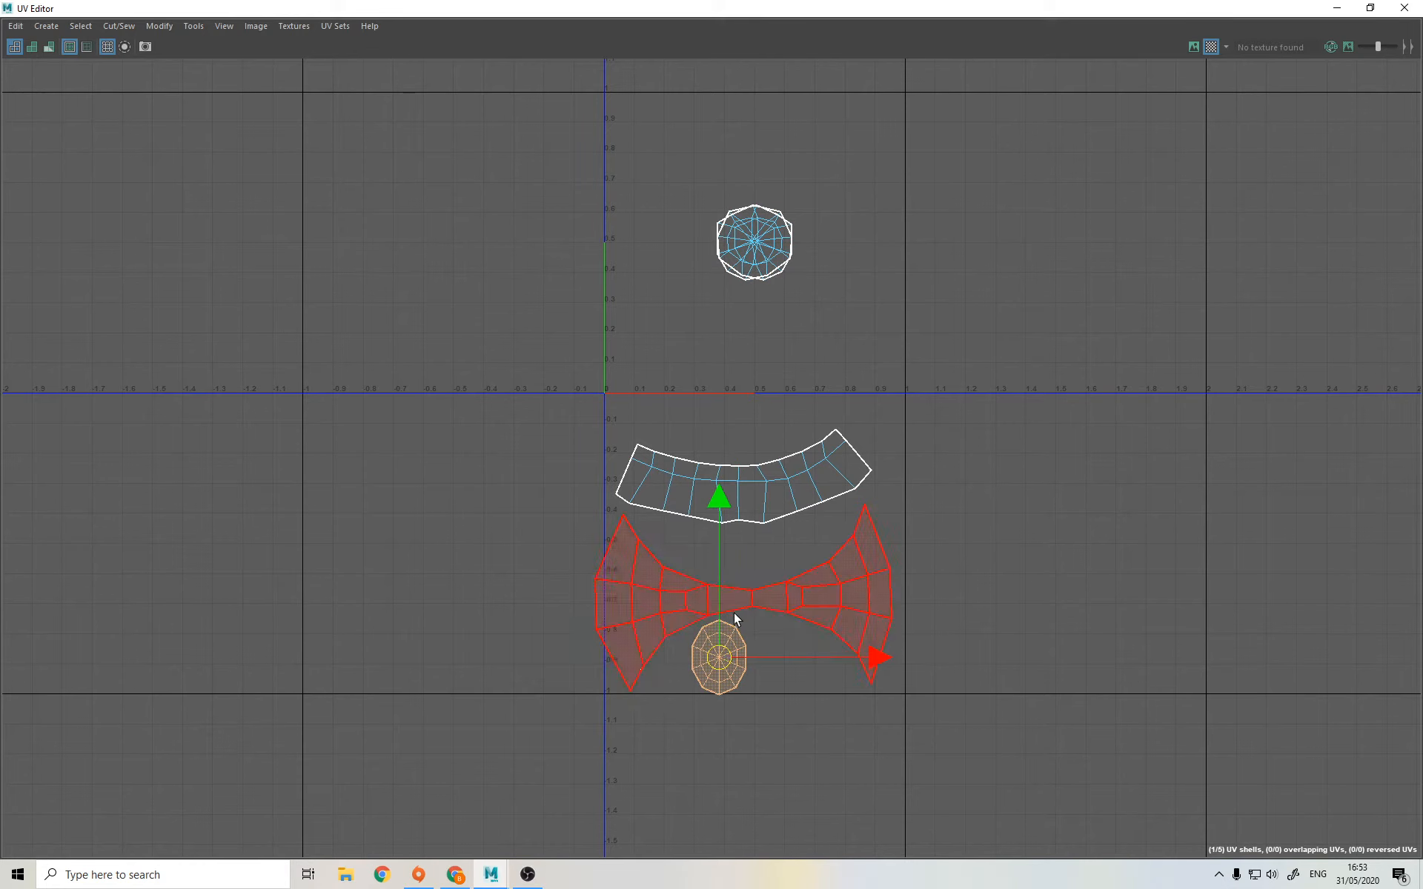
# Step: Move the two remaining round cap shells down to just above the upper hip strip
pyautogui.click(764, 242)
pyautogui.moveTo(763, 241); pyautogui.dragTo(740, 417)
pyautogui.click(784, 366)
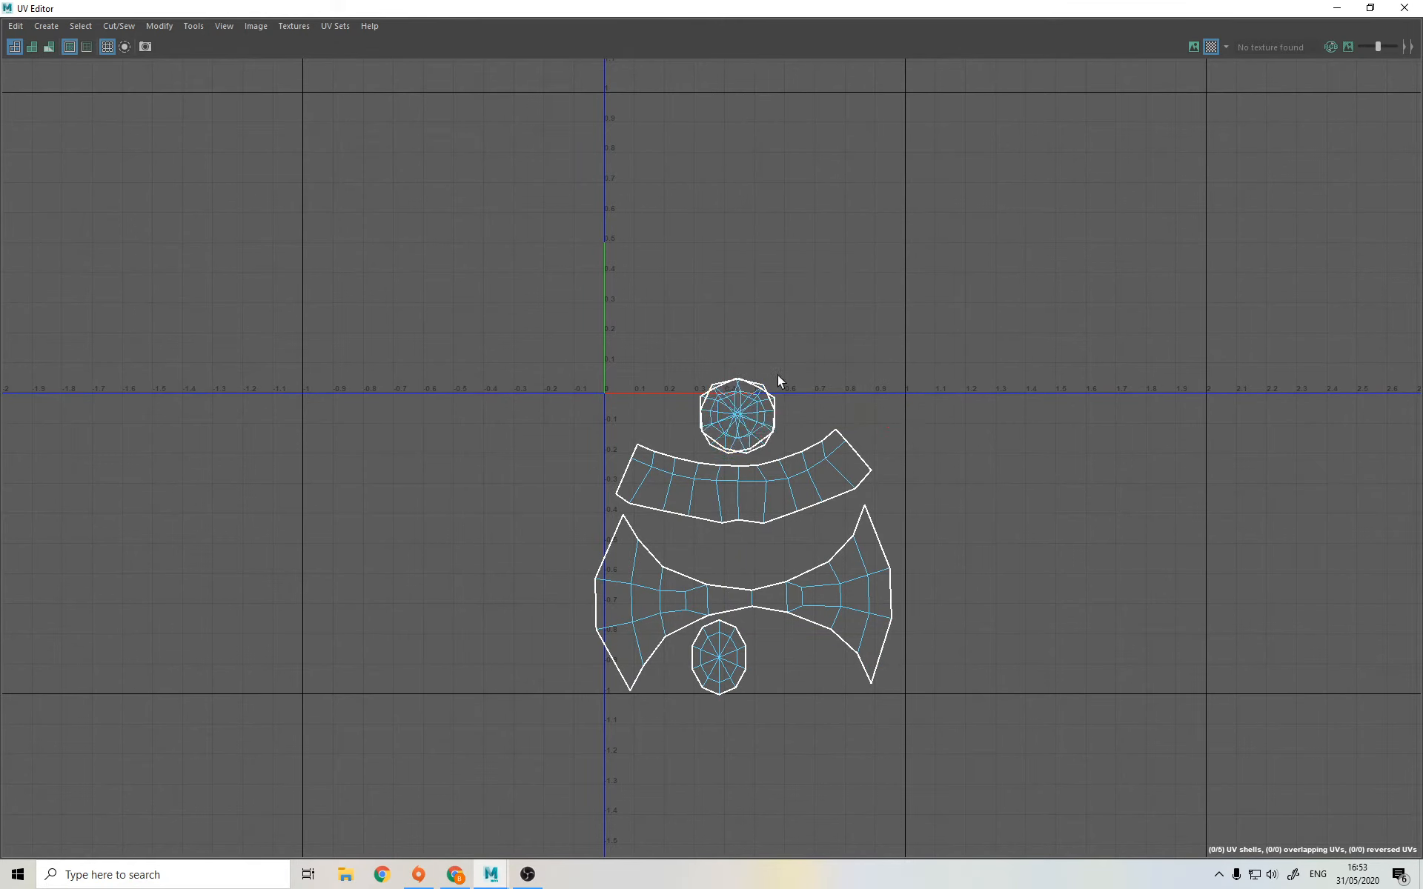
# Step: Separate the two overlapping round cap shells and place one beside the oval shell beneath the lower hip shell
pyautogui.click(772, 394)
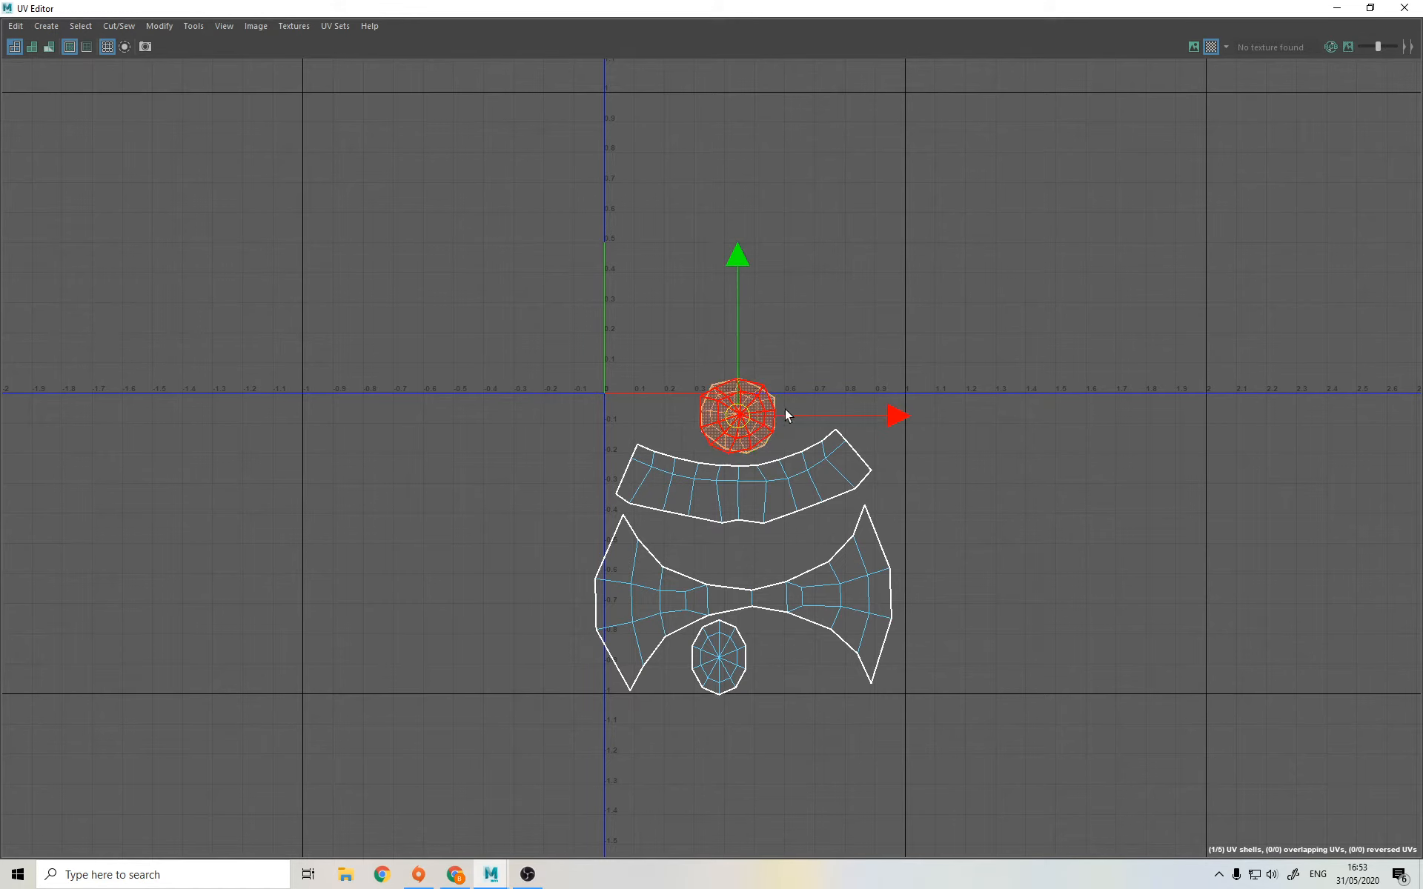
pyautogui.moveTo(785, 415); pyautogui.dragTo(709, 415)
pyautogui.click(775, 406)
pyautogui.moveTo(803, 417); pyautogui.dragTo(853, 419)
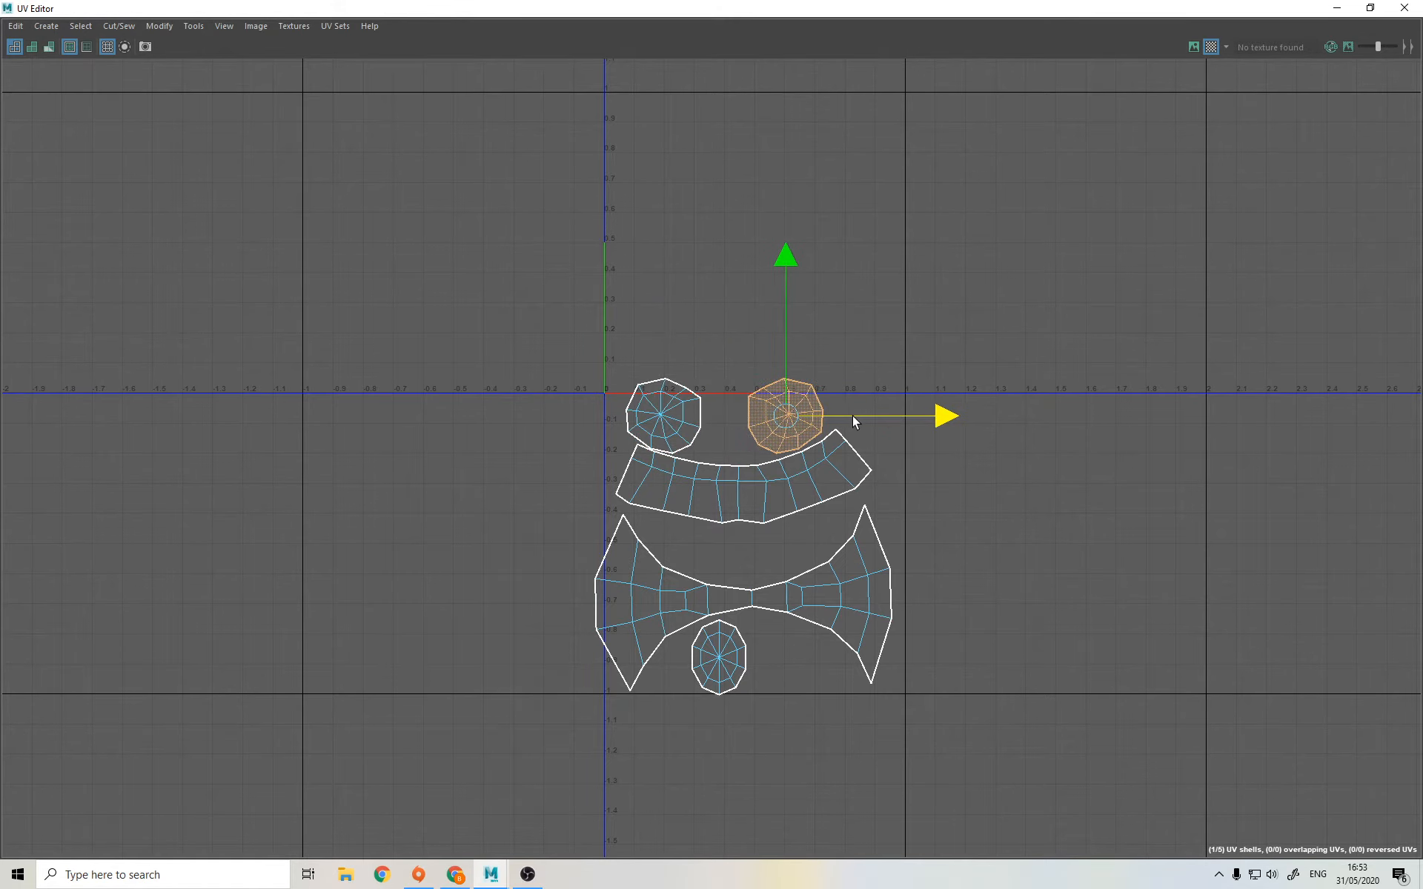
pyautogui.moveTo(663, 414); pyautogui.dragTo(798, 654)
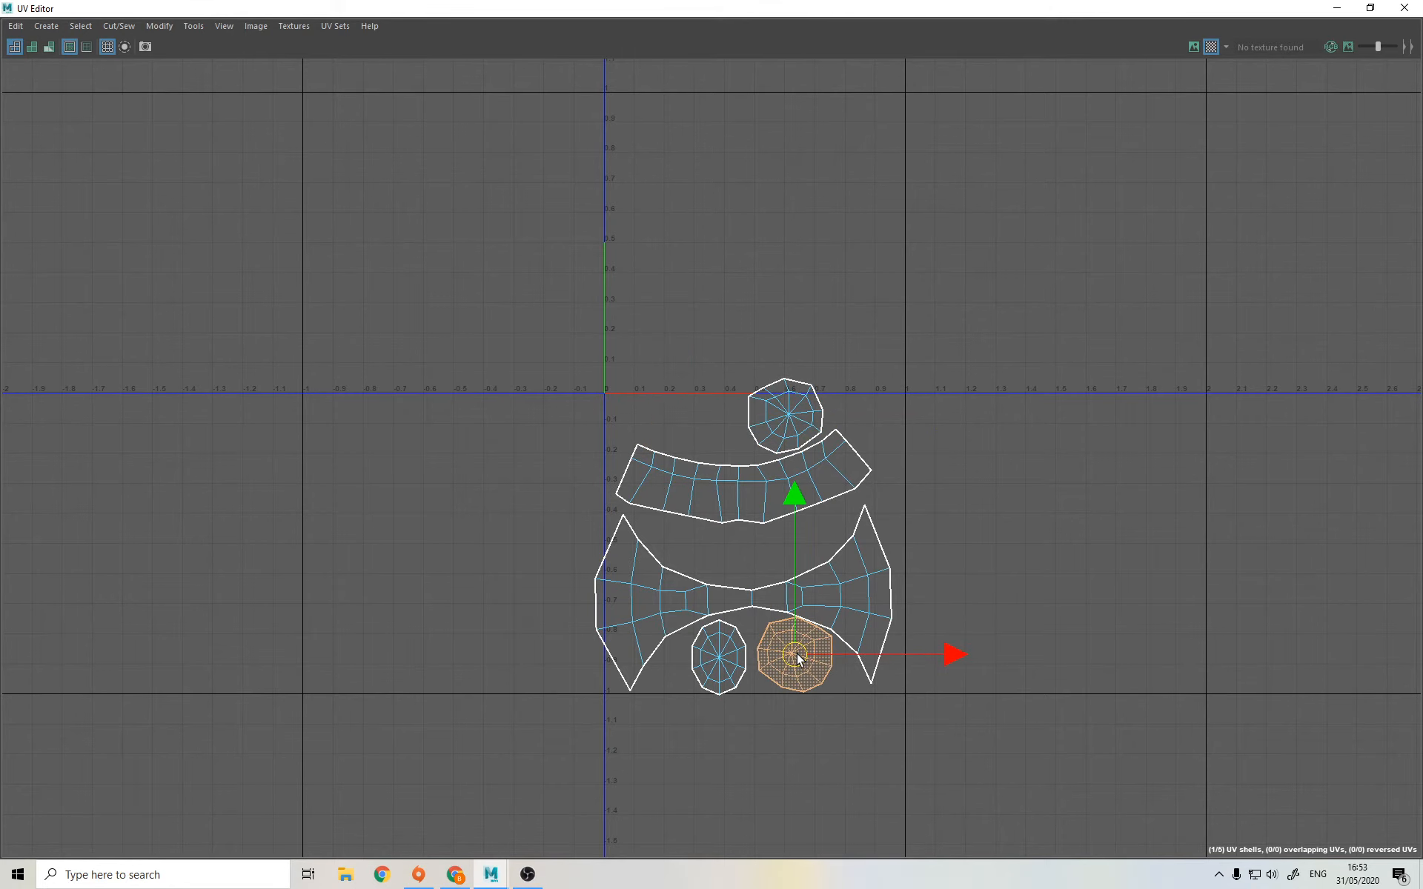
# Step: Move the remaining round cap shell into the gap between the curved hip strip and the lower hip shell
pyautogui.click(790, 414)
pyautogui.moveTo(790, 413); pyautogui.dragTo(745, 551)
pyautogui.press('w')
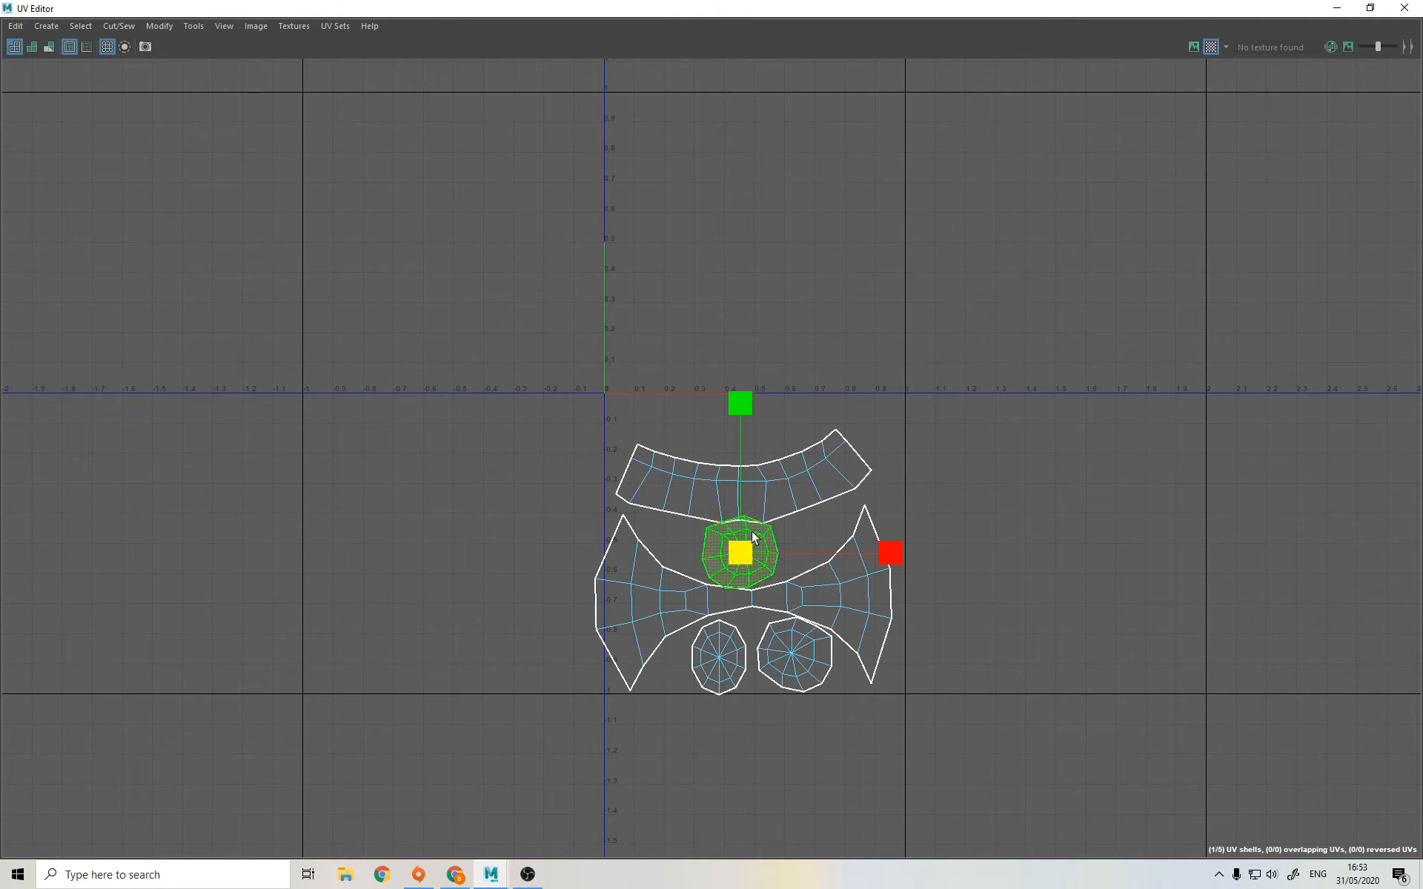
pyautogui.press('a')
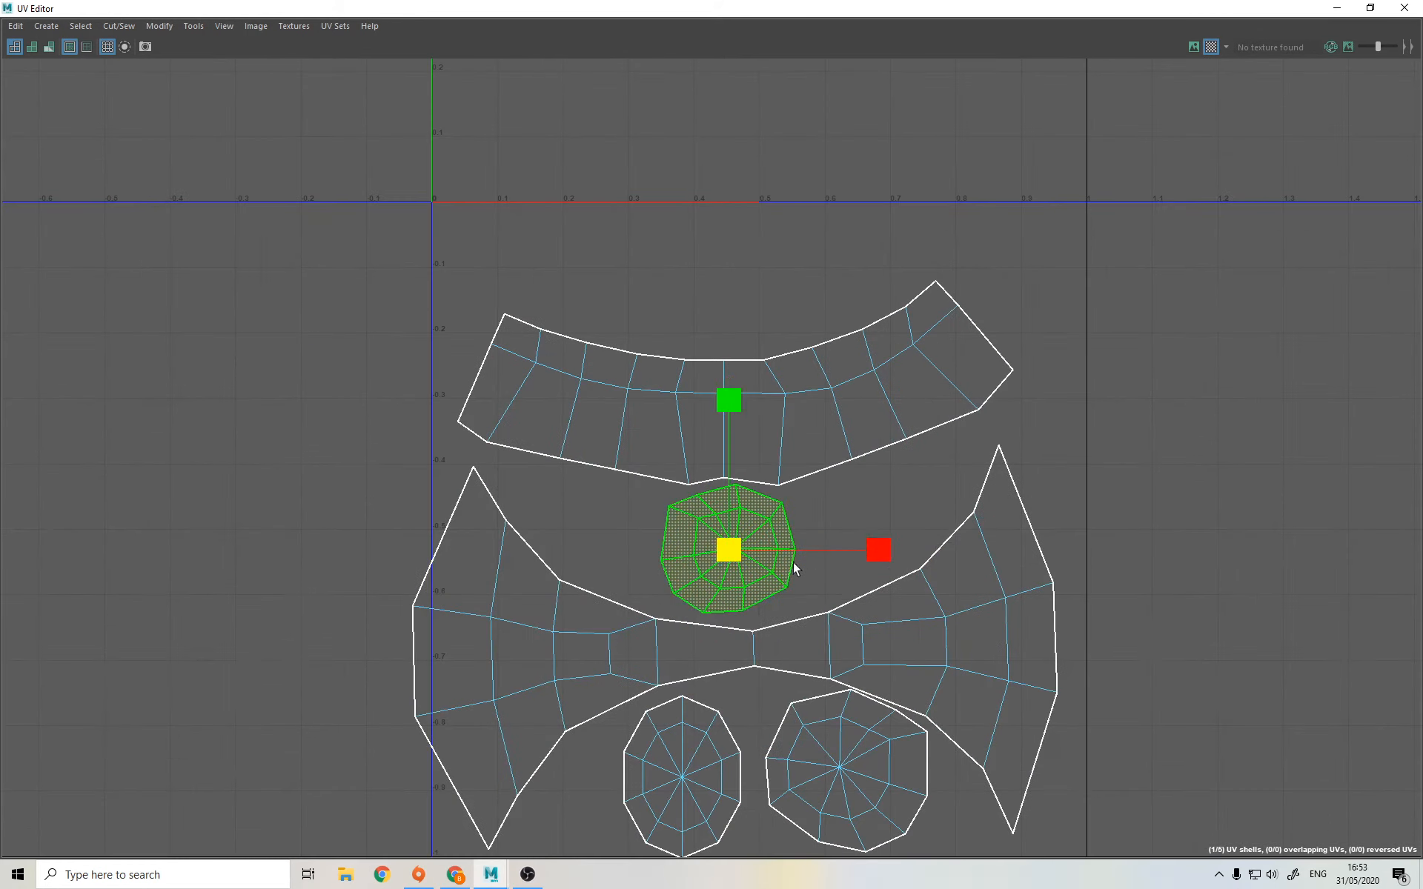
# Step: Unfold each of the three cap shells in turn: the upper round one, the lower round one and the oval one
pyautogui.click(160, 26)
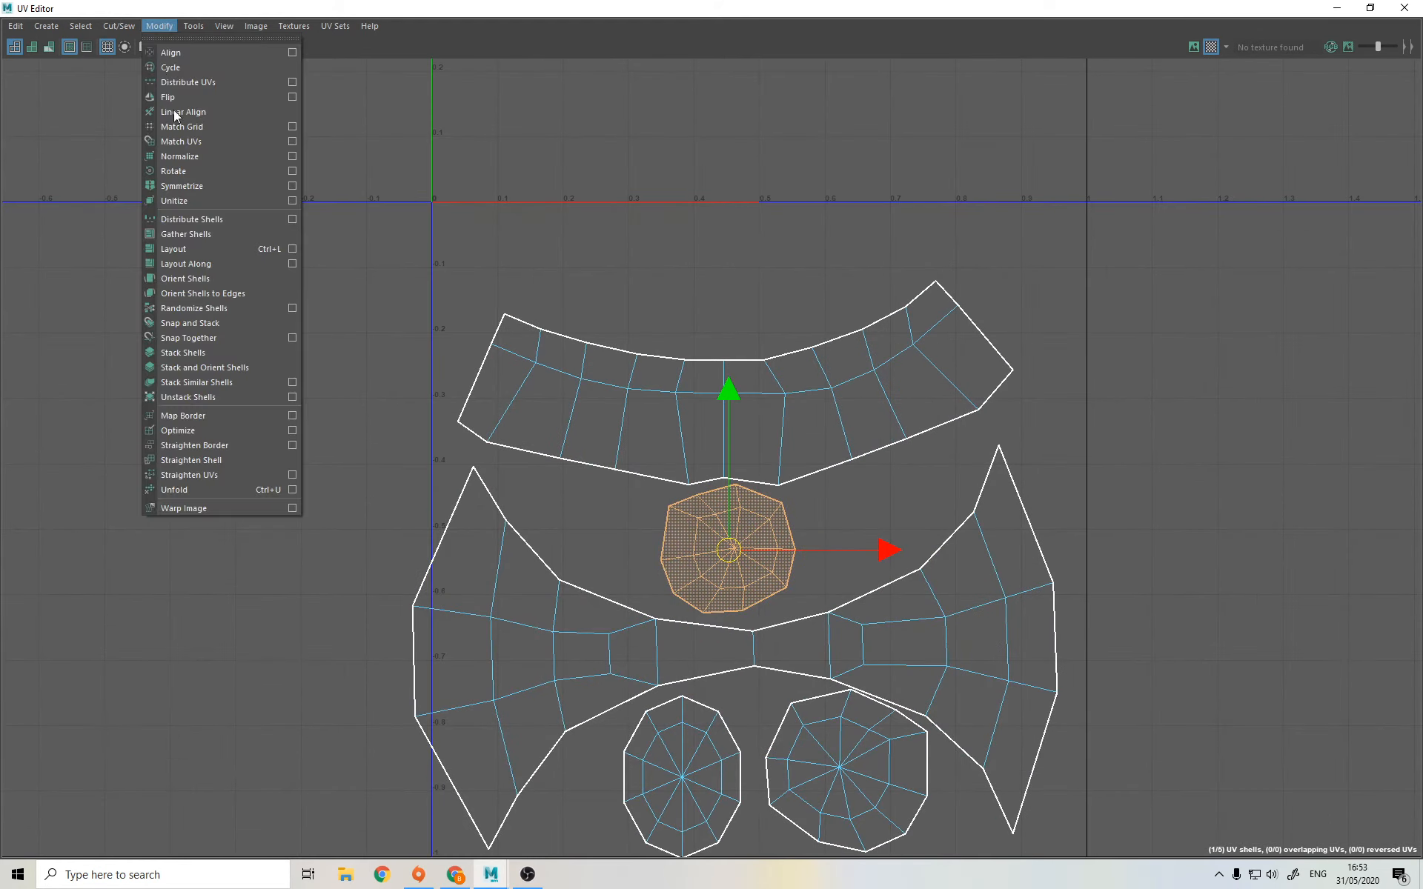
pyautogui.click(182, 491)
pyautogui.press('a')
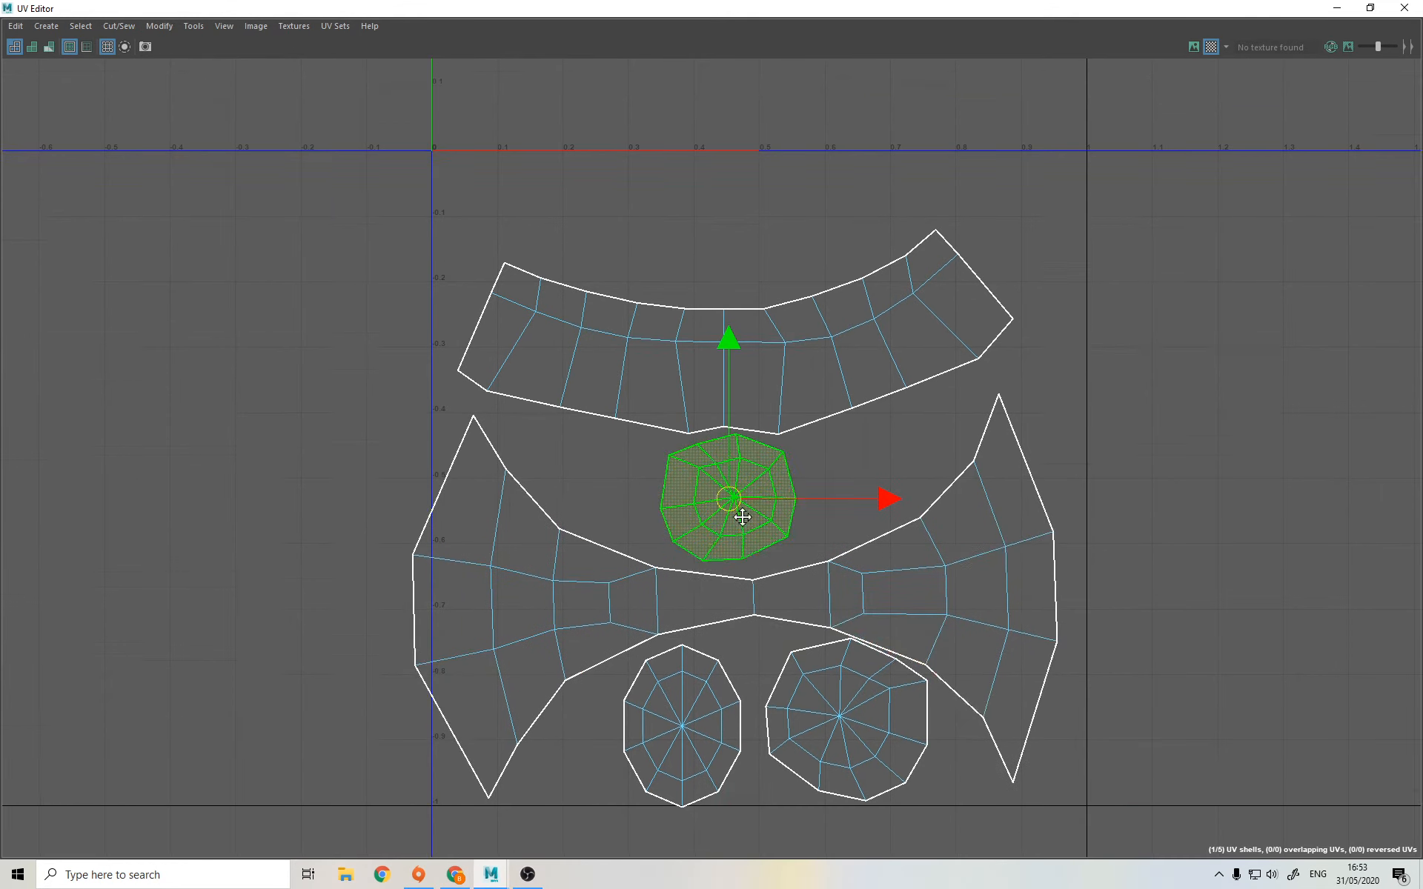
pyautogui.click(817, 656)
pyautogui.click(158, 27)
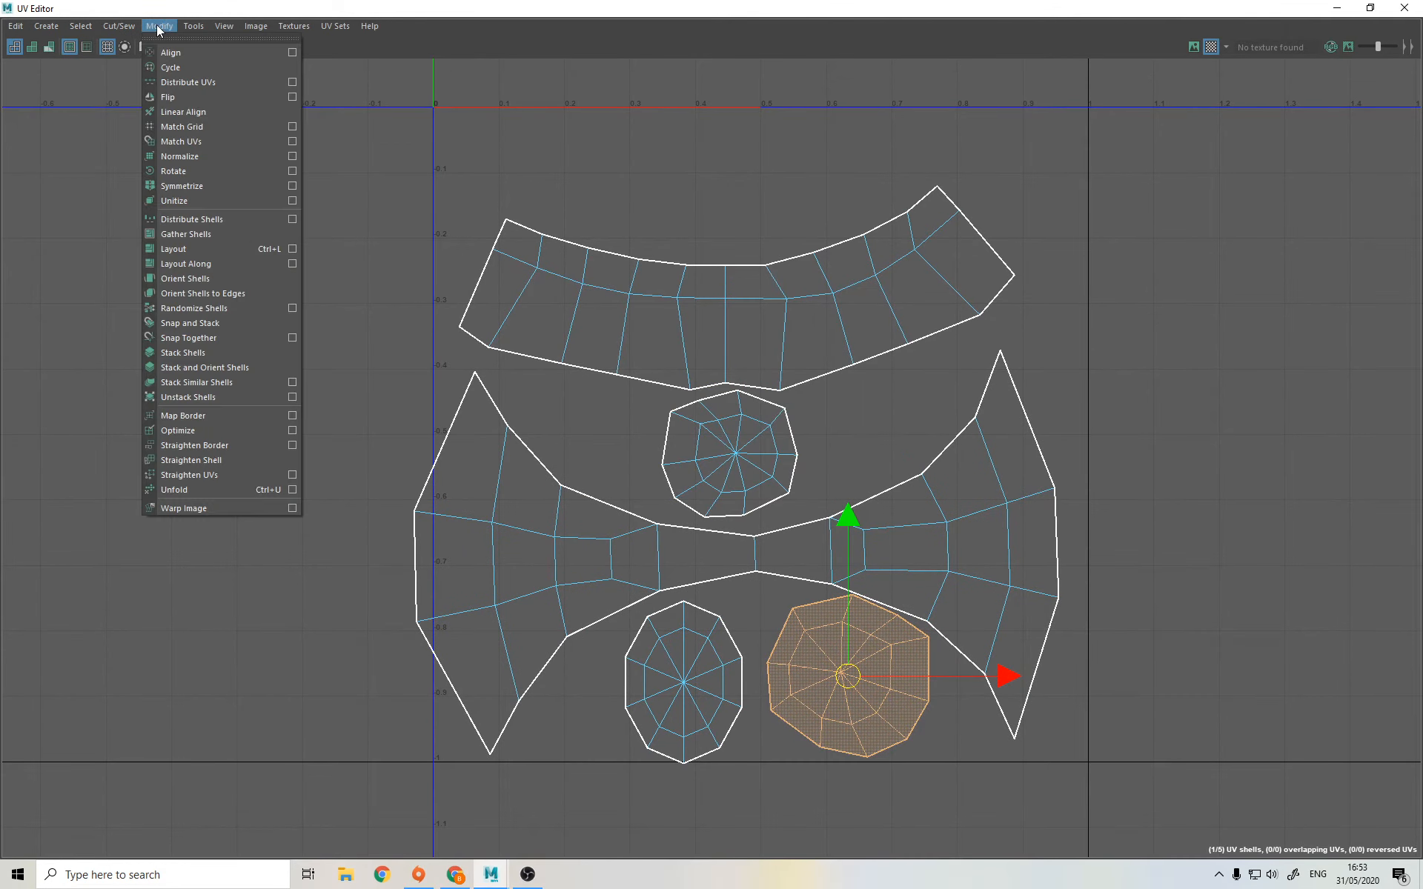
pyautogui.click(189, 489)
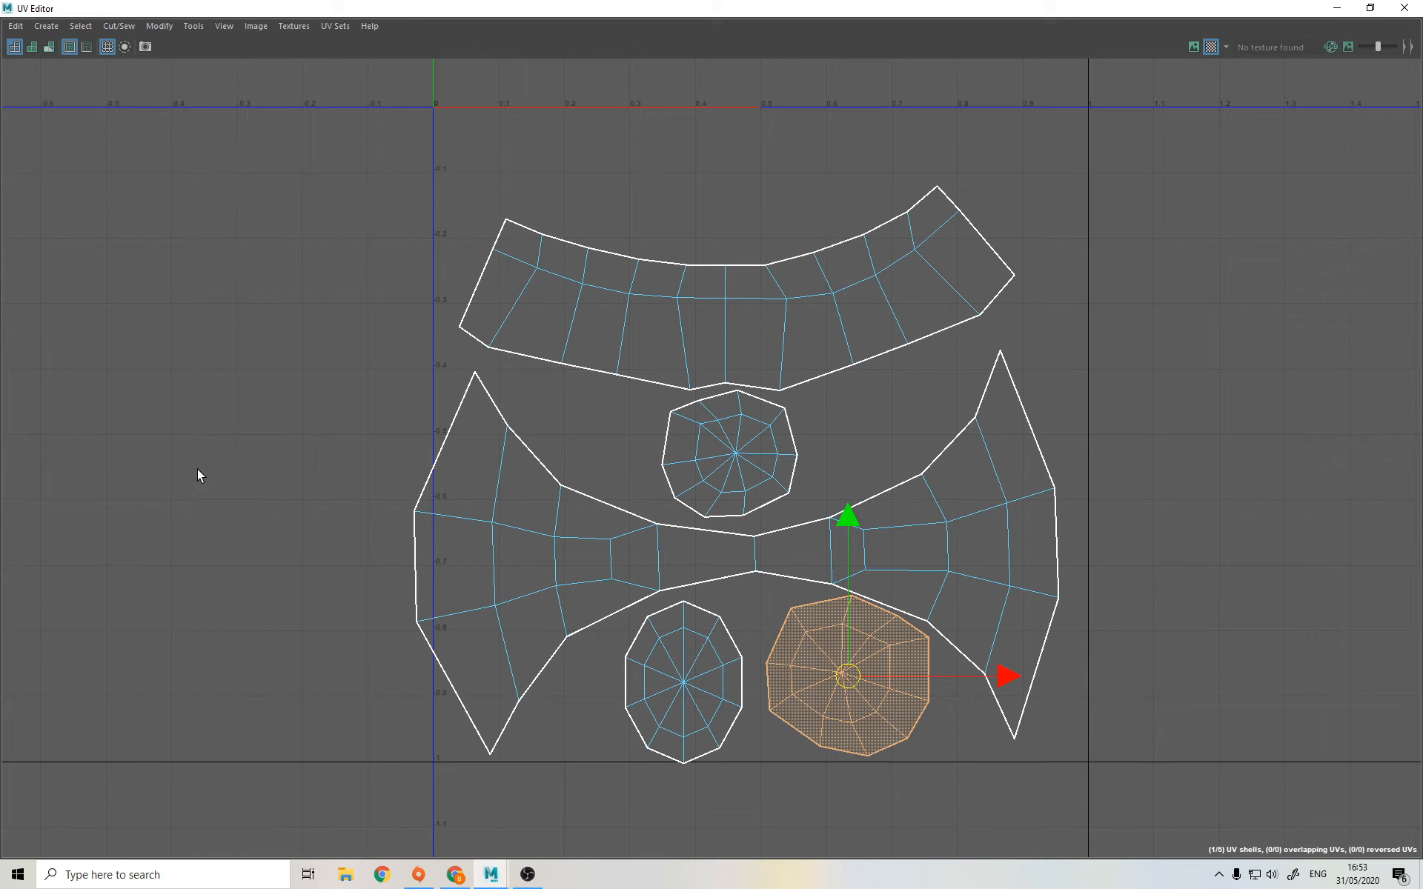
pyautogui.click(732, 643)
pyautogui.click(153, 31)
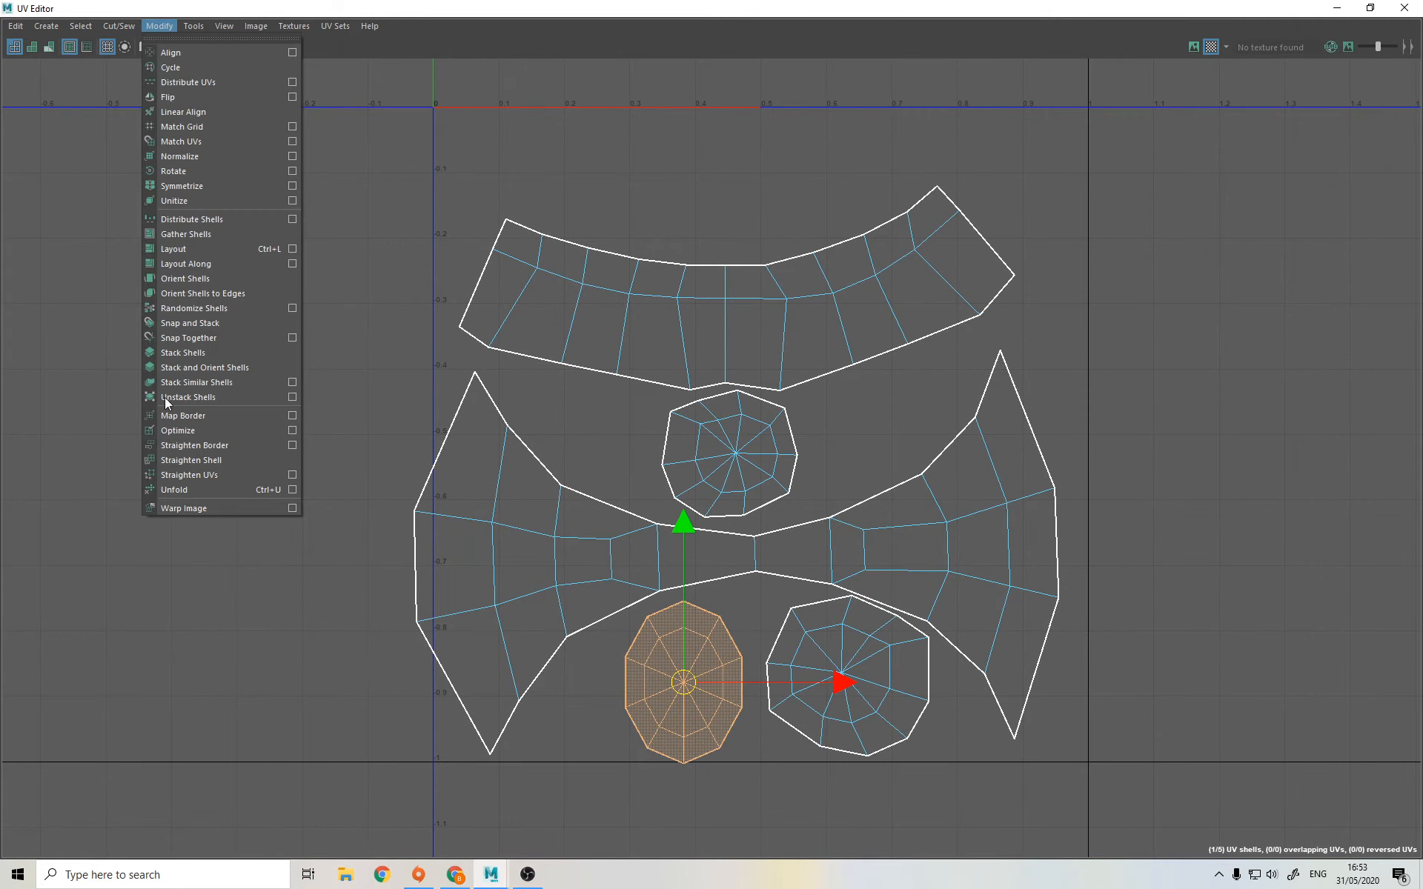
pyautogui.click(175, 491)
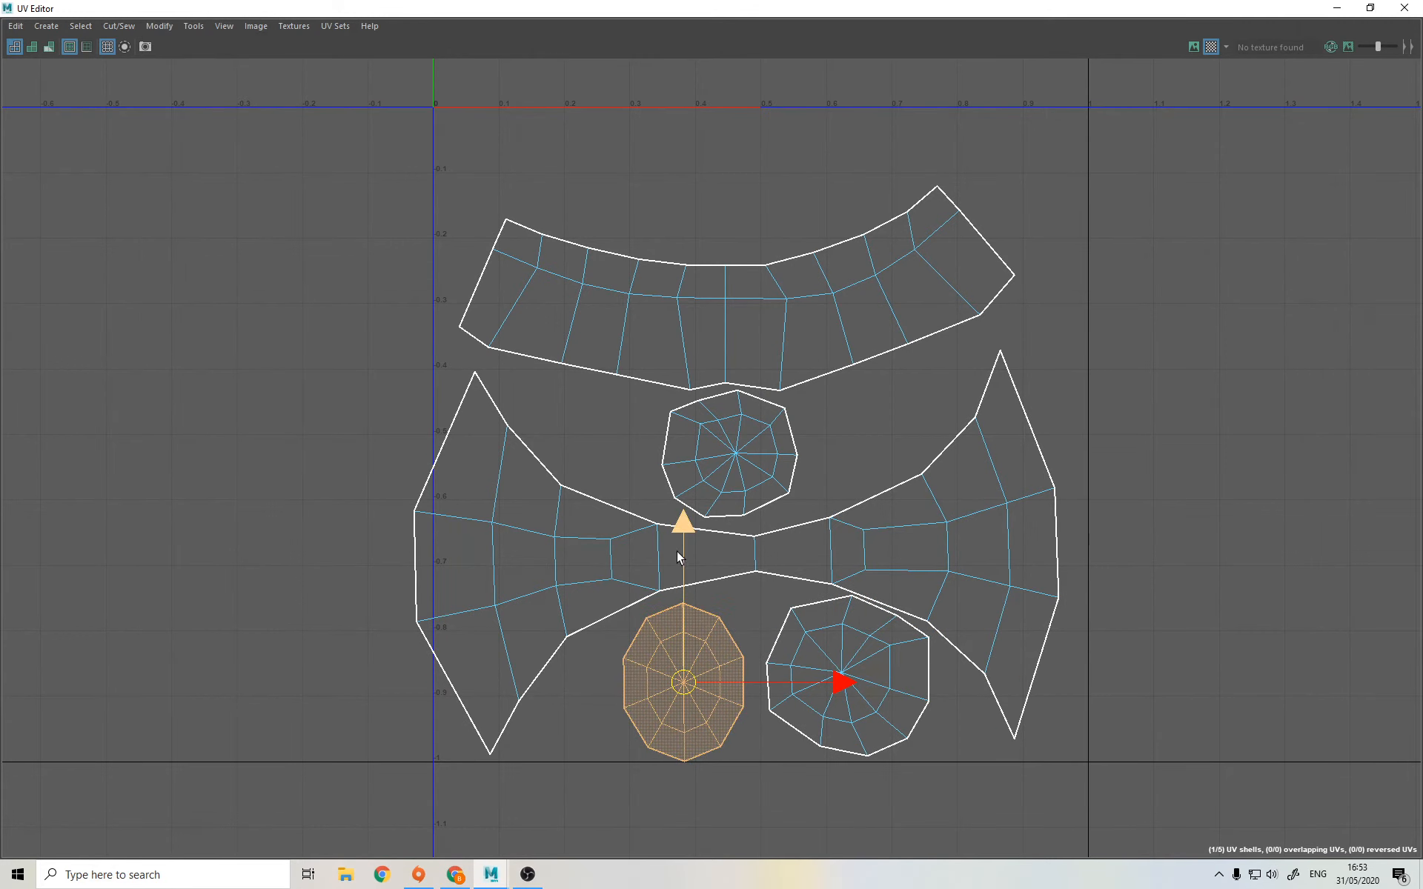
pyautogui.moveTo(679, 549); pyautogui.dragTo(679, 538)
# Step: Scale all five hip shells down slightly together and center them inside the UV tile below the origin
pyautogui.click(673, 348)
pyautogui.scroll(-2, 676, 342)
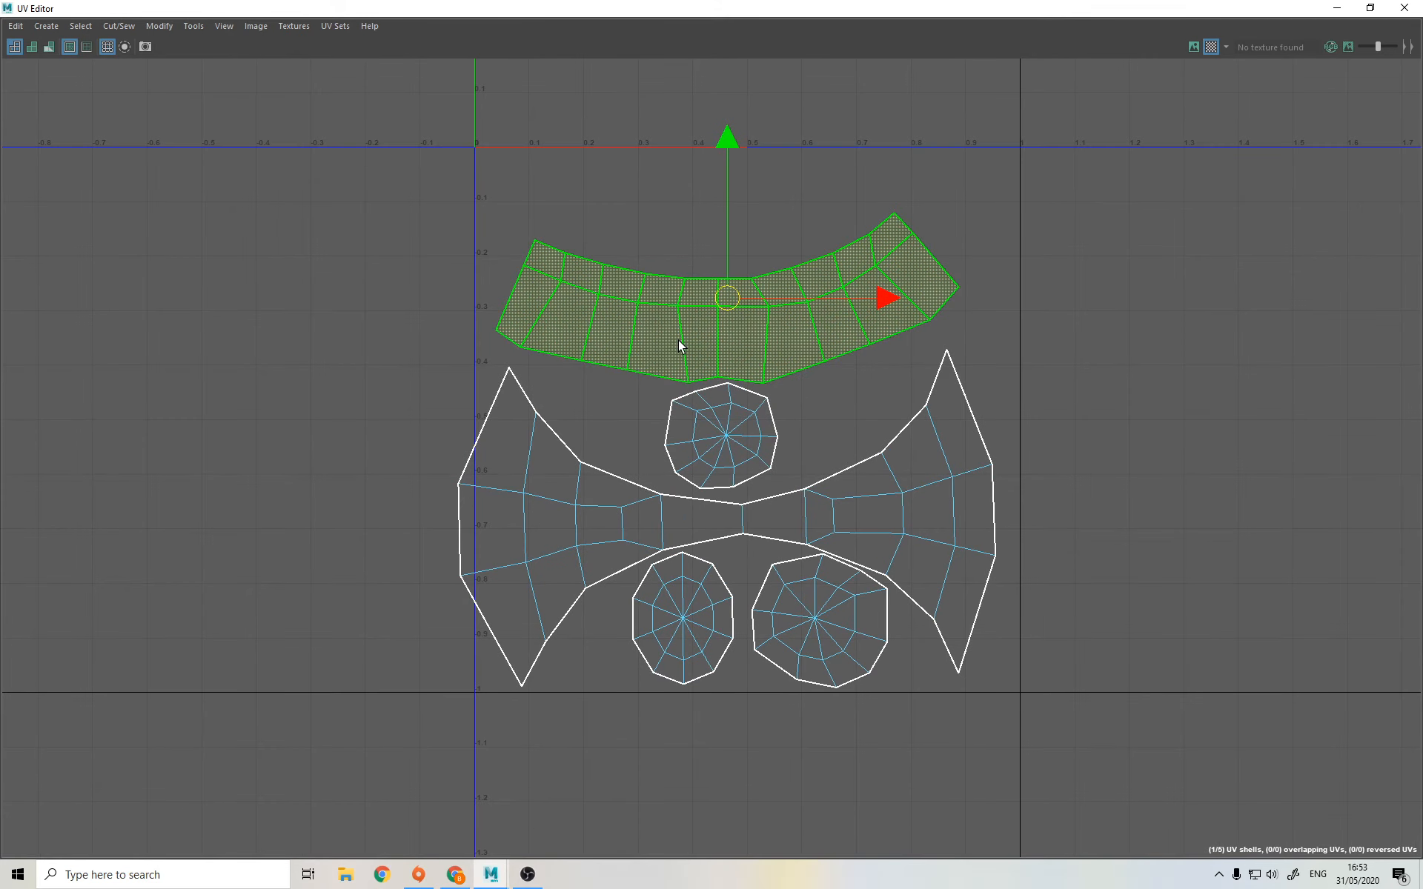
pyautogui.moveTo(1066, 203); pyautogui.dragTo(552, 627)
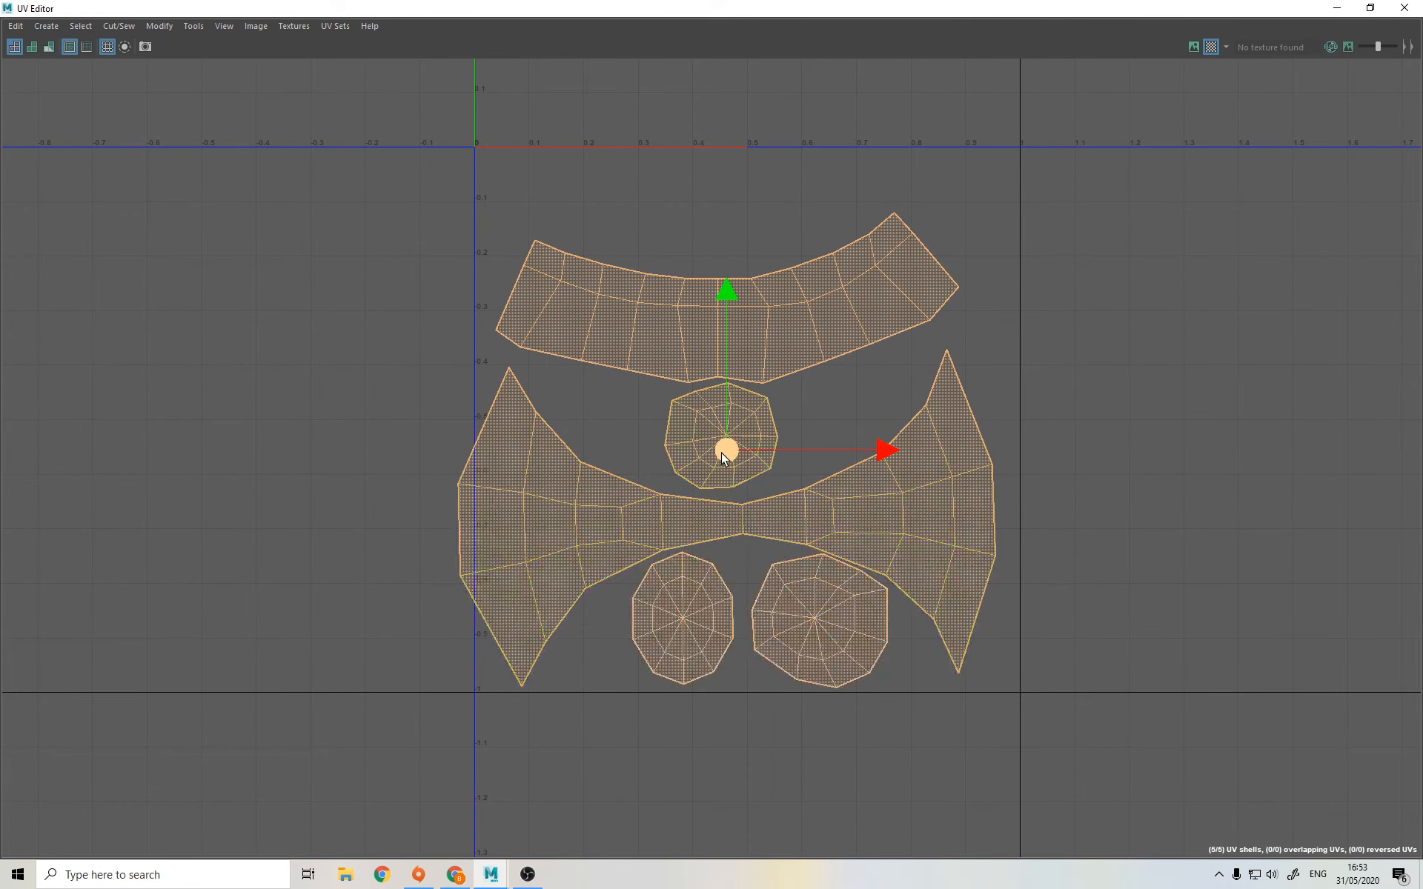
pyautogui.moveTo(721, 452); pyautogui.dragTo(740, 424)
pyautogui.scroll(-4, 1002, 375)
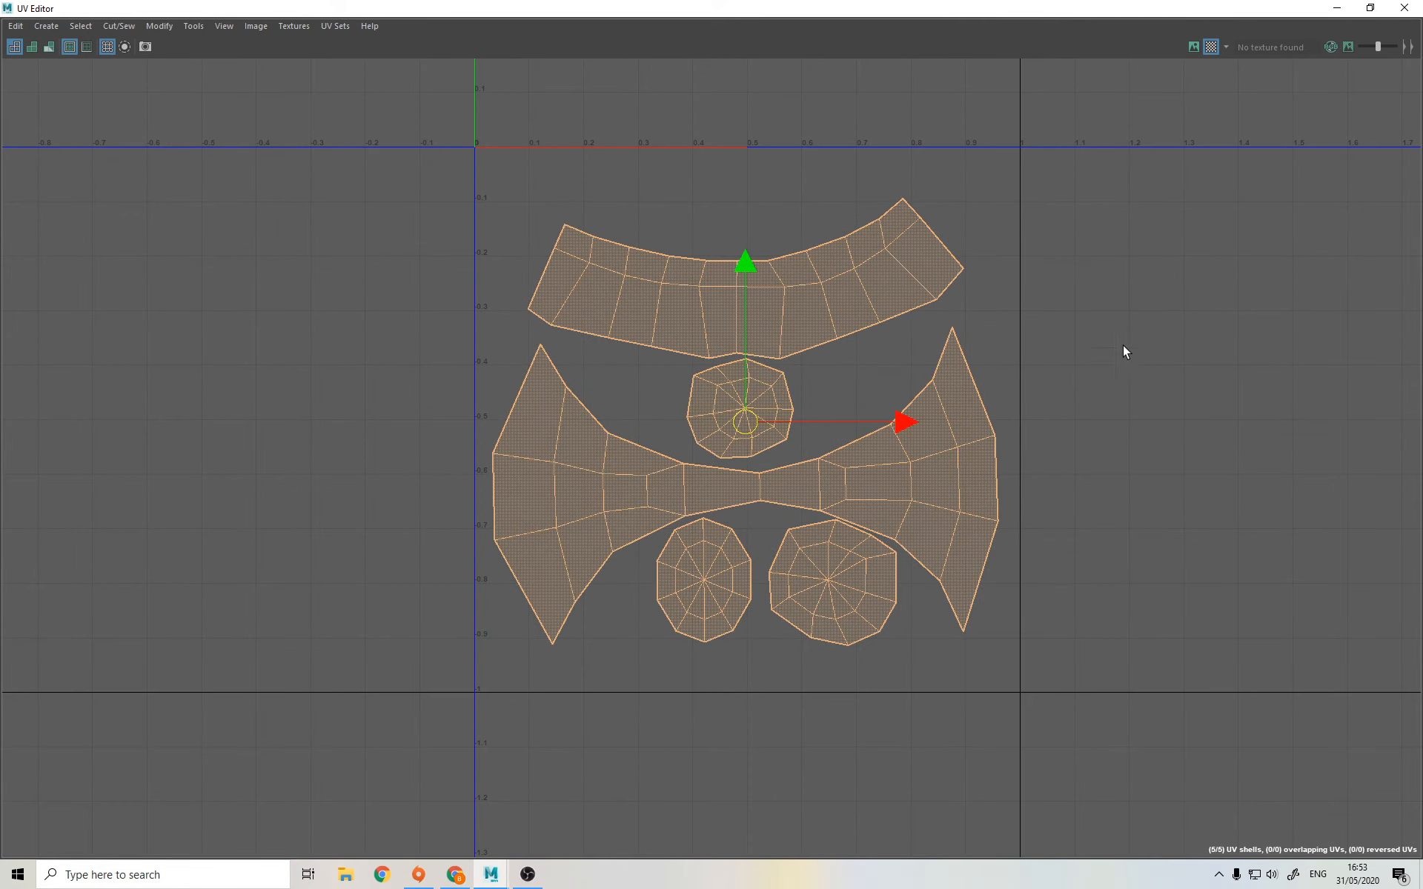
pyautogui.keyDown('alt'); pyautogui.moveTo(1270, 347); pyautogui.dragTo(1106, 404, button='middle'); pyautogui.keyUp('alt')
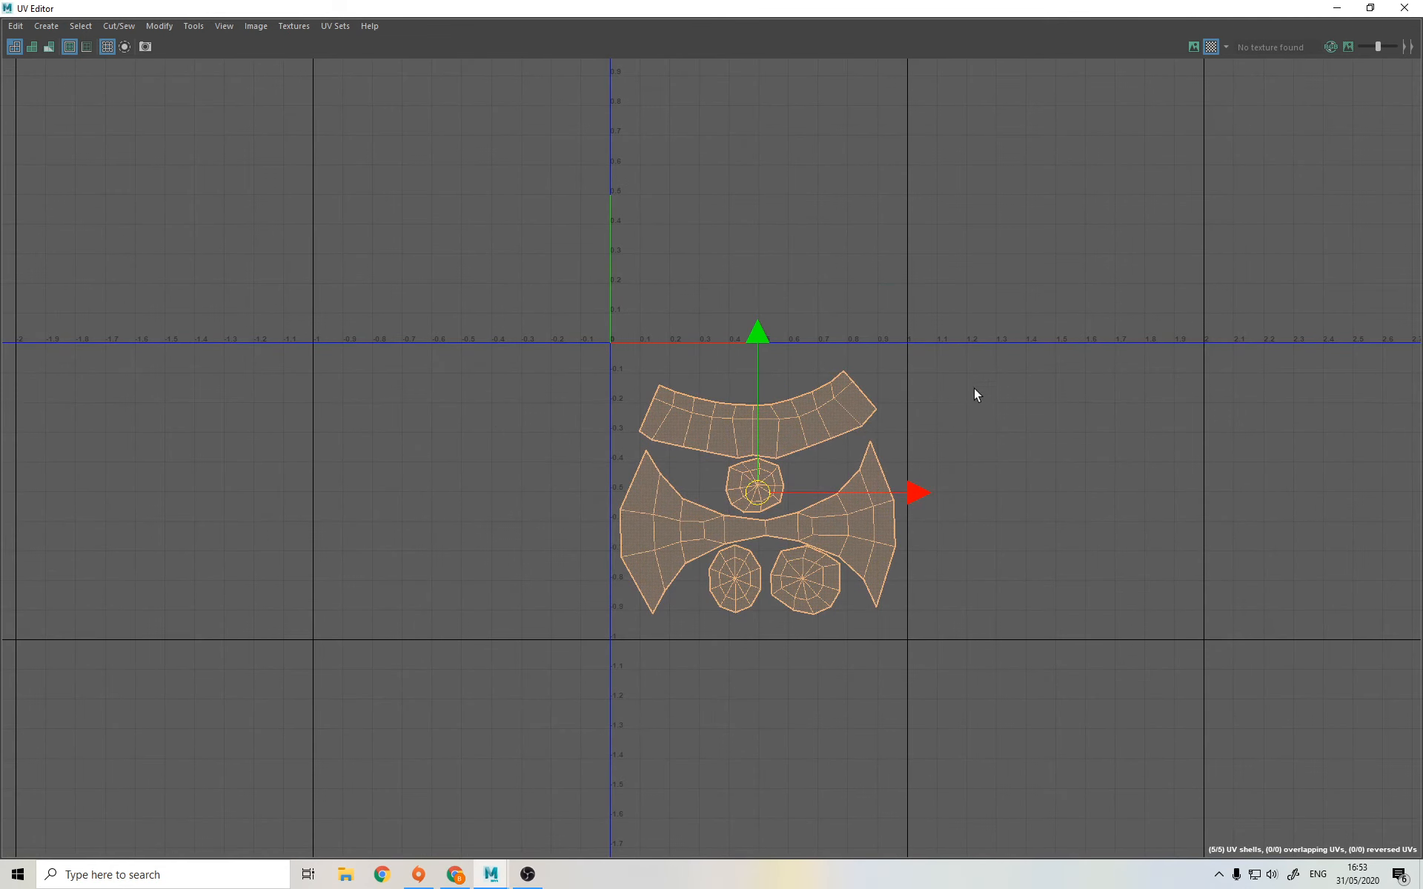
pyautogui.keyDown('alt'); pyautogui.moveTo(974, 388); pyautogui.dragTo(978, 581, button='middle'); pyautogui.keyUp('alt')
# Step: Close the UV Editor, end the isolation of the hips and return to object selection on the full character
pyautogui.click(1405, 7)
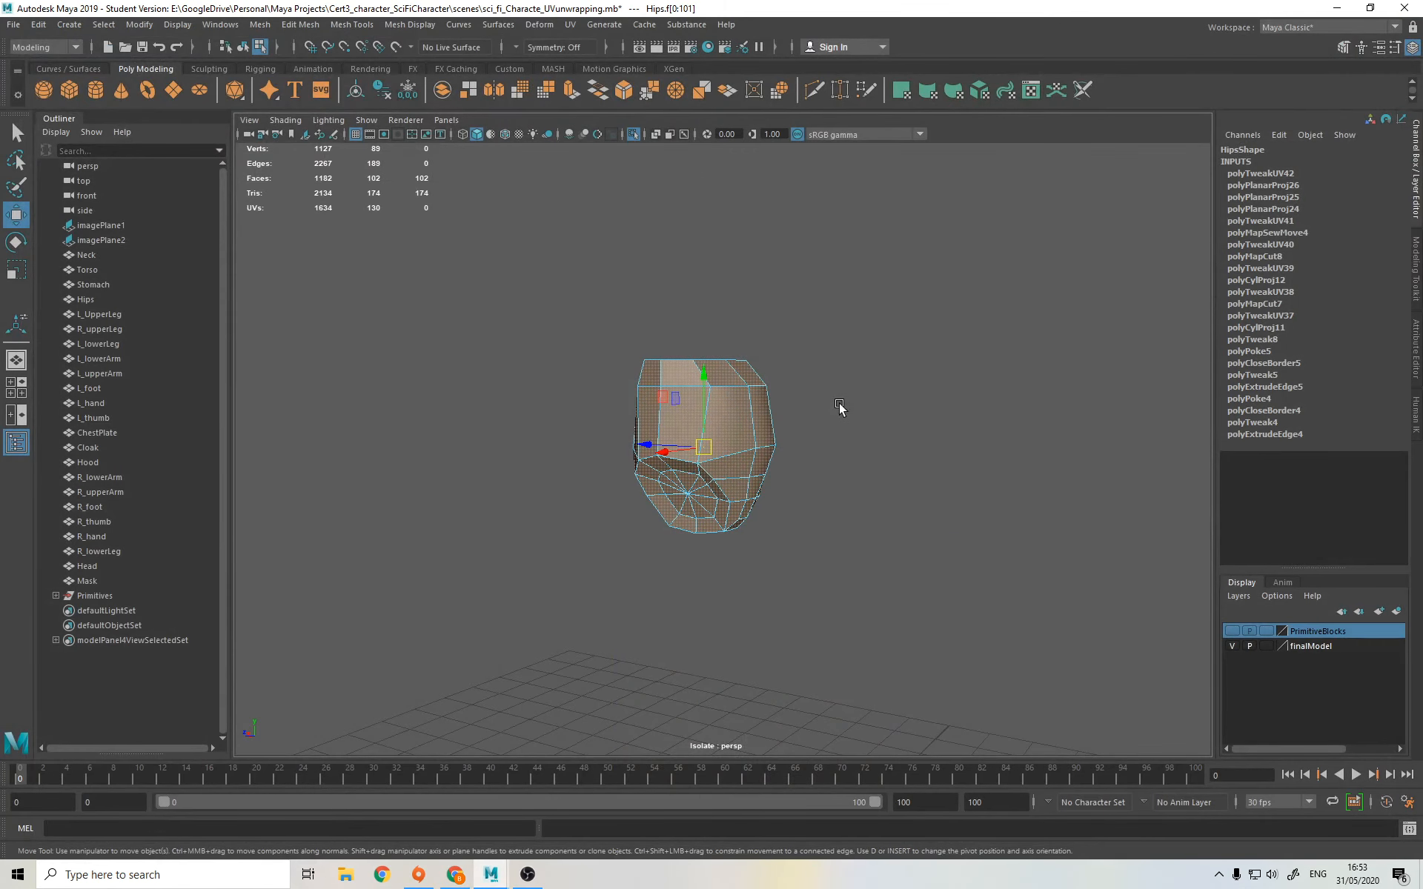
pyautogui.hotkey('ctrl', '1')
pyautogui.moveTo(756, 383); pyautogui.dragTo(794, 363, button='right')
pyautogui.keyDown('alt'); pyautogui.moveTo(461, 388); pyautogui.dragTo(584, 399); pyautogui.keyUp('alt')
# Step: Add the stomach, torso, head, hood, mask and chest plate meshes to the hips selection
pyautogui.keyDown('shift'); pyautogui.click(724, 324); pyautogui.keyUp('shift')
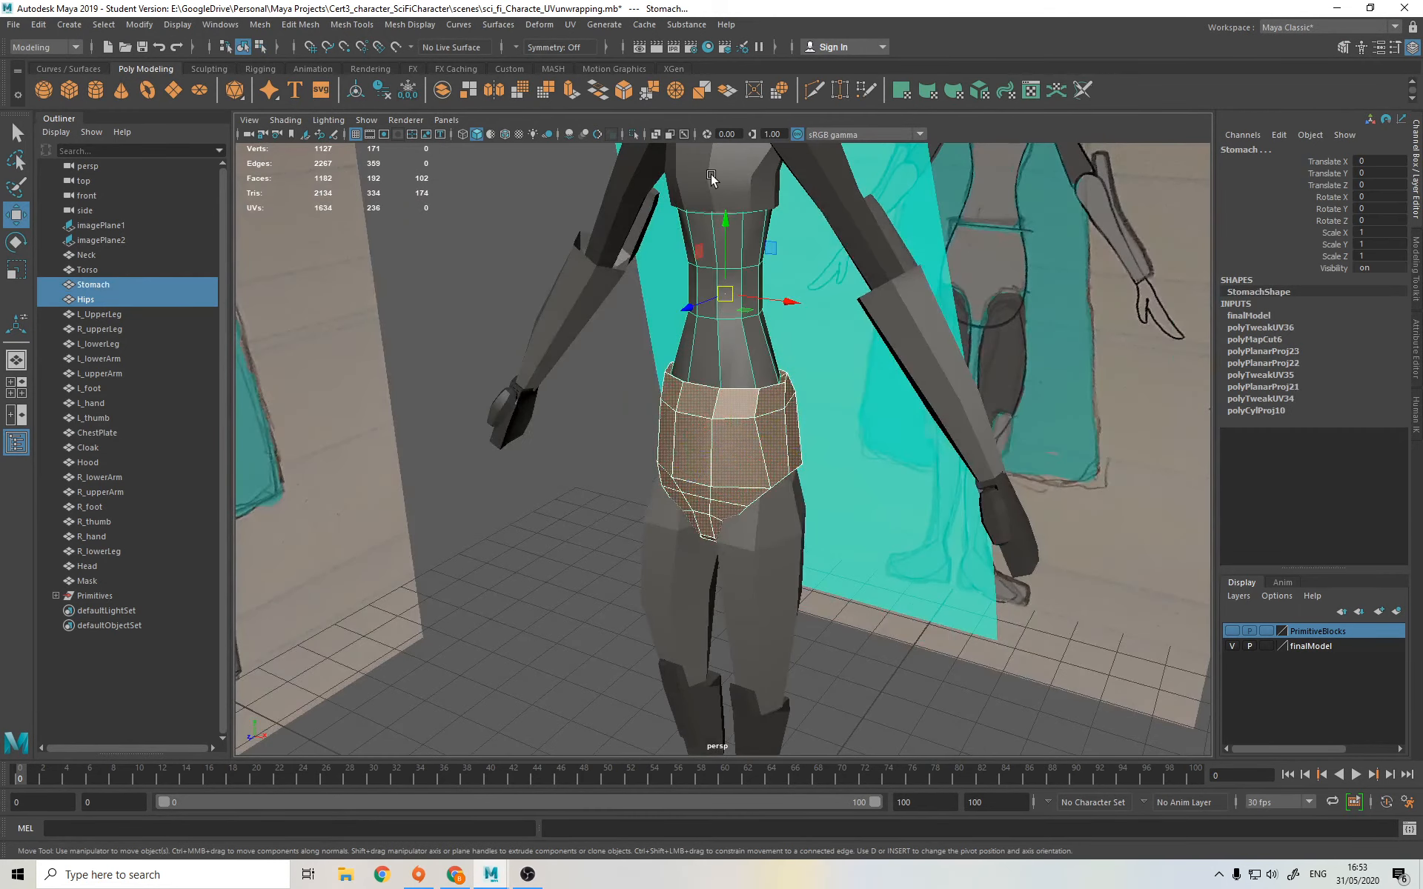
pyautogui.keyDown('shift'); pyautogui.click(715, 181); pyautogui.keyUp('shift')
pyautogui.keyDown('alt'); pyautogui.moveTo(729, 325); pyautogui.dragTo(745, 593, button='middle'); pyautogui.keyUp('alt')
pyautogui.scroll(2, 771, 474)
pyautogui.keyDown('shift'); pyautogui.click(801, 350); pyautogui.keyUp('shift')
pyautogui.keyDown('shift'); pyautogui.click(897, 259); pyautogui.keyUp('shift')
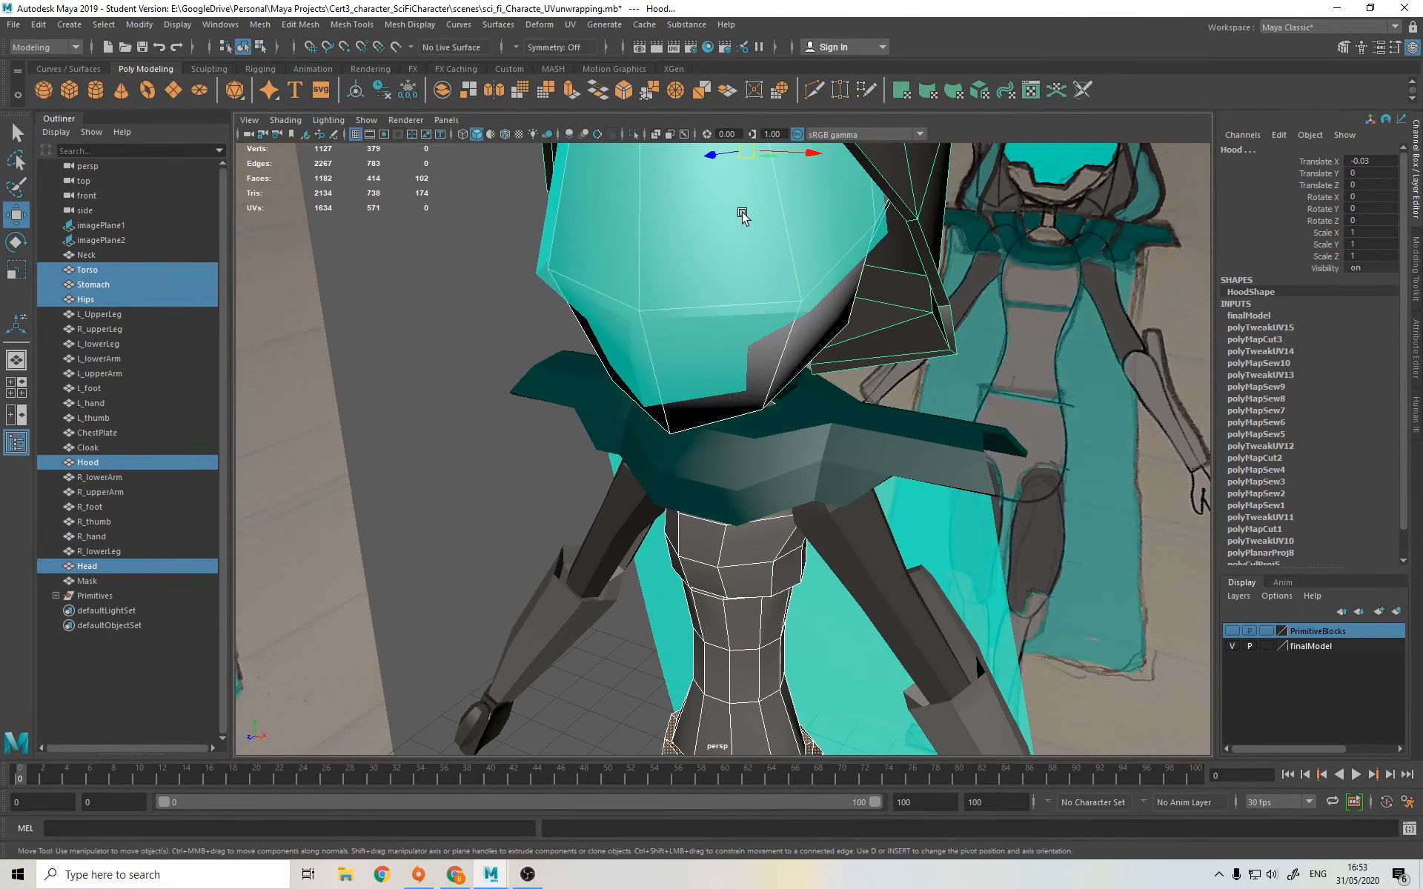
pyautogui.keyDown('shift'); pyautogui.click(621, 204); pyautogui.keyUp('shift')
pyautogui.scroll(-3, 789, 329)
pyautogui.keyDown('shift'); pyautogui.click(758, 401); pyautogui.keyUp('shift')
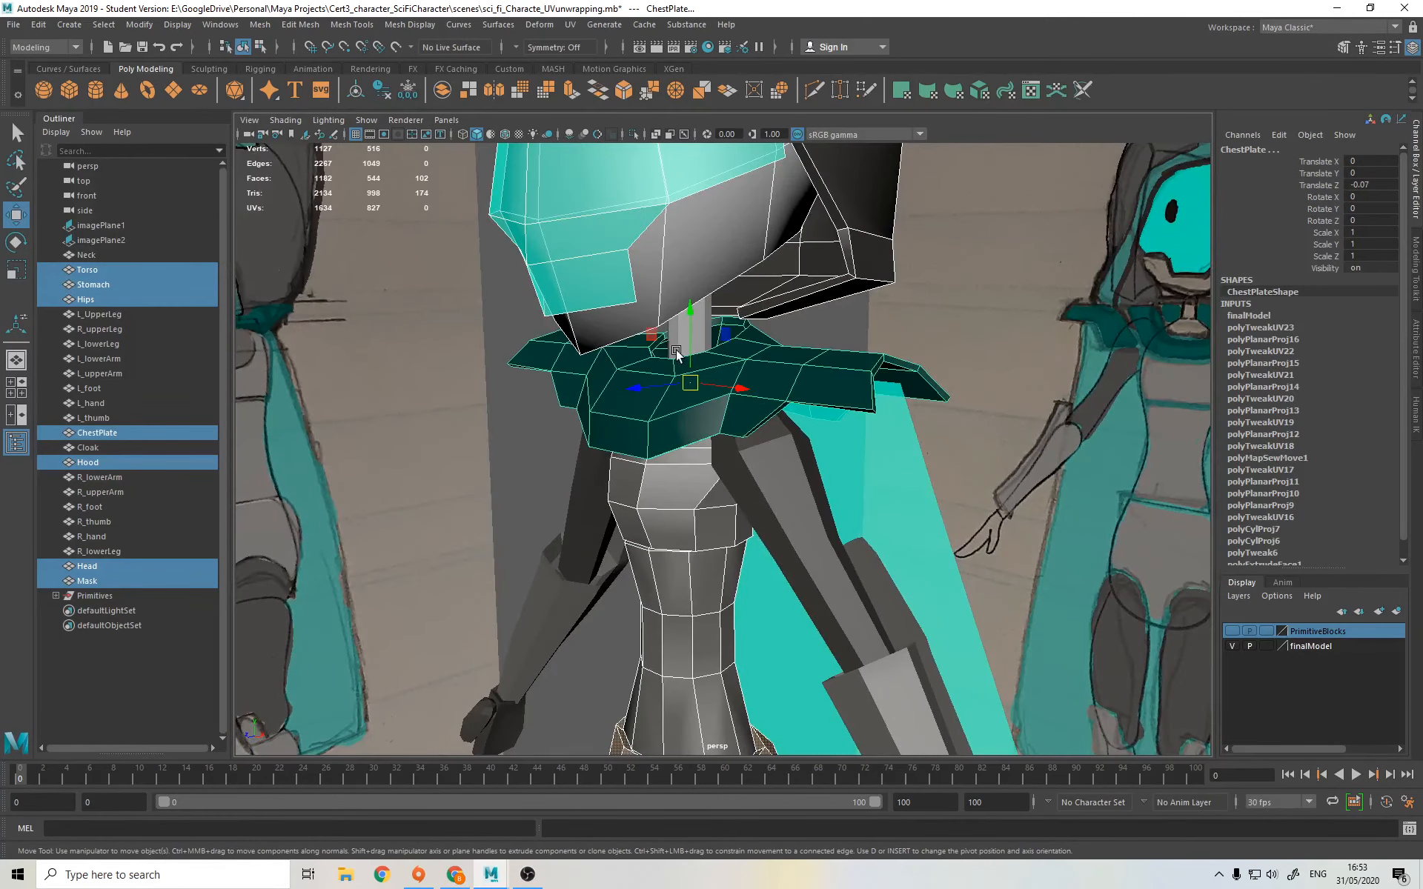
pyautogui.scroll(-4, 758, 402)
# Step: Open the UV Editor for the selected meshes and narrow its window to sit beside the checker-textured character
pyautogui.click(568, 24)
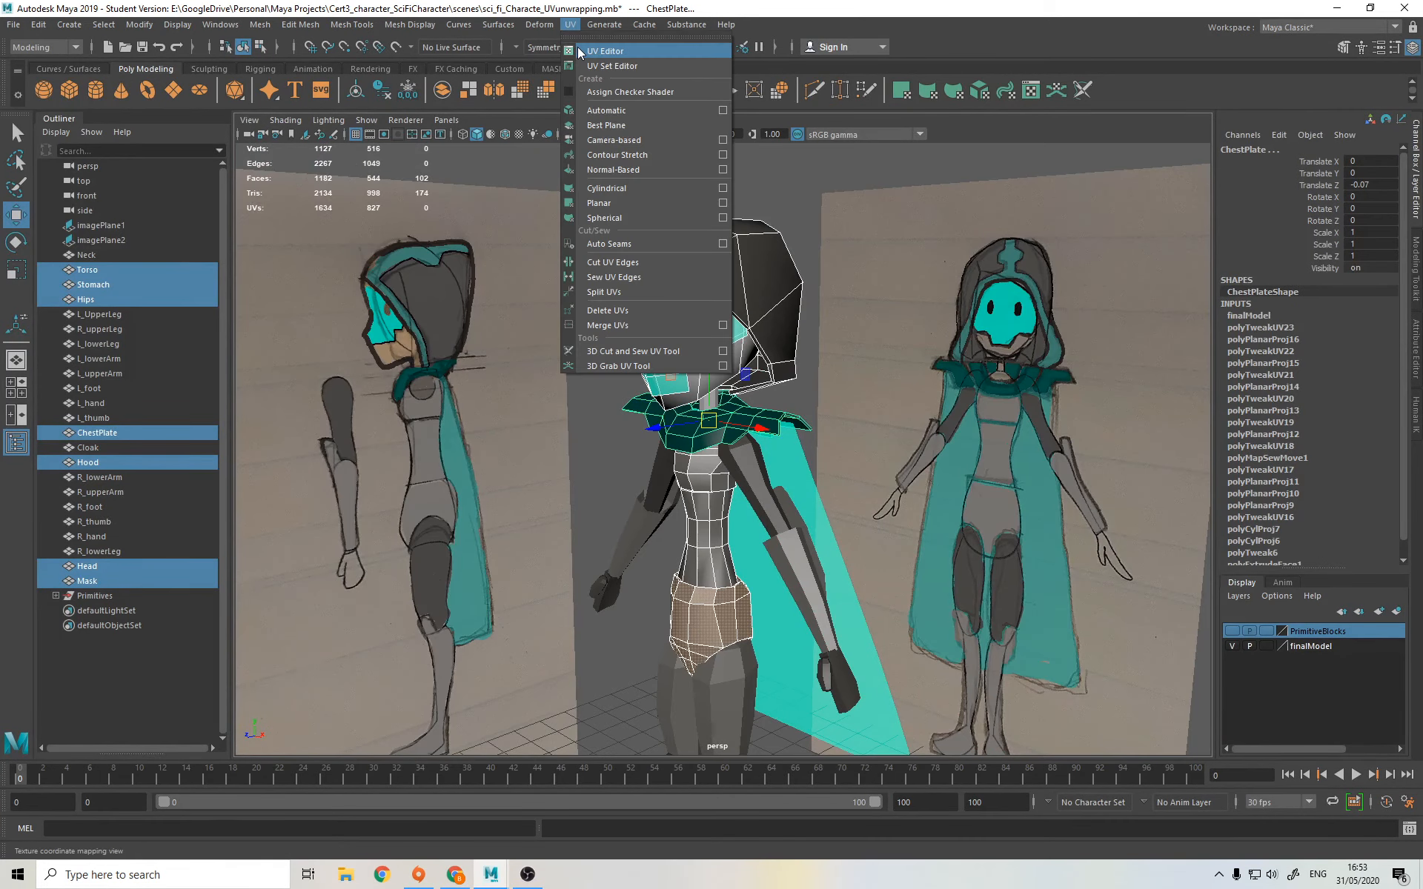
pyautogui.click(576, 46)
pyautogui.click(1370, 7)
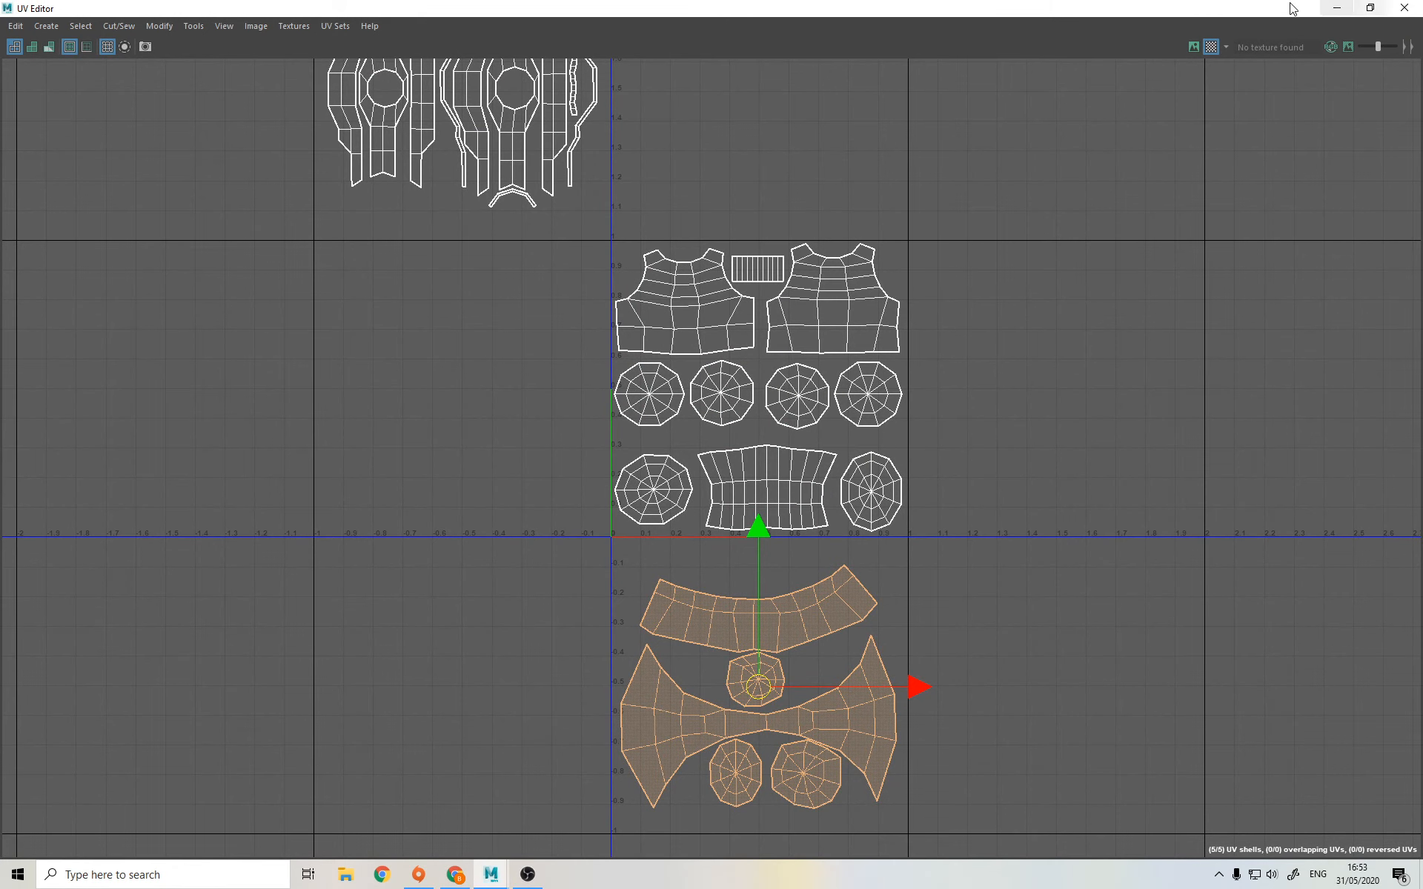
pyautogui.moveTo(1292, 4); pyautogui.dragTo(1243, 38)
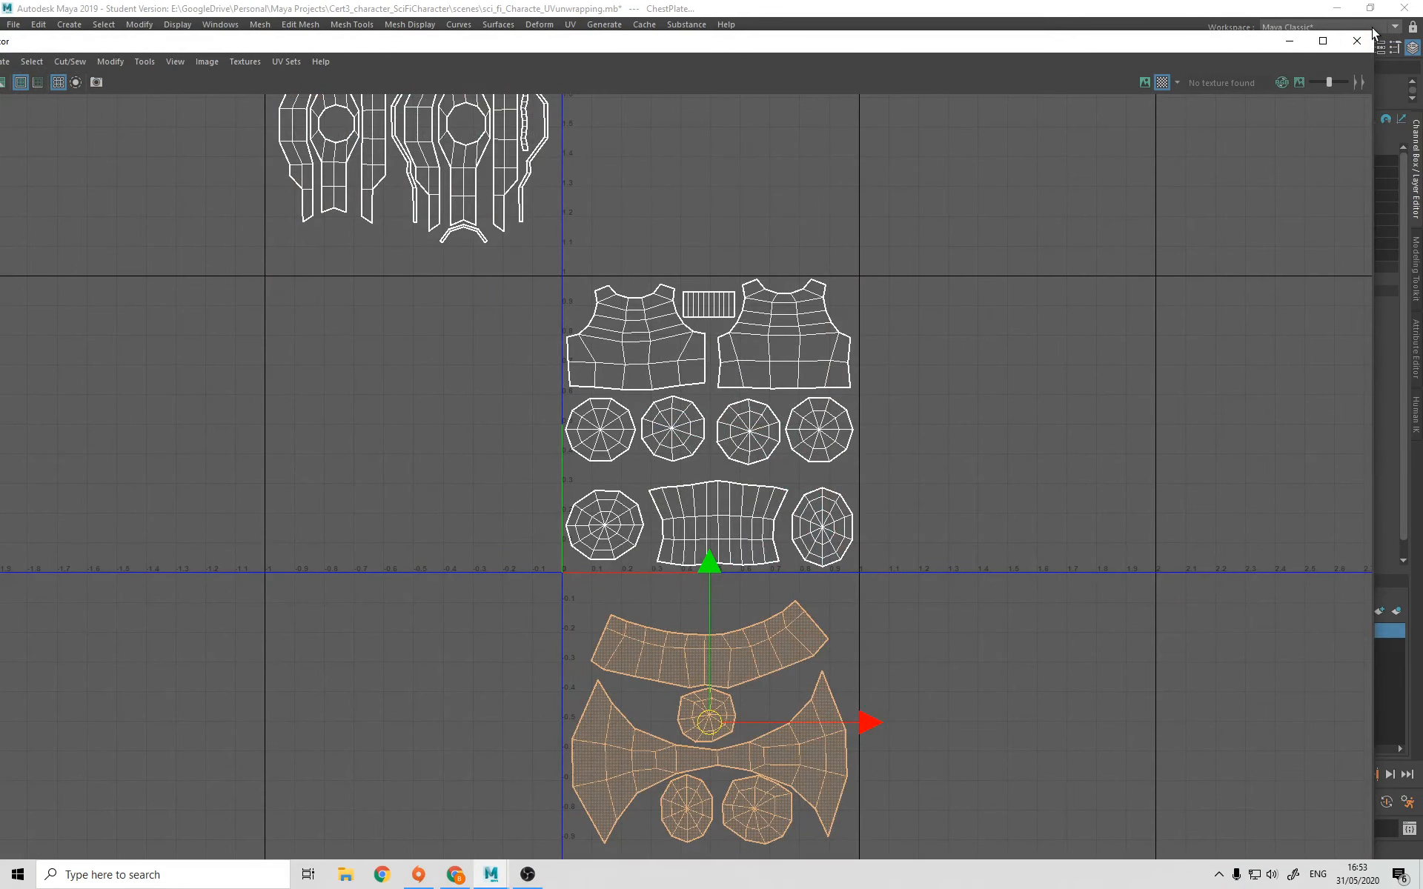
pyautogui.click(1323, 43)
pyautogui.click(1372, 7)
pyautogui.moveTo(1377, 113); pyautogui.dragTo(554, 117)
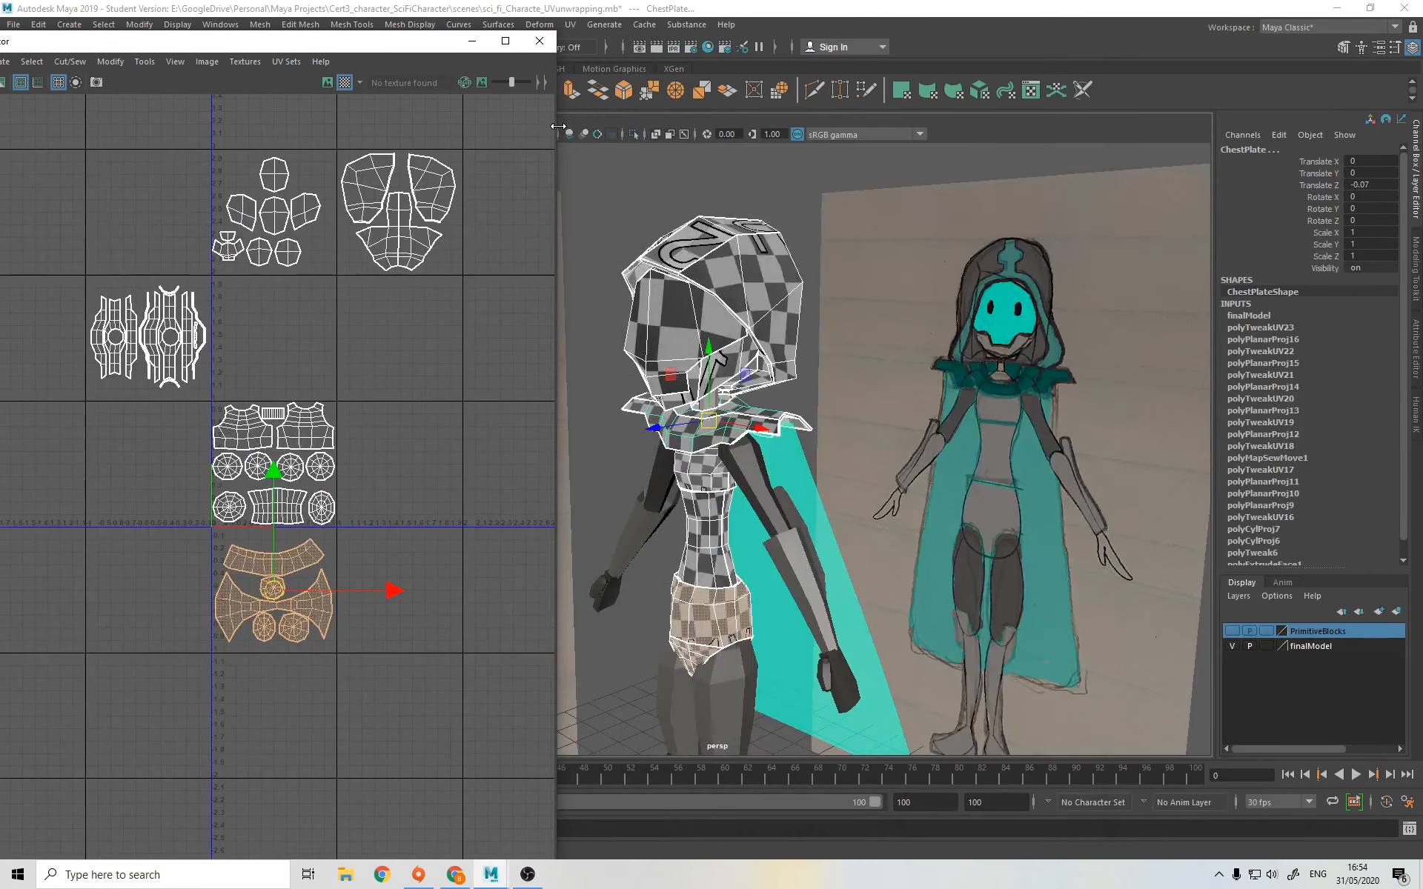
# Step: Move all the head, hood and mask shells down one UV tile, into the row directly above the torso shells
pyautogui.keyDown('alt'); pyautogui.moveTo(479, 408); pyautogui.dragTo(510, 462, button='middle'); pyautogui.keyUp('alt')
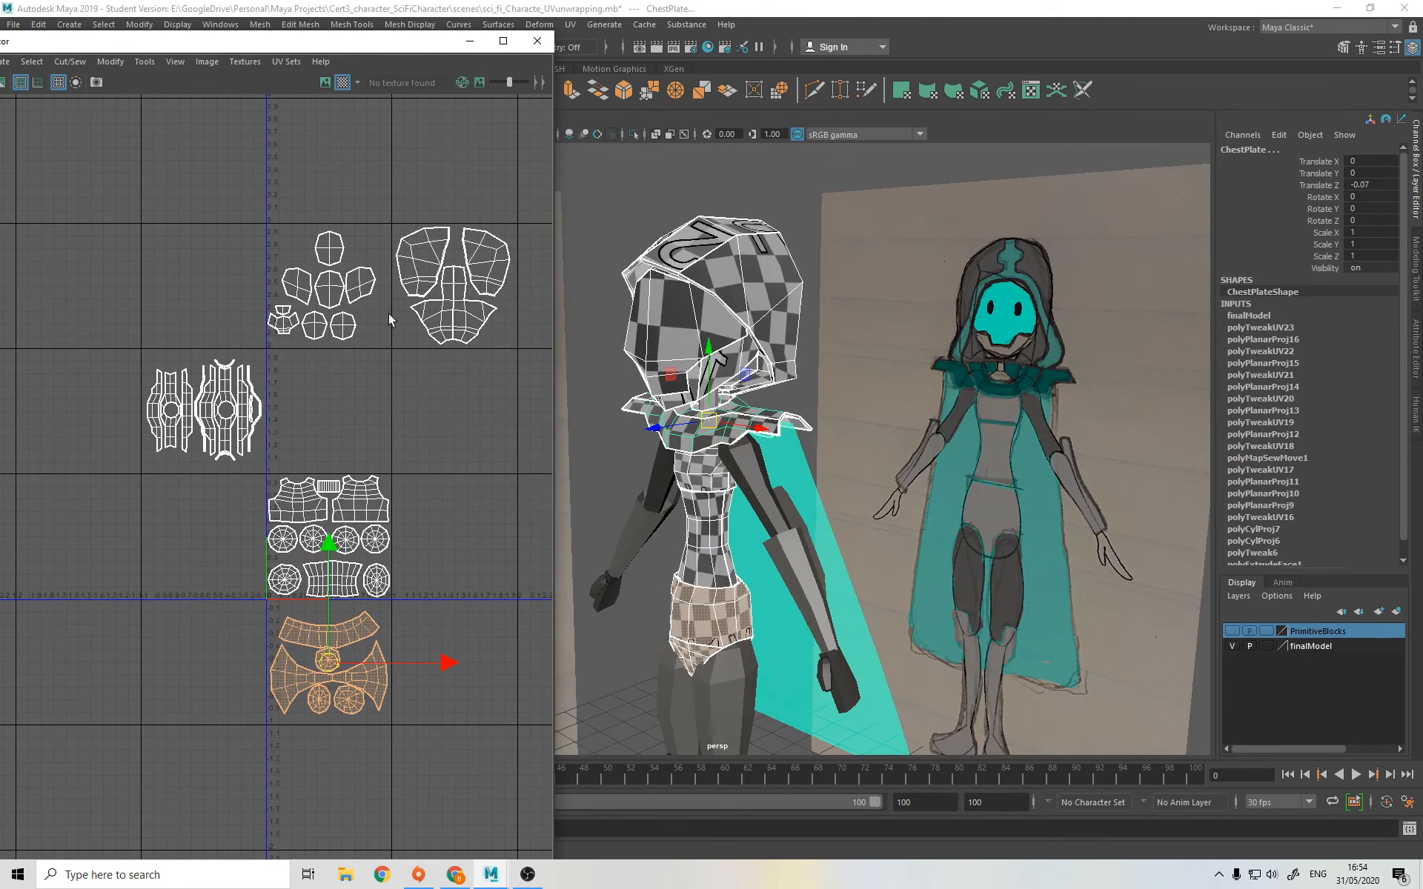
pyautogui.moveTo(346, 270); pyautogui.dragTo(261, 253, button='right')
pyautogui.moveTo(248, 193); pyautogui.dragTo(532, 331)
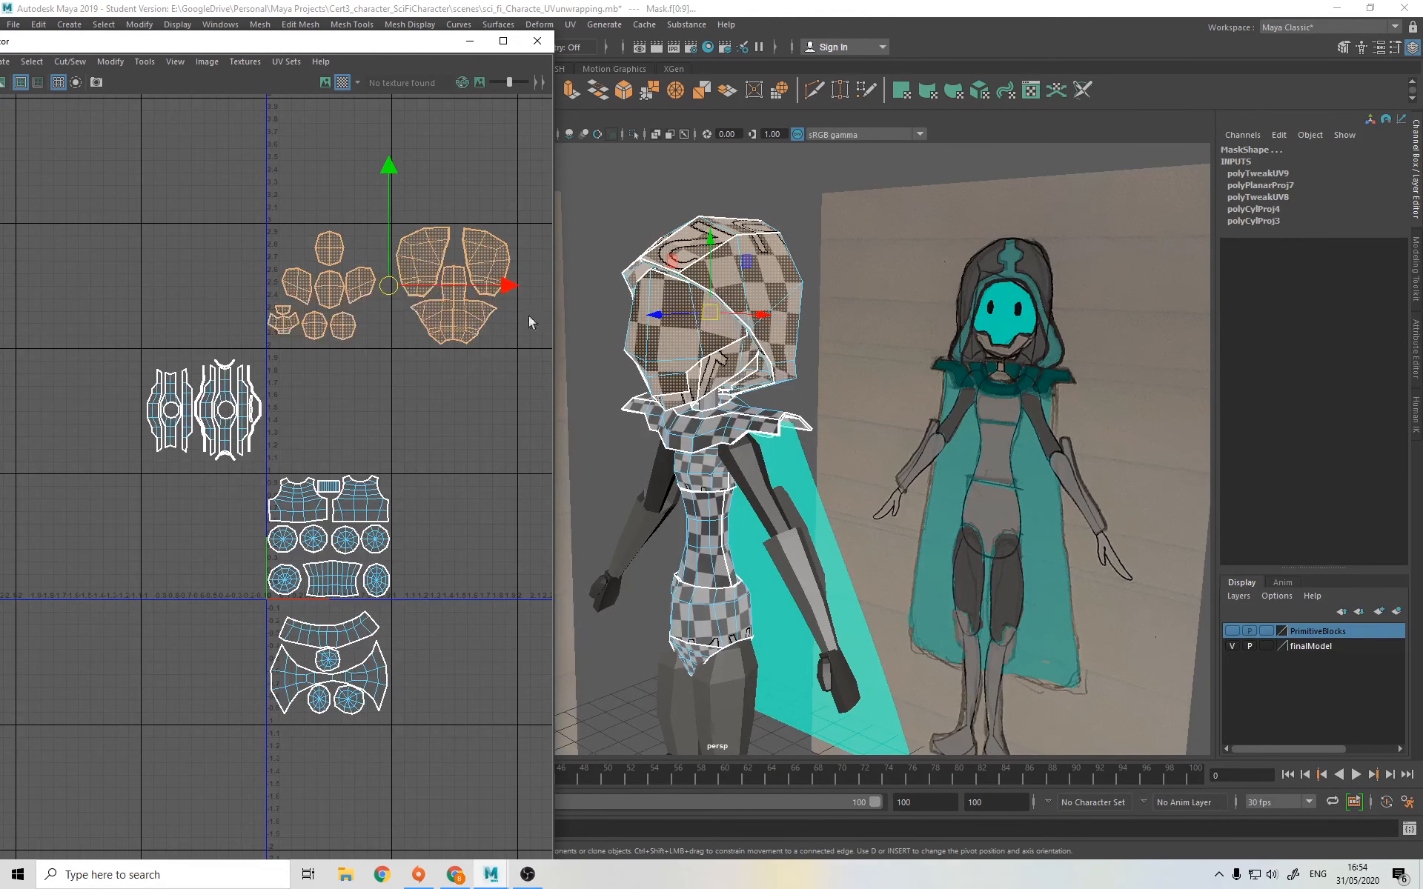
pyautogui.moveTo(395, 172); pyautogui.dragTo(391, 289)
pyautogui.keyDown('alt'); pyautogui.moveTo(468, 557); pyautogui.dragTo(457, 497, button='middle'); pyautogui.keyUp('alt')
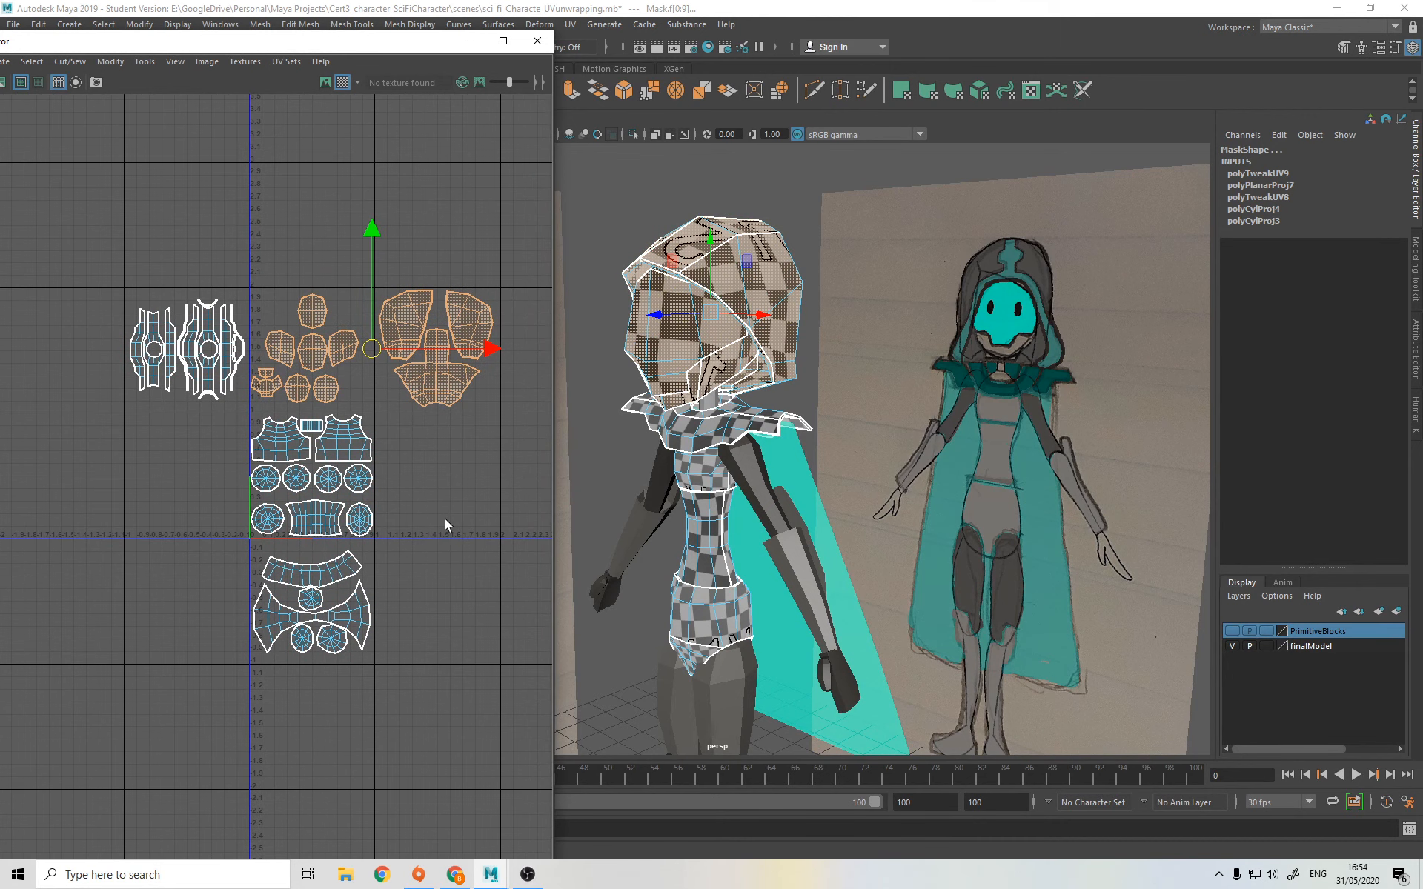
# Step: Examine the character's untextured legs below the hips in the 3D view
pyautogui.keyDown('alt'); pyautogui.moveTo(677, 571); pyautogui.dragTo(791, 329, button='middle'); pyautogui.keyUp('alt')
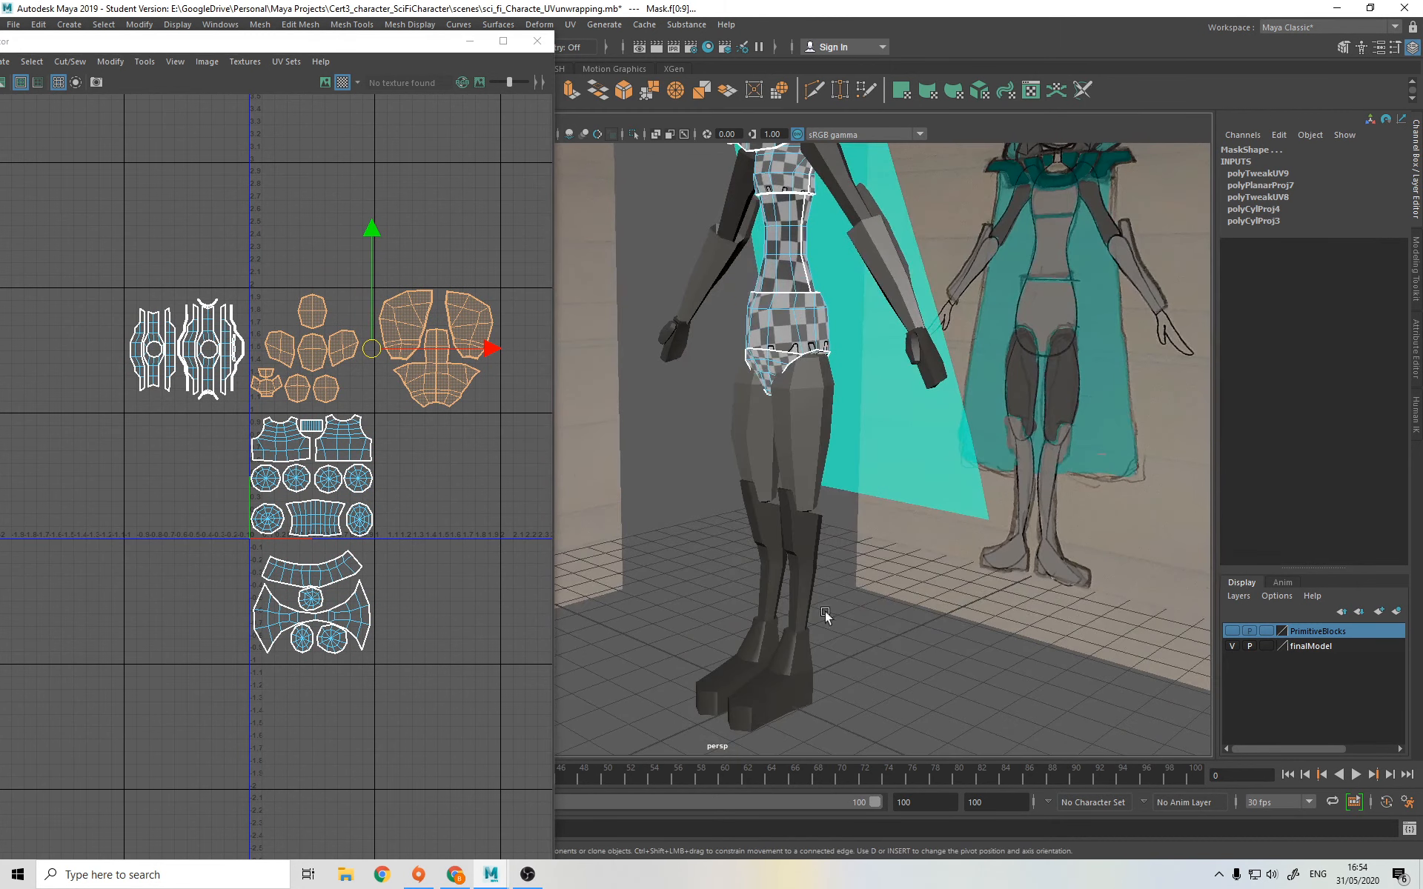
pyautogui.scroll(2, 807, 597)
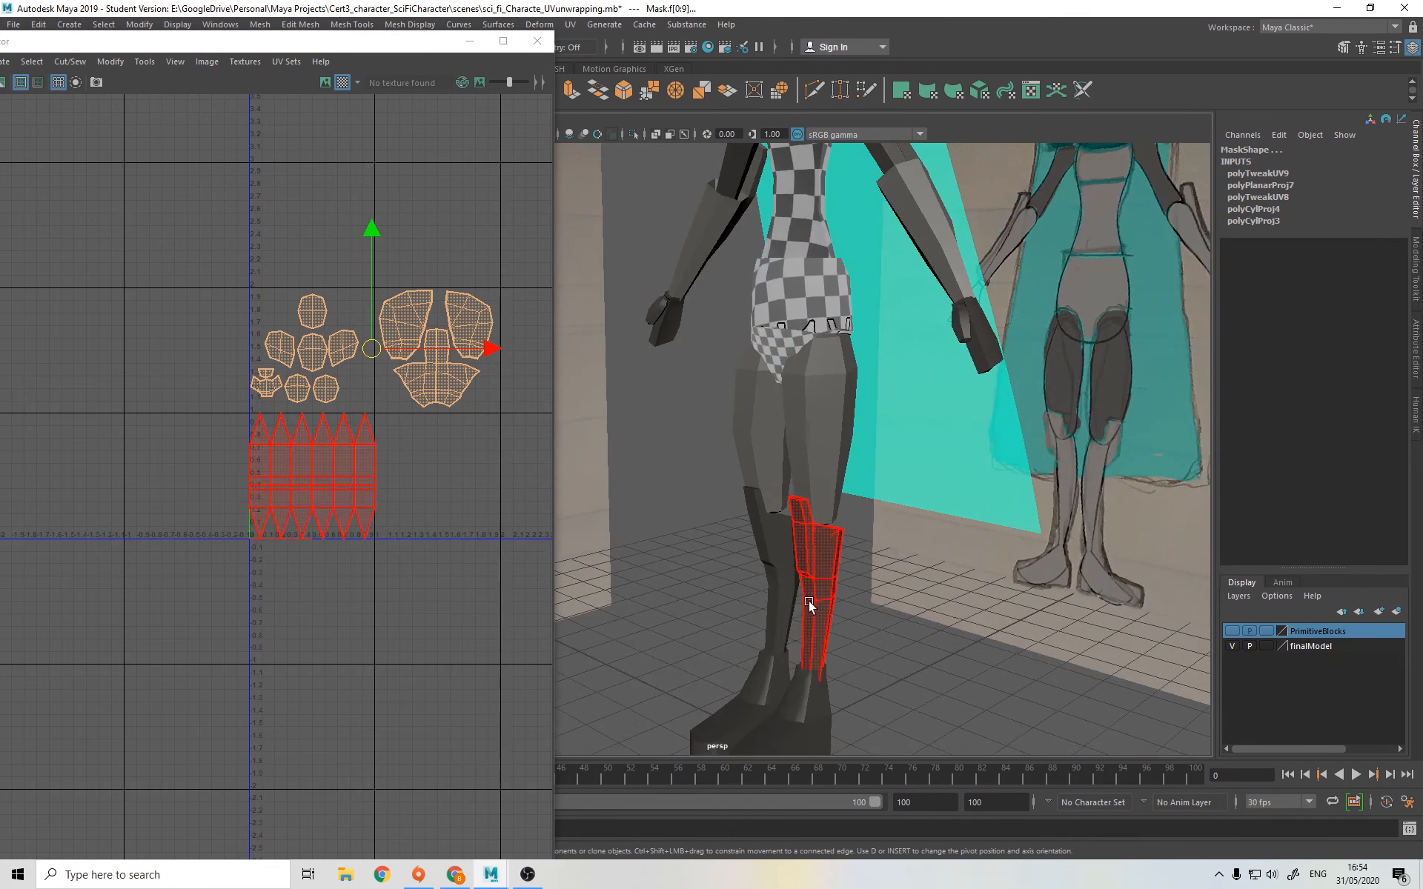